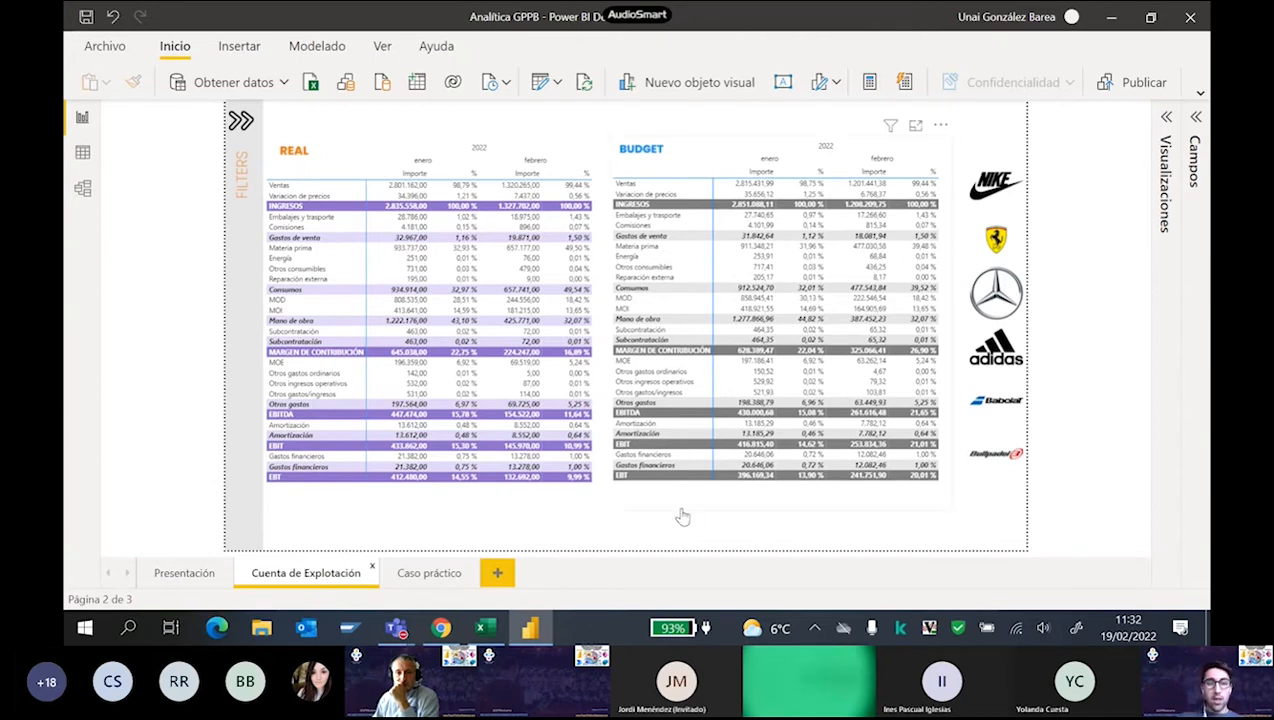
Switch to the Excel workbook and examine the source data on the Real and Ppto sheets.
{"action": "left_click", "coordinate": [482, 627]}
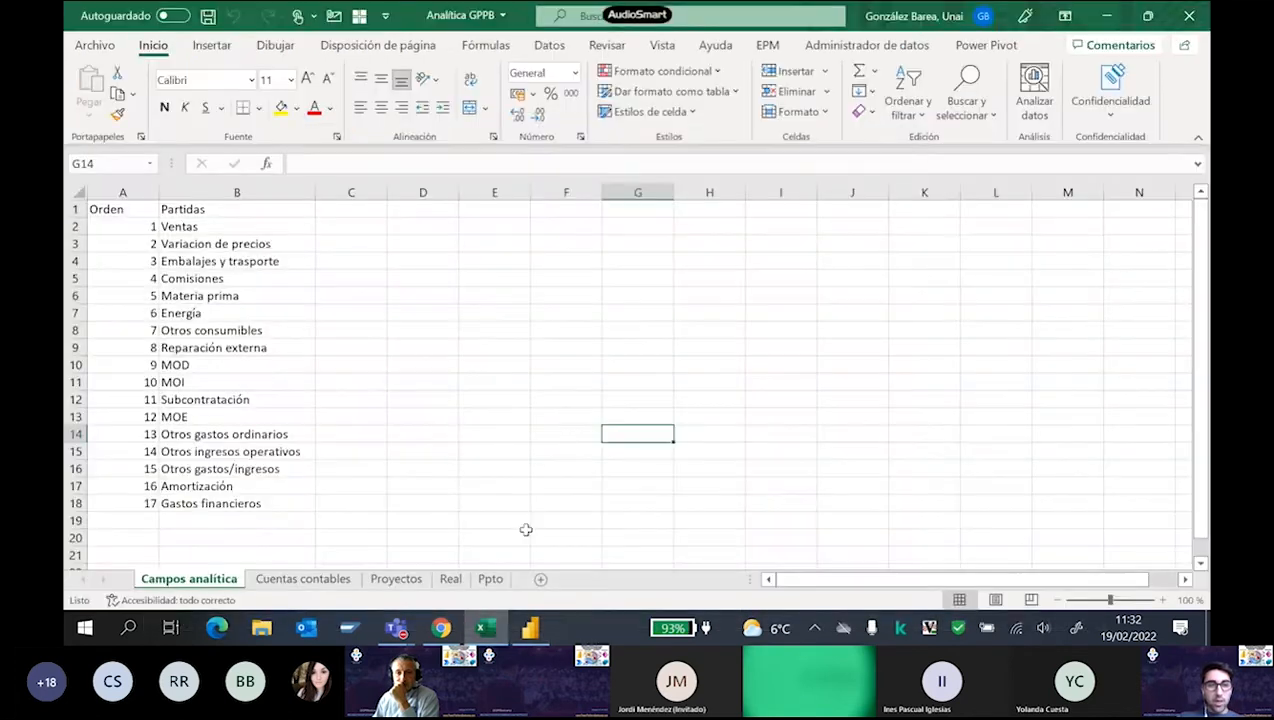
{"action": "left_click", "coordinate": [450, 579]}
{"action": "scroll", "coordinate": [438, 448], "scroll_direction": "up", "scroll_amount": 20}
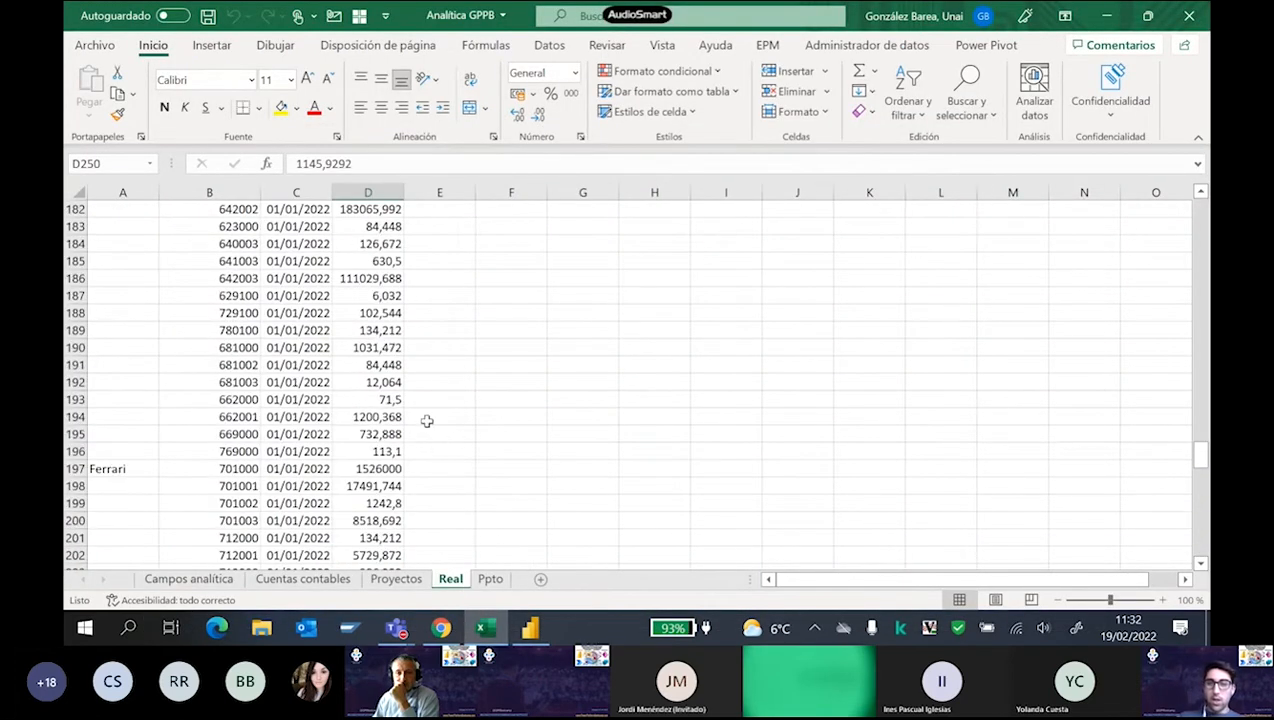
{"action": "left_click", "coordinate": [1200, 416]}
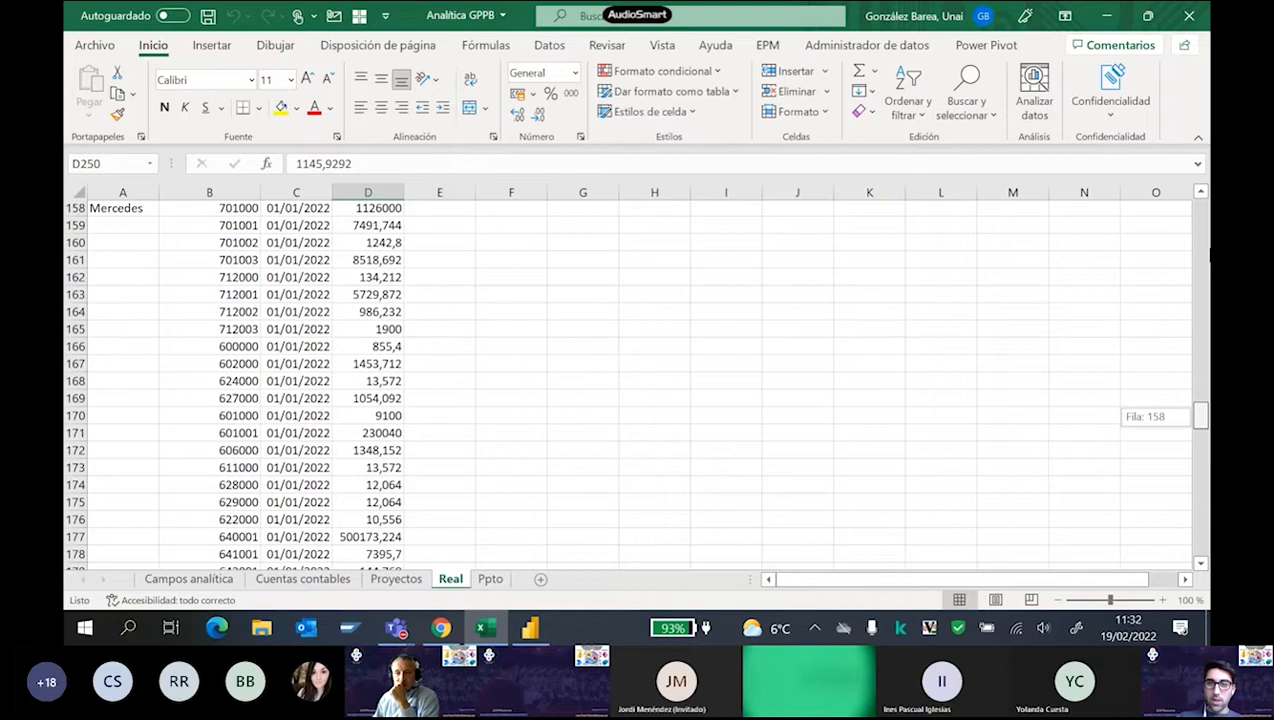
{"action": "left_click_drag", "start_coordinate": [1200, 416], "coordinate": [1200, 212]}
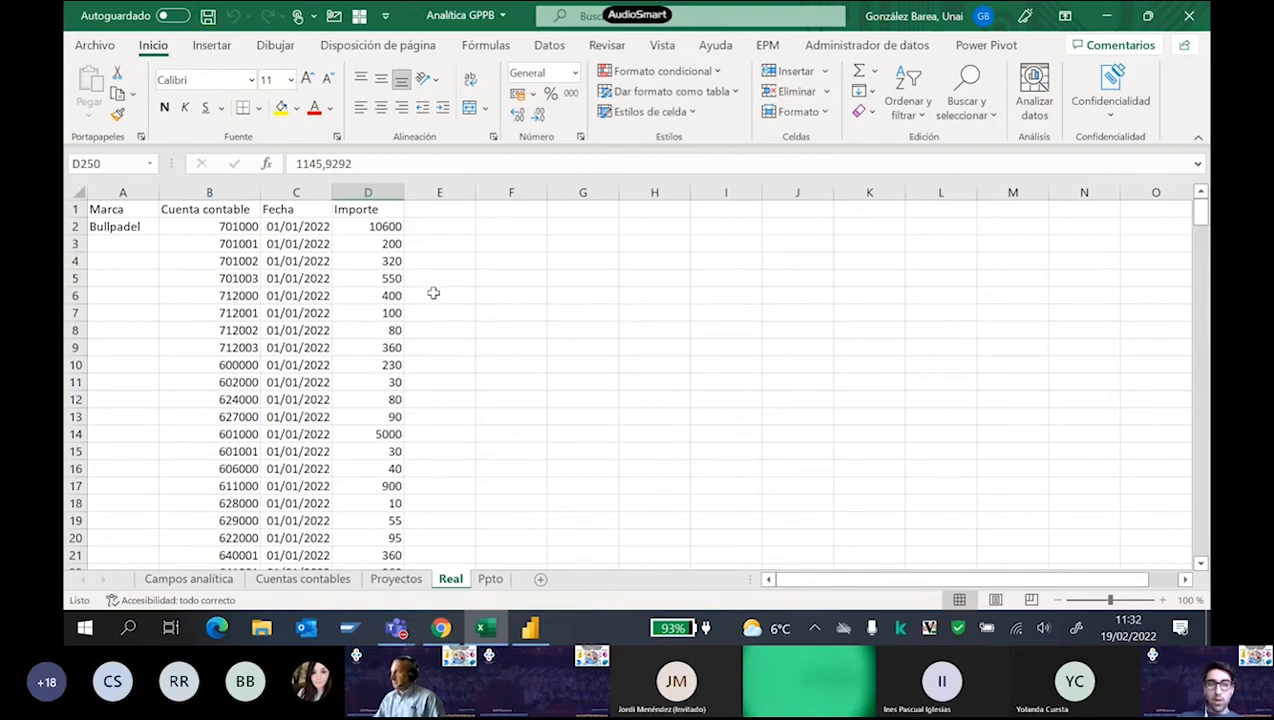
{"action": "left_click", "coordinate": [490, 579]}
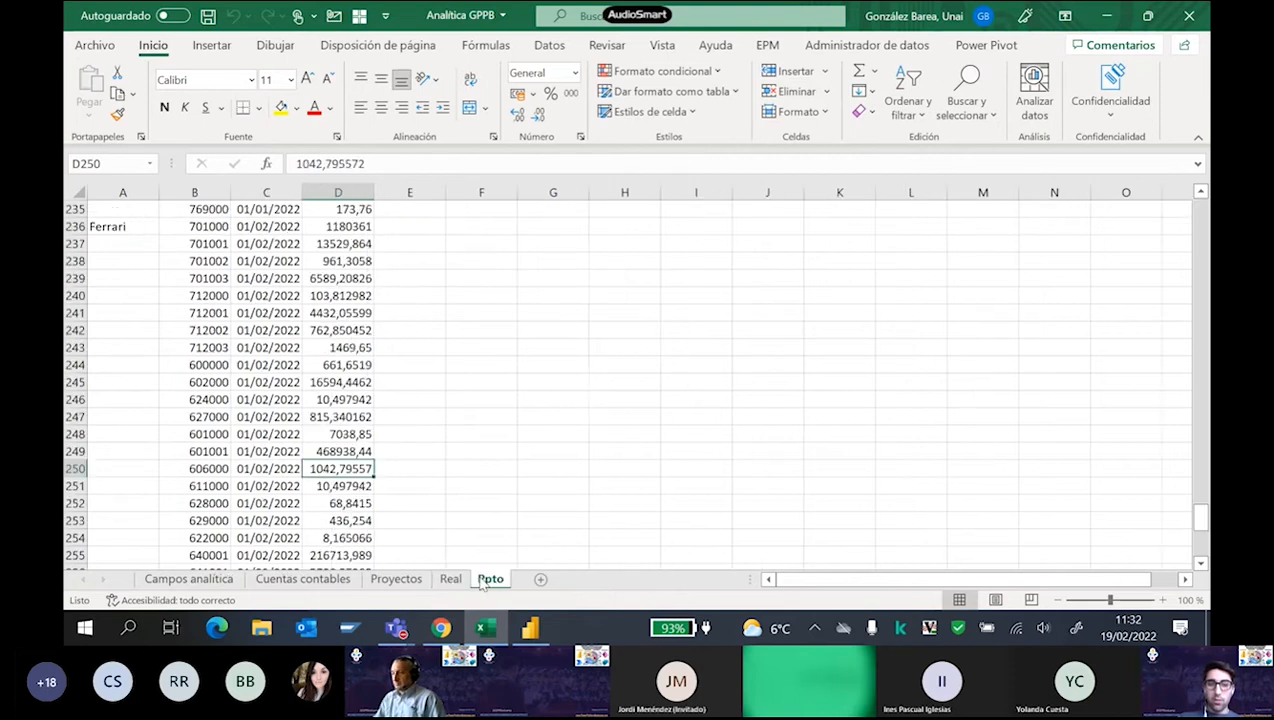
{"action": "left_click", "coordinate": [450, 579]}
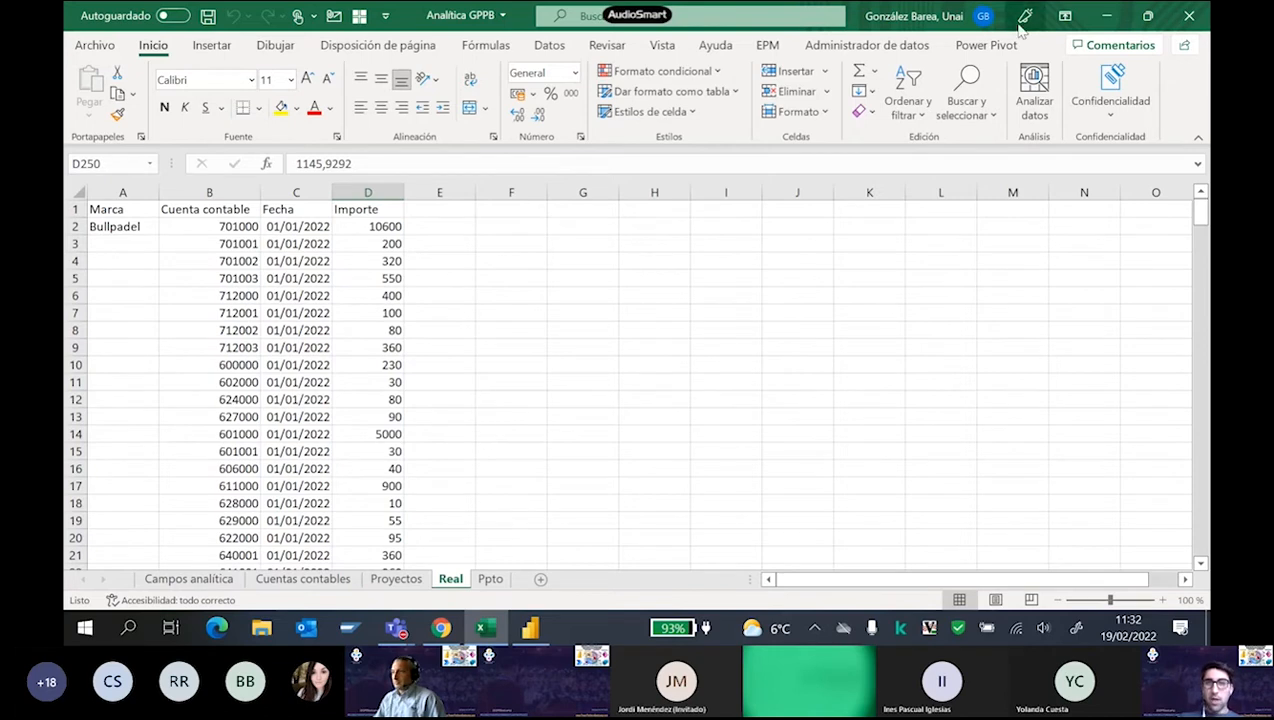
{"action": "left_click", "coordinate": [1104, 18]}
Open the Caso práctico report page in Power BI and expand the Visualizaciones and Campos panes.
{"action": "left_click", "coordinate": [430, 573]}
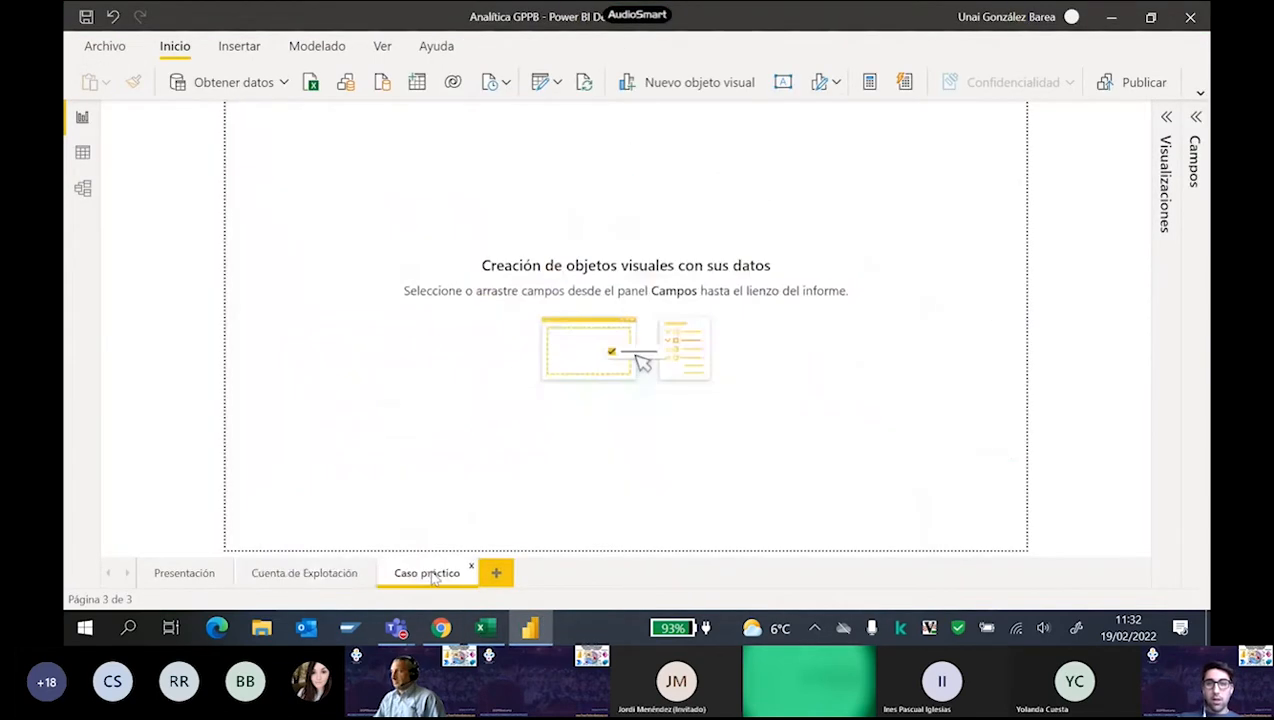
{"action": "left_click", "coordinate": [1166, 163]}
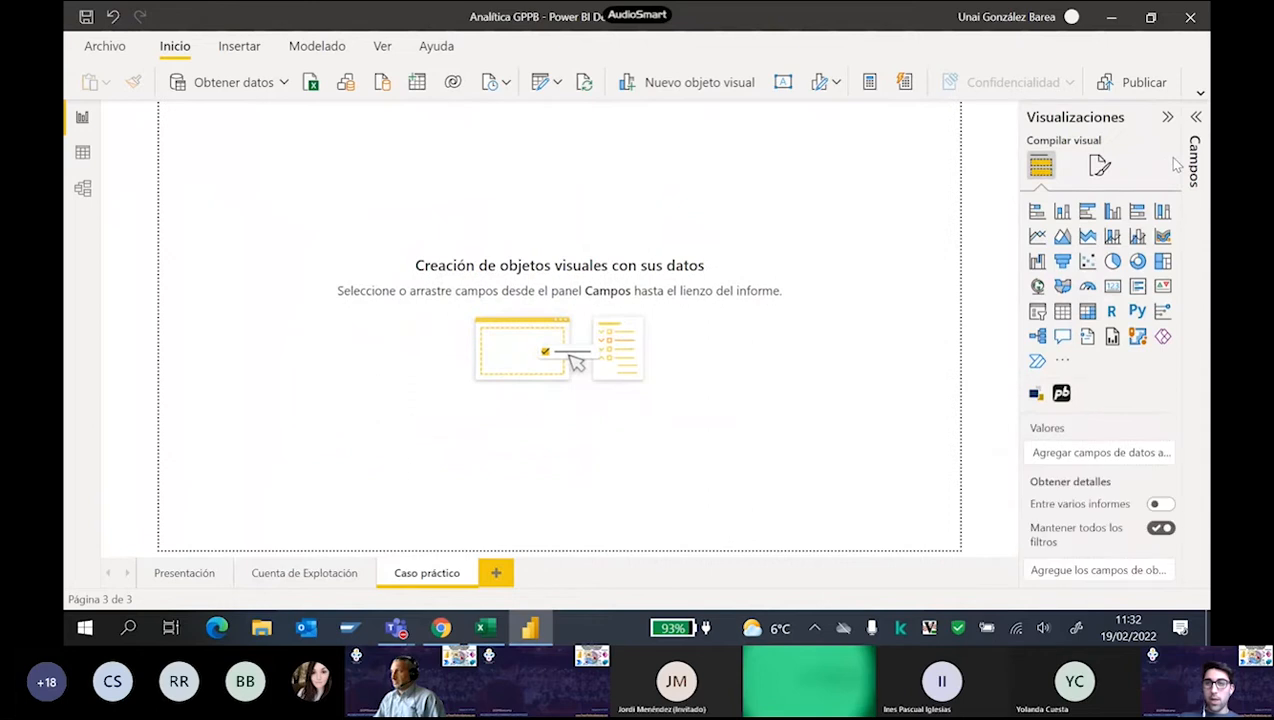
{"action": "left_click", "coordinate": [1191, 160]}
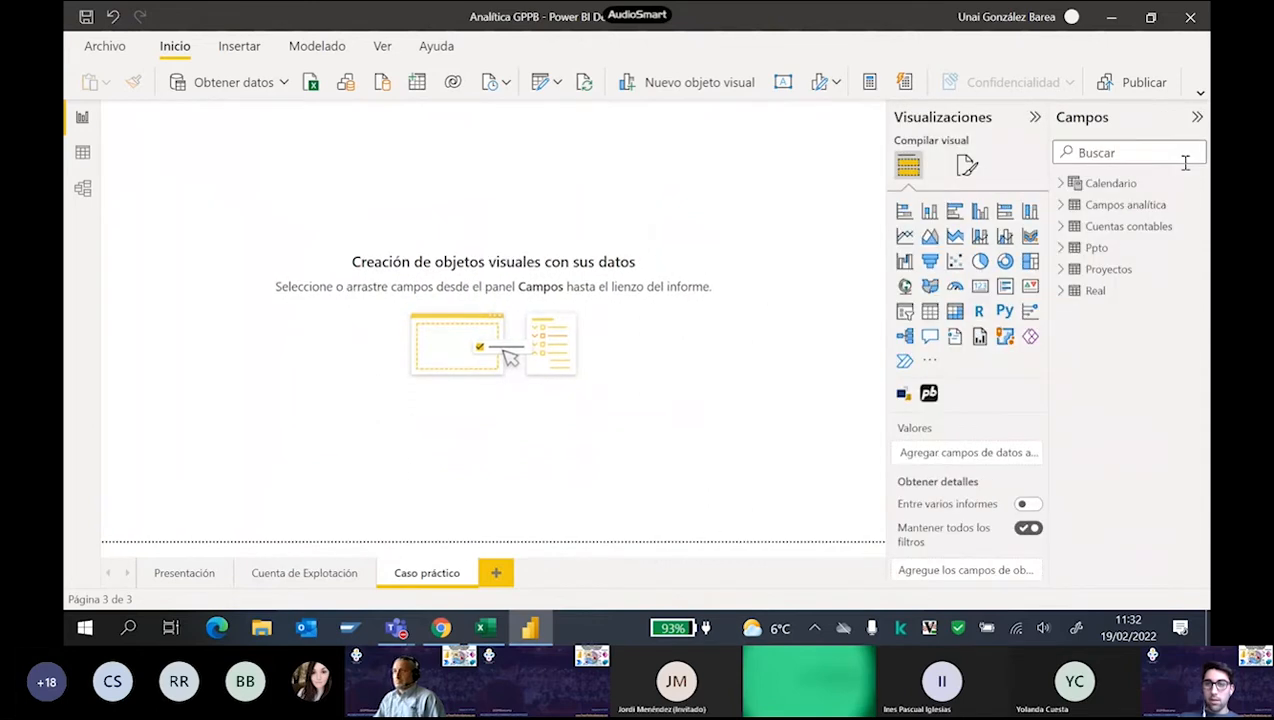
Insert a standard matrix visual on the empty page, enlarge it and add Importe from the Real table as its value.
{"action": "left_click", "coordinate": [953, 313]}
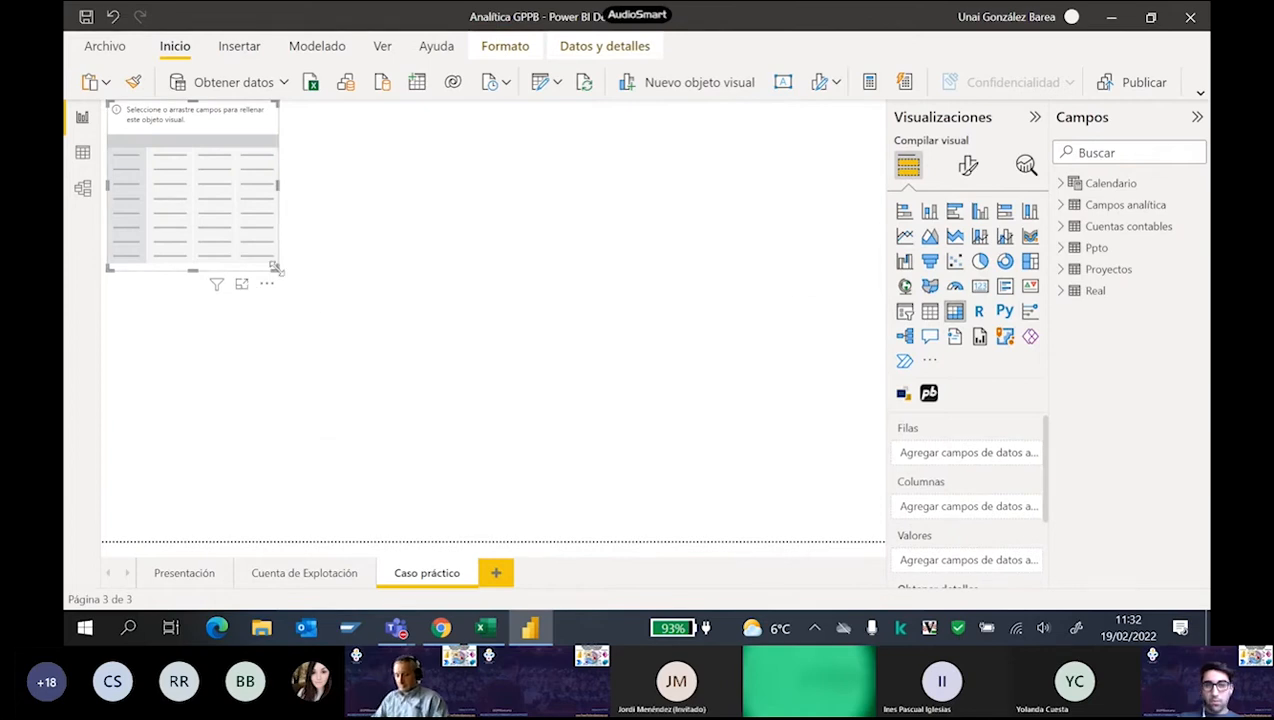
{"action": "left_click", "coordinate": [1062, 291]}
{"action": "left_click", "coordinate": [1088, 355]}
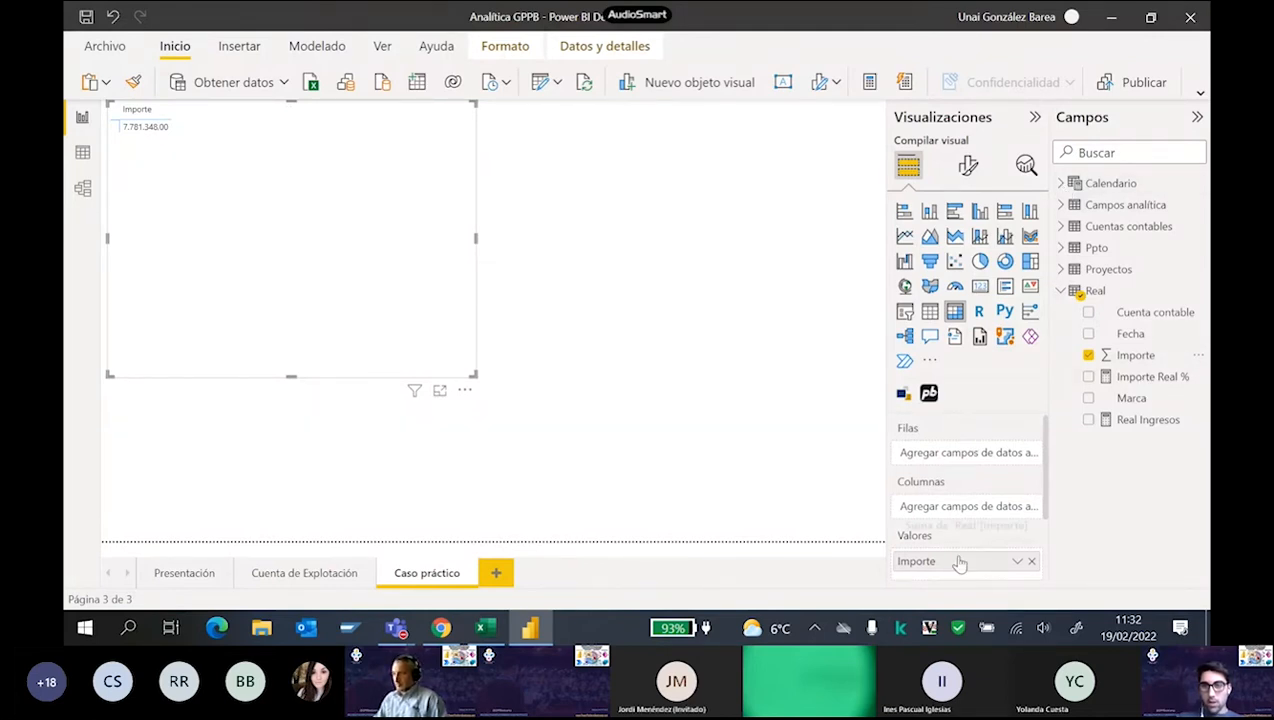
Add Año and Mes from the Calendario table's Date hierarchy to the matrix rows and expand 2022 to show its months.
{"action": "left_click", "coordinate": [1061, 183]}
{"action": "left_click", "coordinate": [1074, 226]}
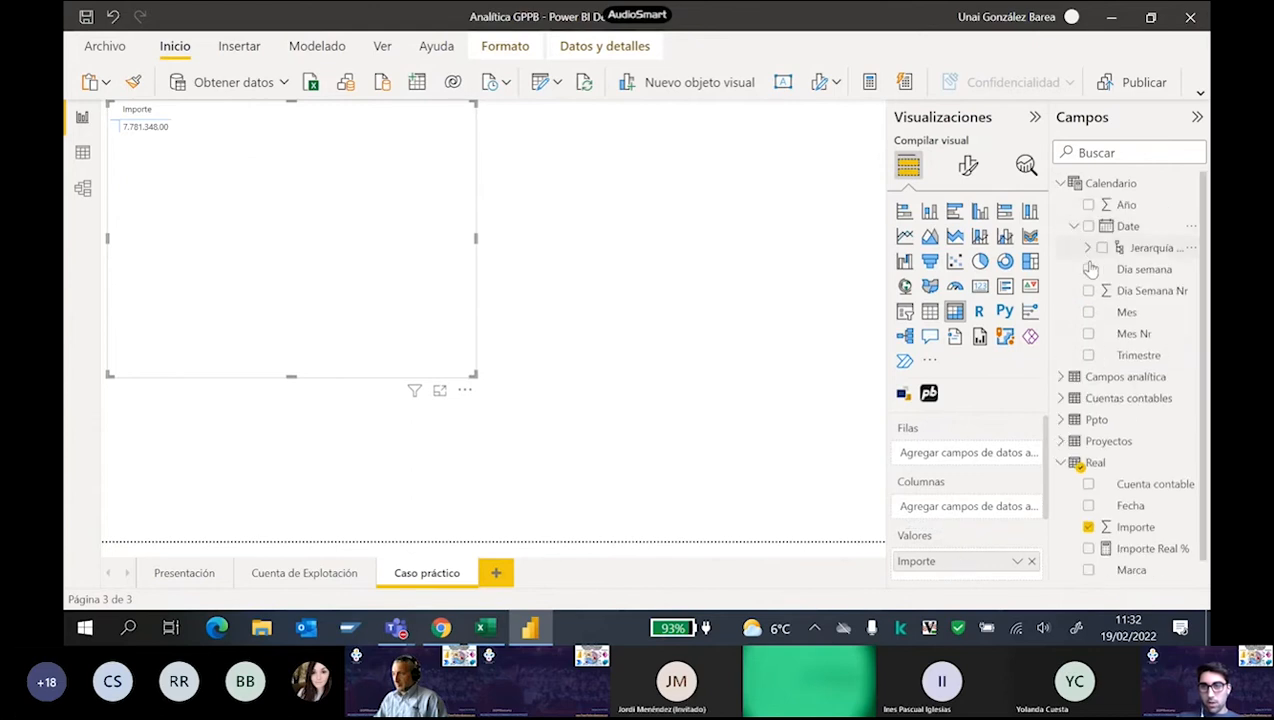
{"action": "left_click", "coordinate": [1087, 248]}
{"action": "mouse_move", "coordinate": [1140, 272]}
{"action": "left_mouse_down"}
{"action": "mouse_move", "coordinate": [1052, 373]}
{"action": "mouse_move", "coordinate": [1092, 264]}
{"action": "mouse_move", "coordinate": [1128, 278]}
{"action": "left_mouse_up"}
{"action": "left_click", "coordinate": [1117, 270]}
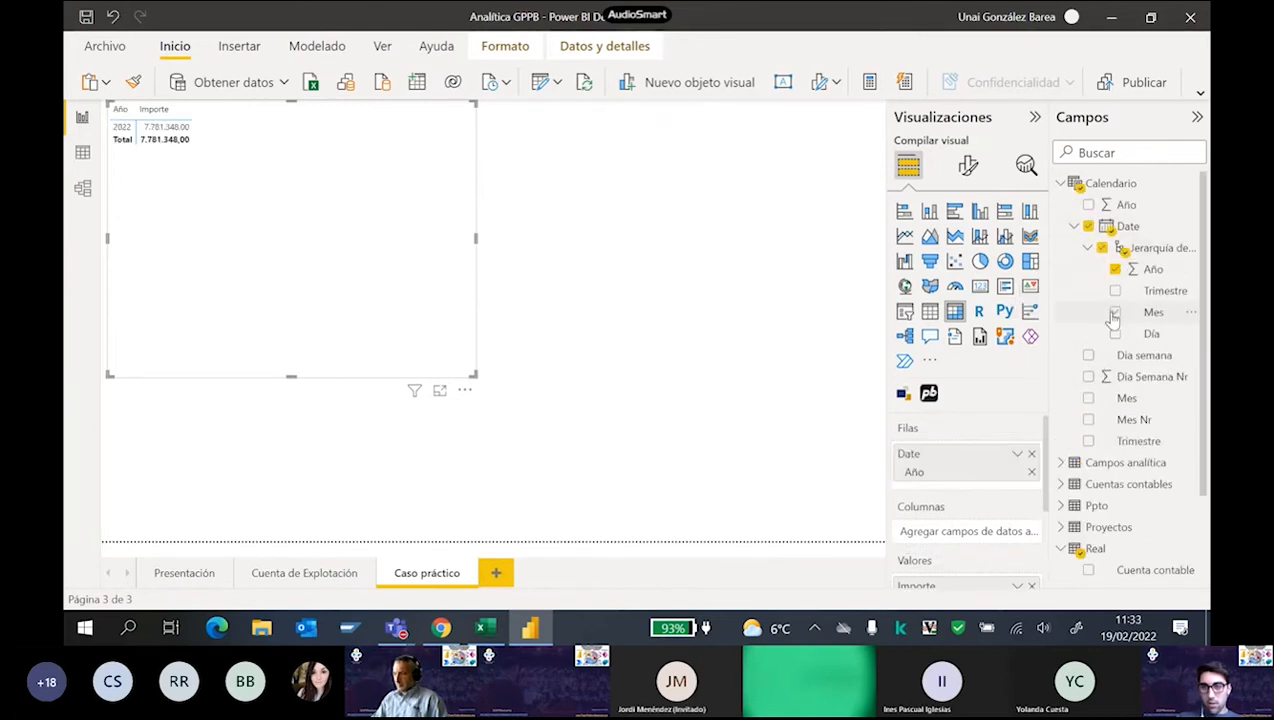
{"action": "left_click", "coordinate": [1115, 312]}
{"action": "left_click", "coordinate": [117, 127]}
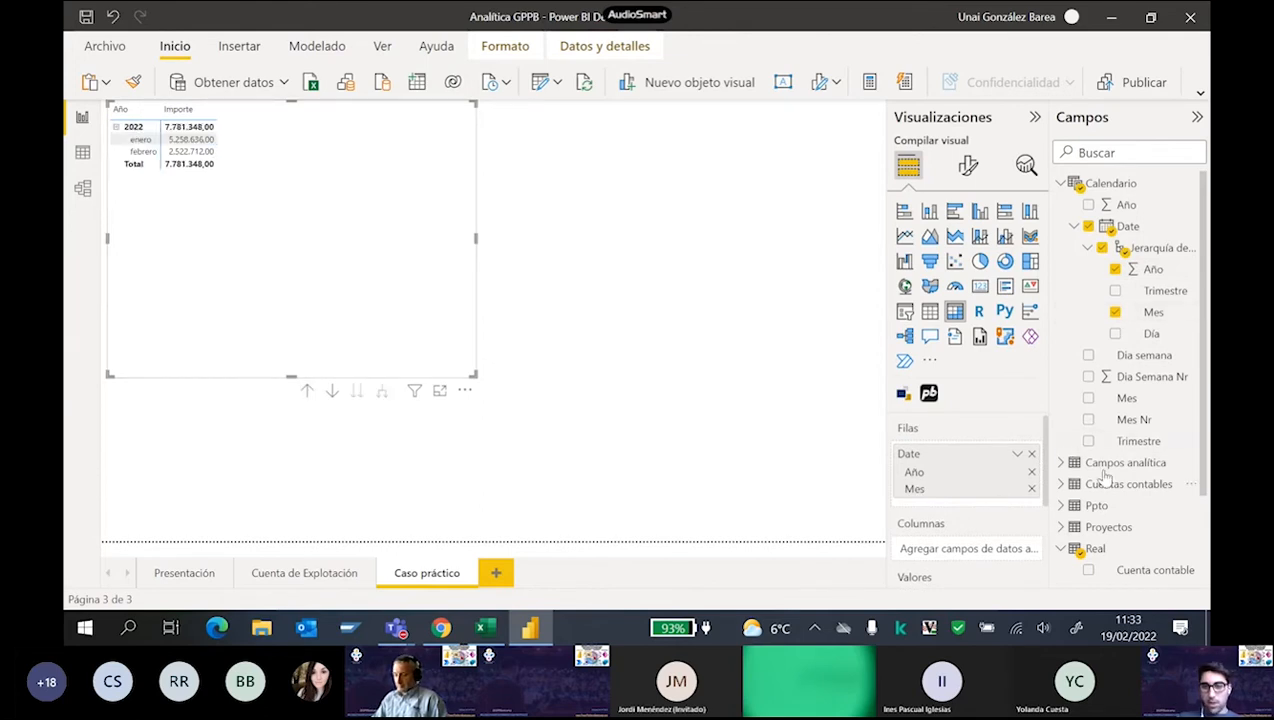
{"action": "left_click", "coordinate": [1061, 184]}
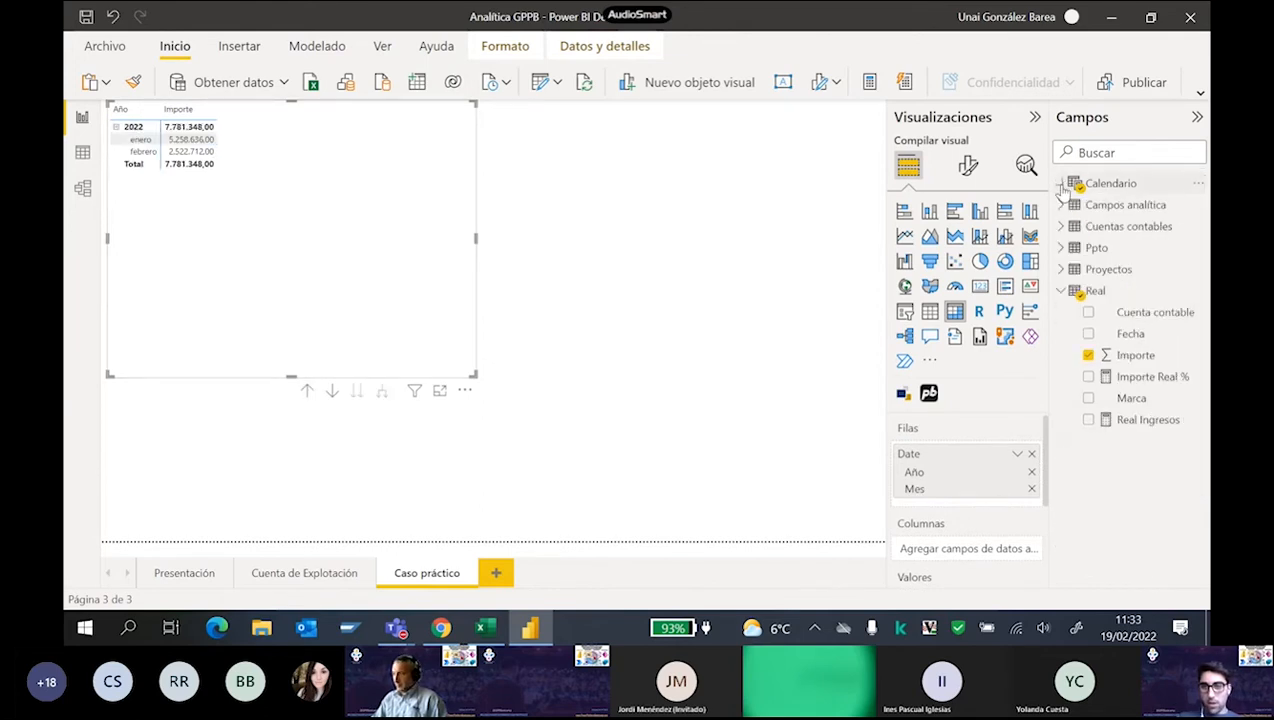
Check which fields the REAL table on the Cuenta de Explotación page uses for its rows and columns.
{"action": "left_click", "coordinate": [1062, 269]}
{"action": "left_click", "coordinate": [1062, 269]}
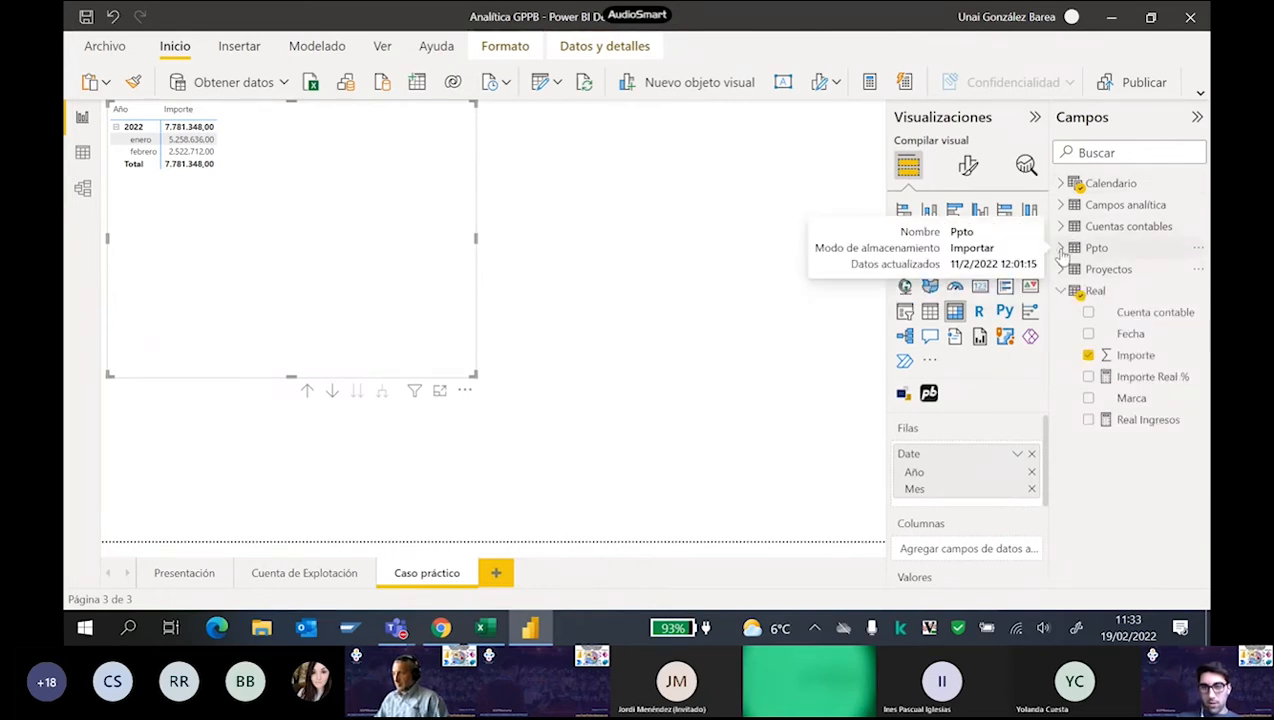
{"action": "left_click", "coordinate": [290, 570]}
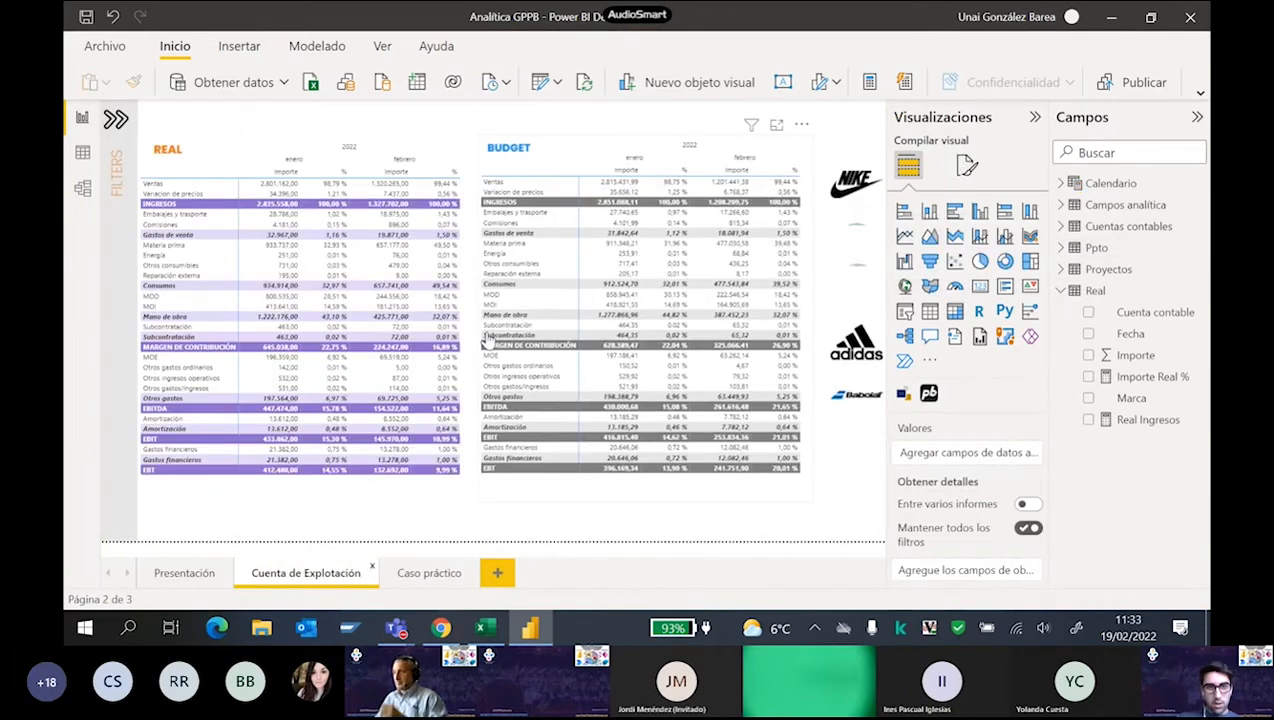
{"action": "left_click", "coordinate": [447, 492]}
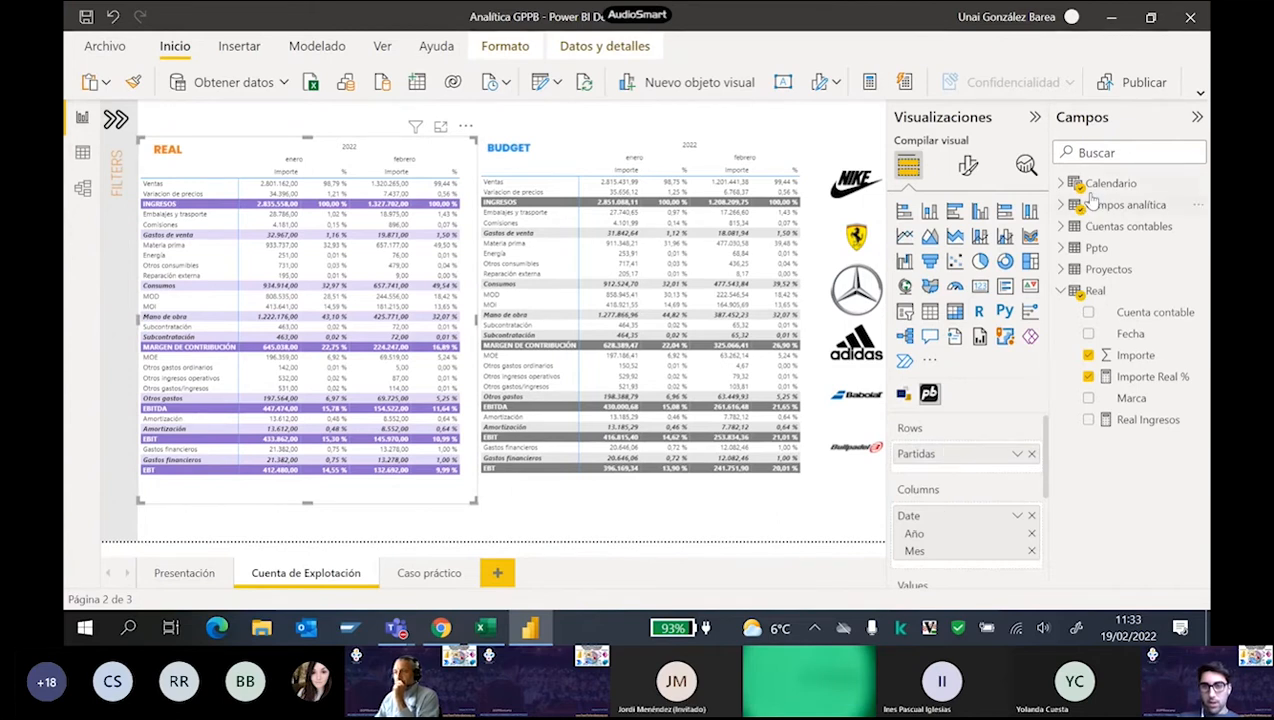
Return to the Caso práctico page and move the matrix's Date hierarchy from rows to columns.
{"action": "left_click", "coordinate": [438, 580]}
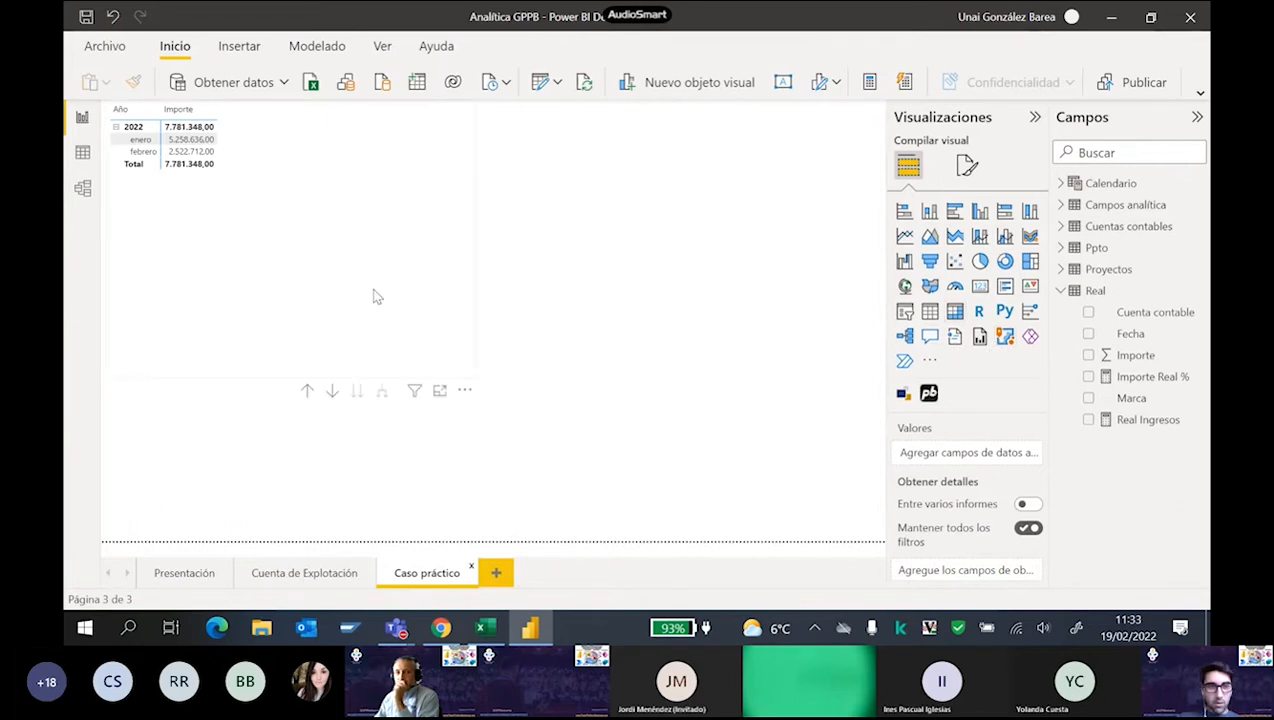
{"action": "left_click", "coordinate": [233, 176]}
{"action": "left_click_drag", "start_coordinate": [961, 463], "coordinate": [961, 549]}
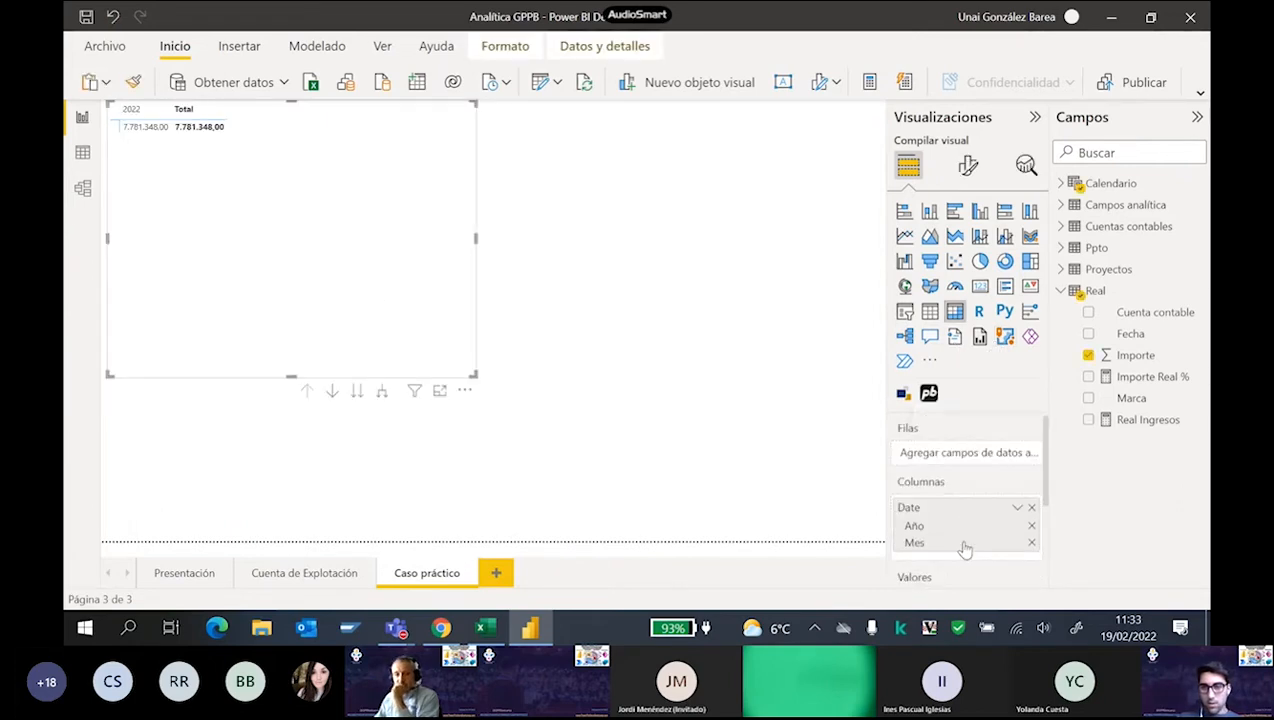
Add Partidas from Campos analítica to the matrix rows and take the columns down to month level.
{"action": "left_click", "coordinate": [1061, 290]}
{"action": "left_click", "coordinate": [1061, 204]}
{"action": "left_click_drag", "start_coordinate": [1105, 248], "coordinate": [951, 460]}
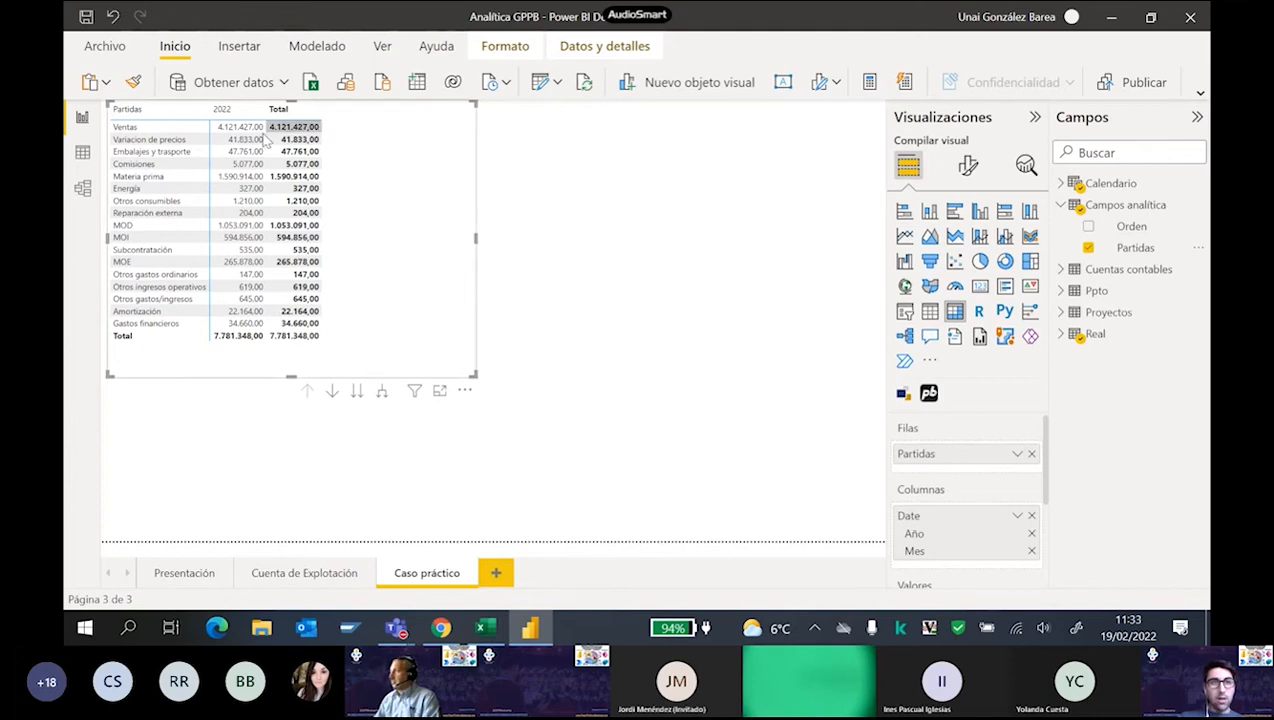
{"action": "left_click", "coordinate": [359, 393]}
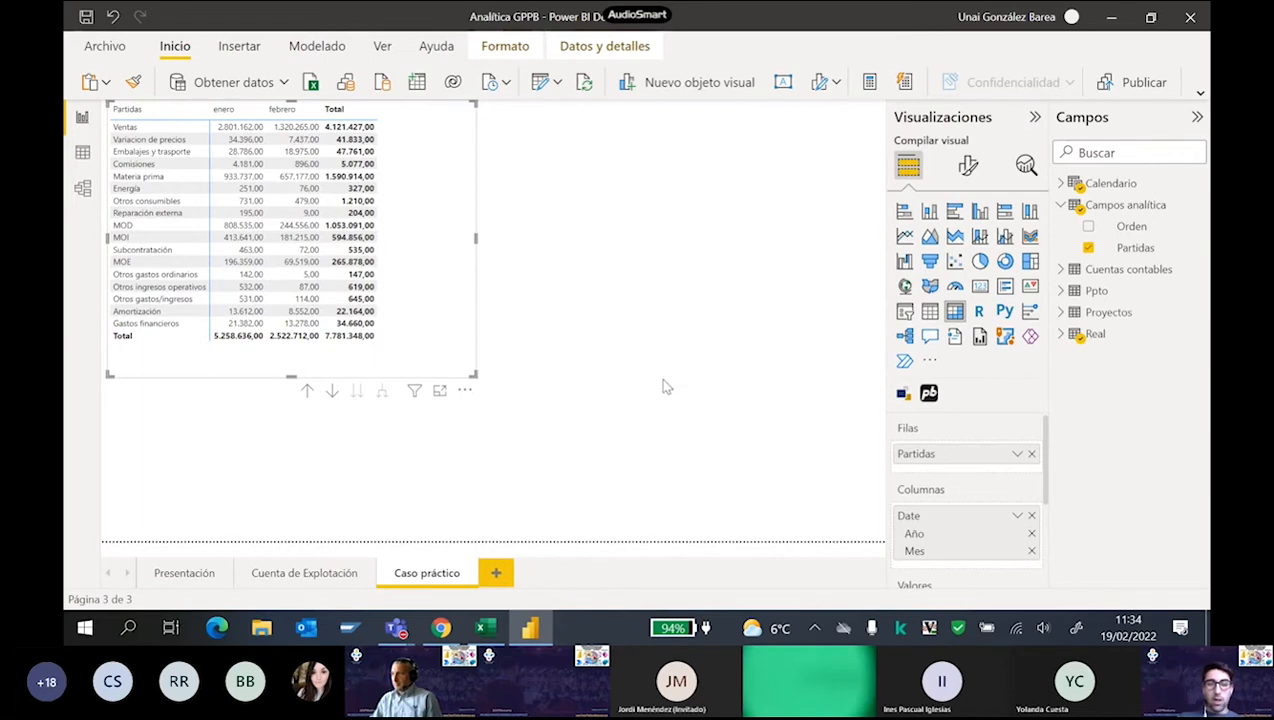
Delete the standard matrix visual from the Caso práctico page.
{"action": "left_click", "coordinate": [465, 391]}
{"action": "left_click", "coordinate": [530, 456]}
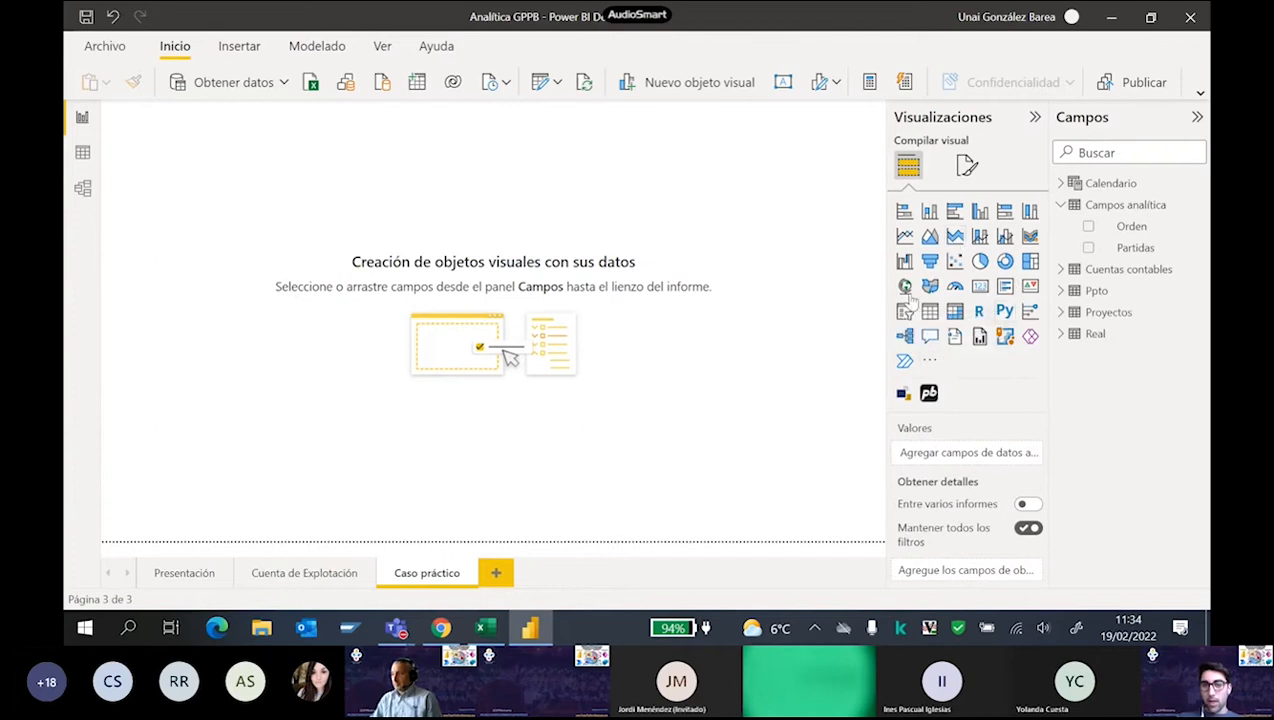
Search the Power BI visuals marketplace for "profit" and view the Financial Reporting Matrix by Profitbase details.
{"action": "left_click", "coordinate": [930, 361]}
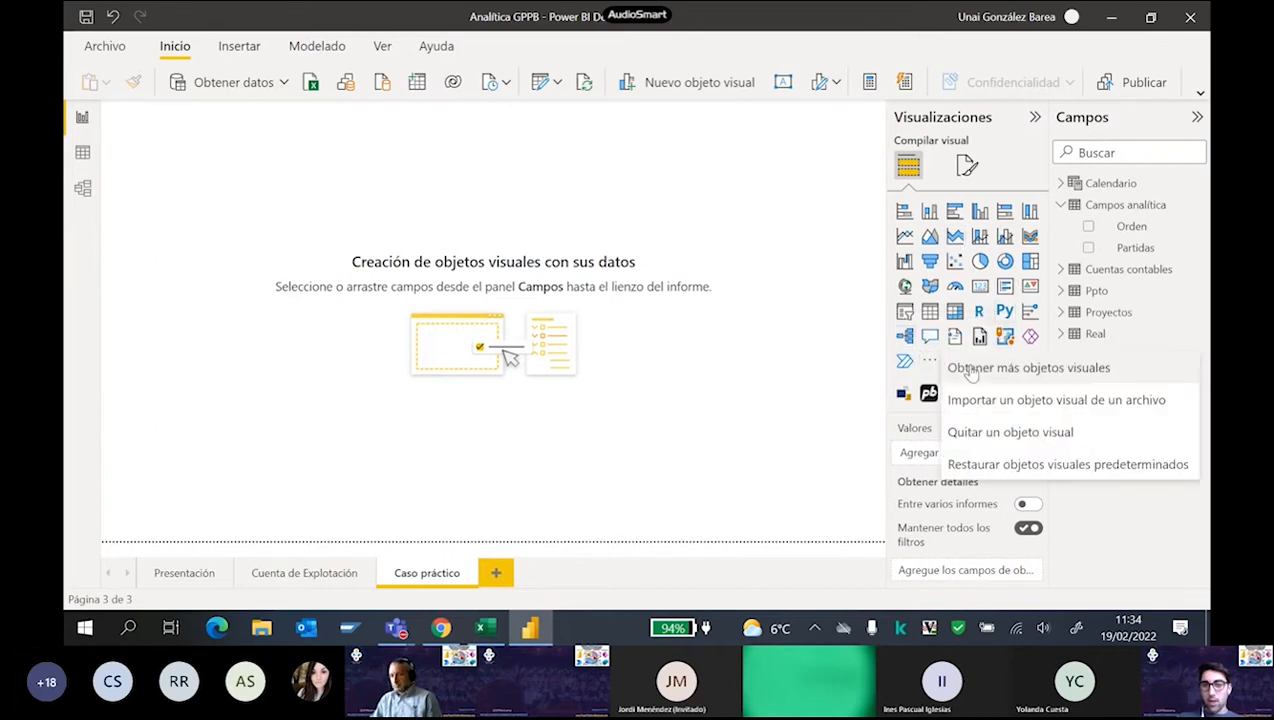
{"action": "left_click", "coordinate": [969, 371]}
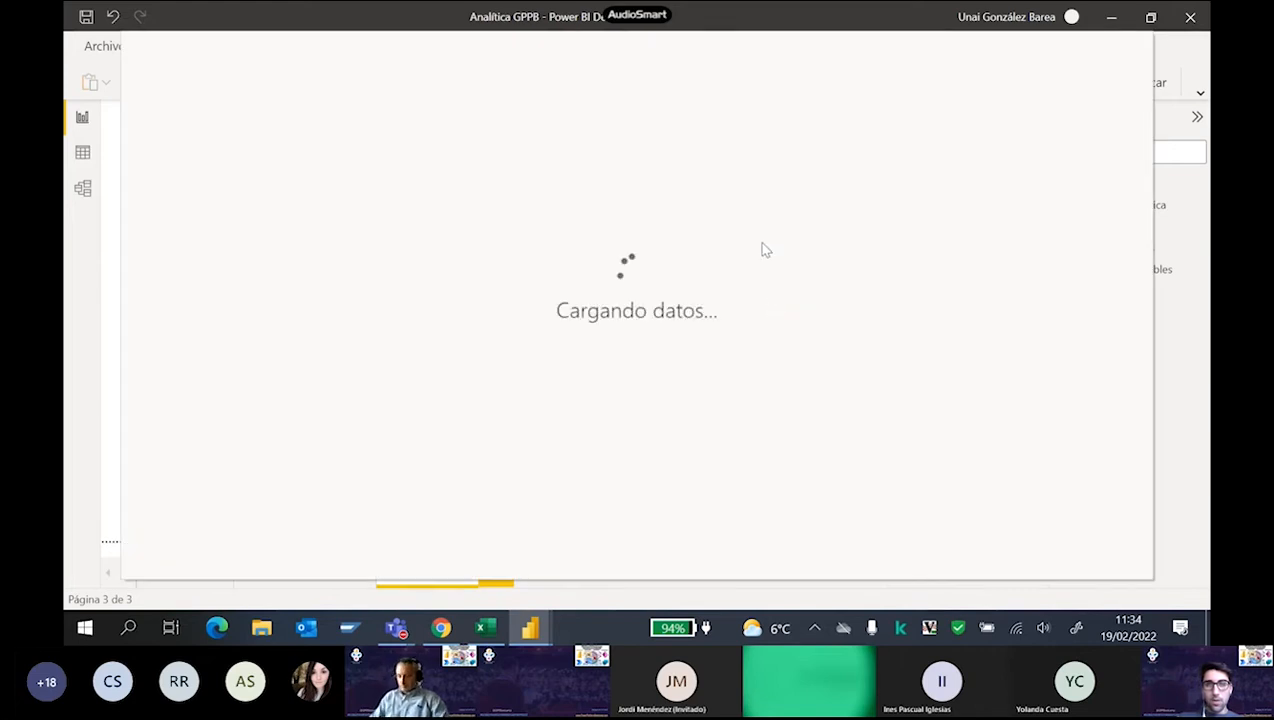
{"action": "left_click", "coordinate": [1005, 165]}
{"action": "type", "text": "pro"}
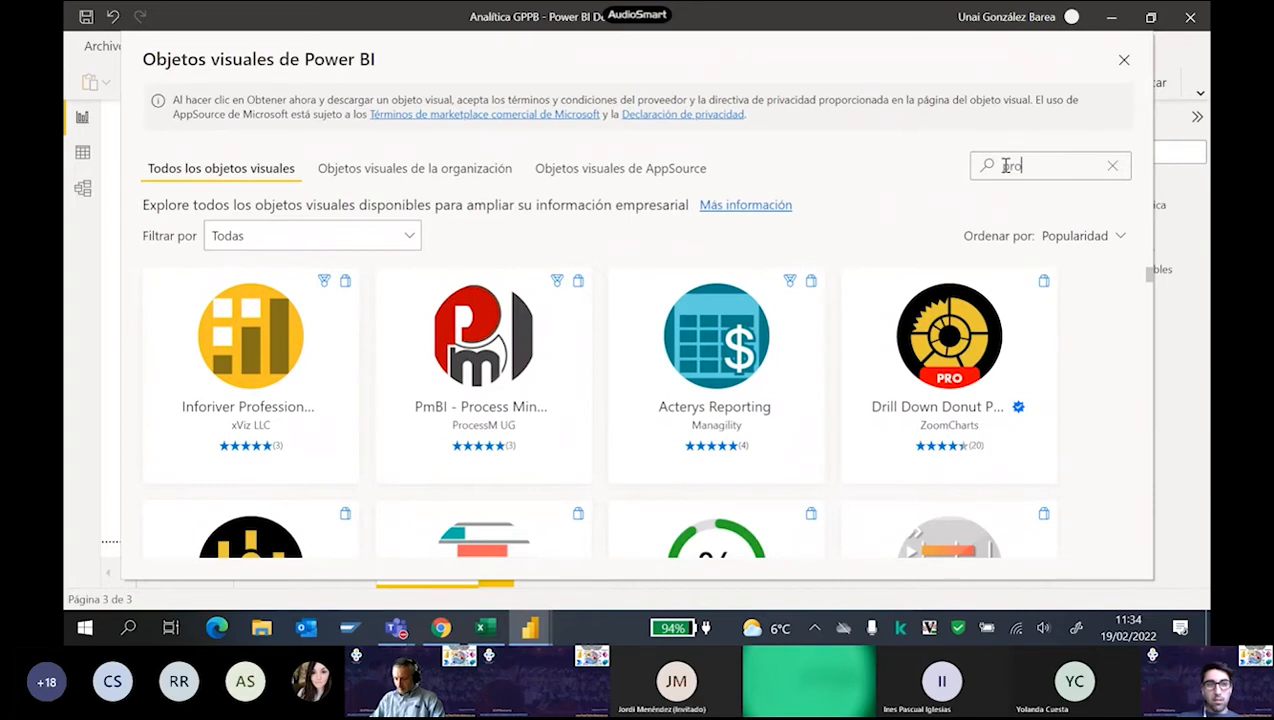
{"action": "type", "text": "fit"}
{"action": "left_click", "coordinate": [245, 336]}
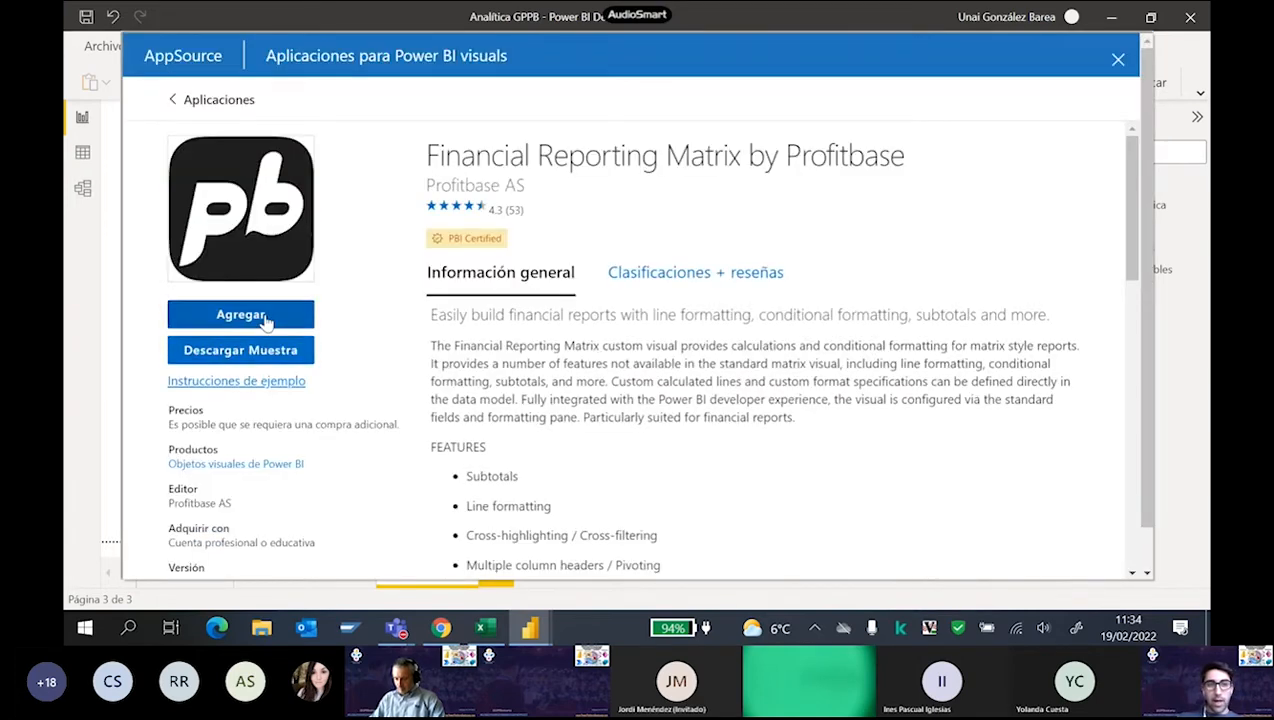
{"action": "left_click", "coordinate": [1119, 63]}
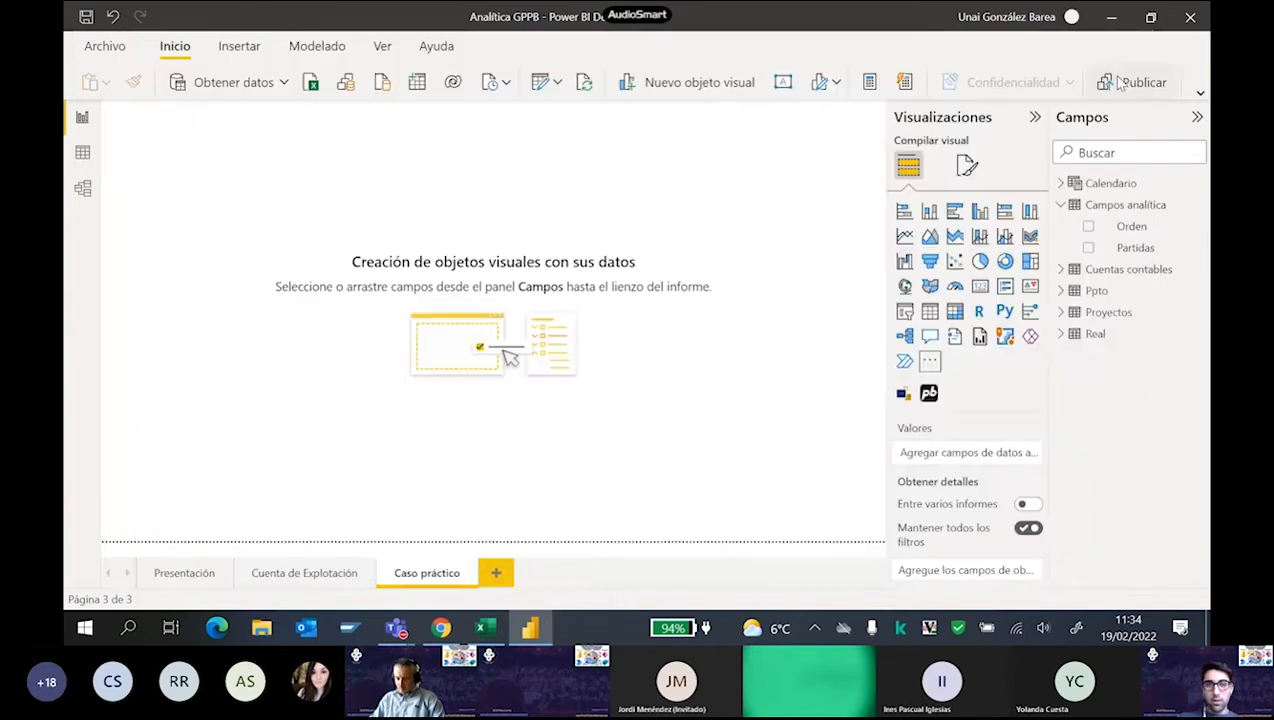
Insert the Profitbase Financial Reporting Matrix visual on the page and enlarge it to roughly twice its width and height.
{"action": "left_click", "coordinate": [928, 392]}
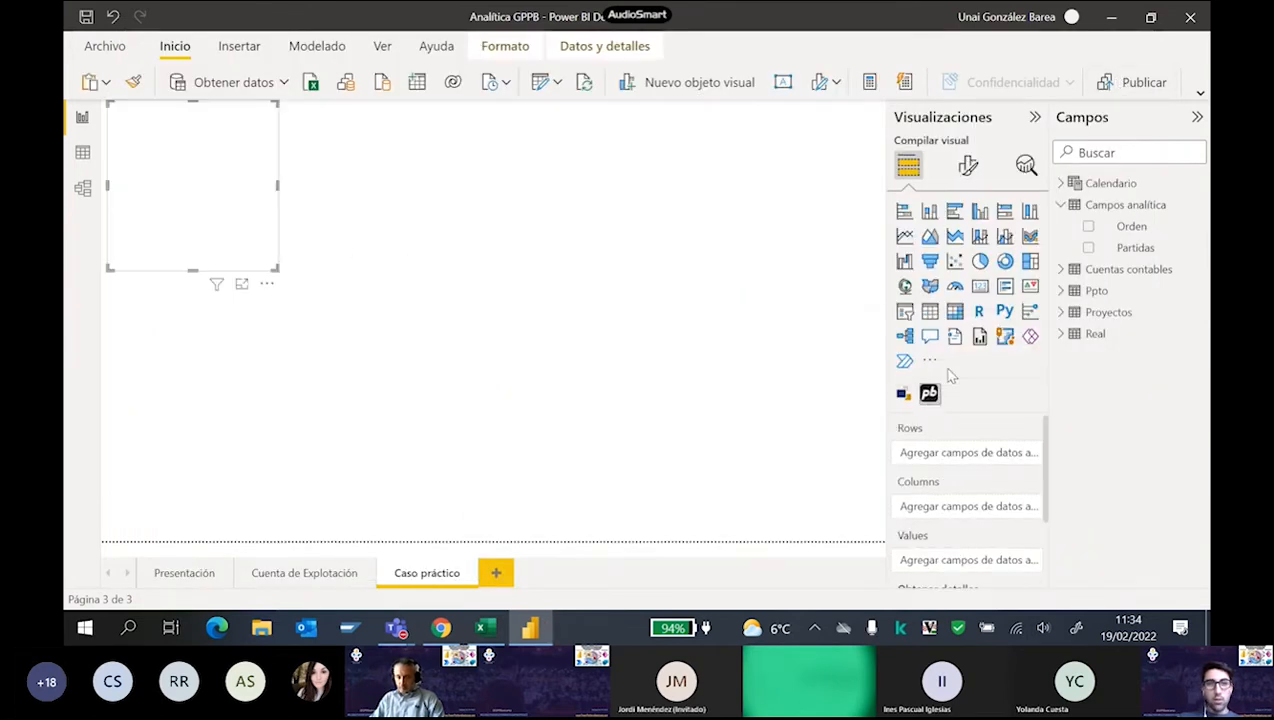
{"action": "left_click_drag", "start_coordinate": [273, 268], "coordinate": [455, 442]}
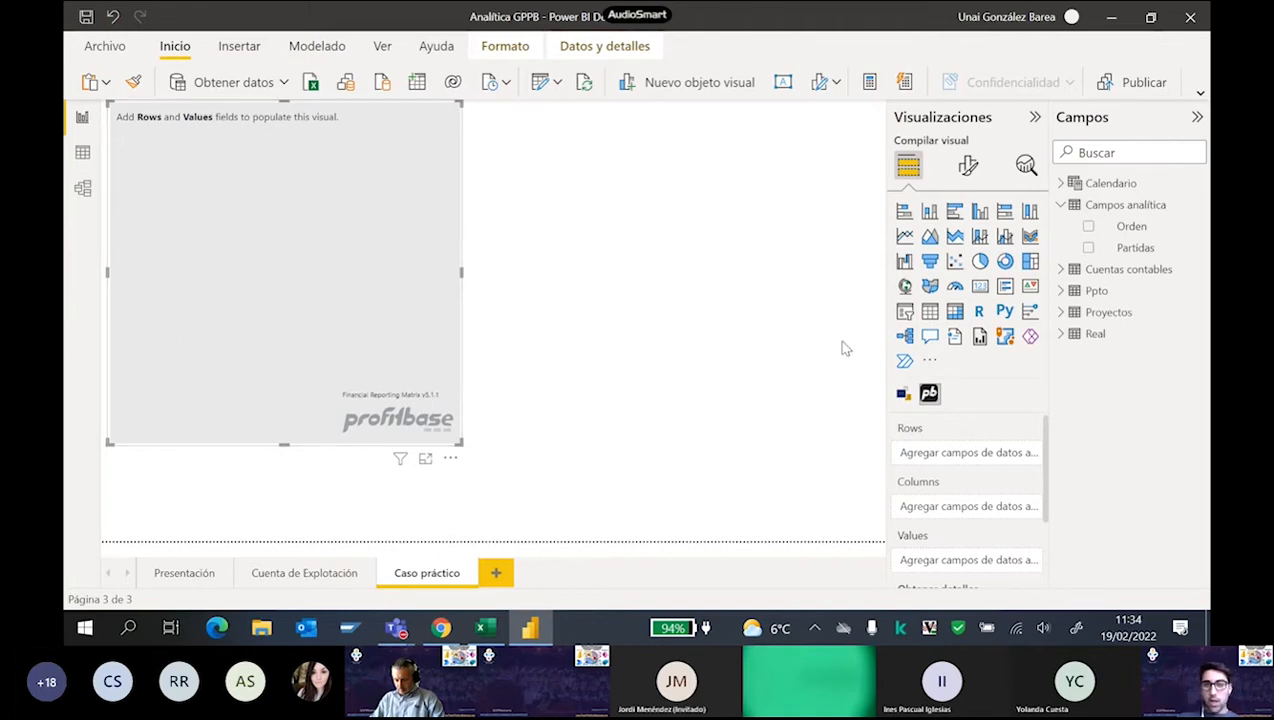
Add Año and Mes from the Calendario table's Date hierarchy to the Financial Reporting Matrix and place them in Columns.
{"action": "left_click", "coordinate": [1062, 205]}
{"action": "left_click", "coordinate": [1061, 184]}
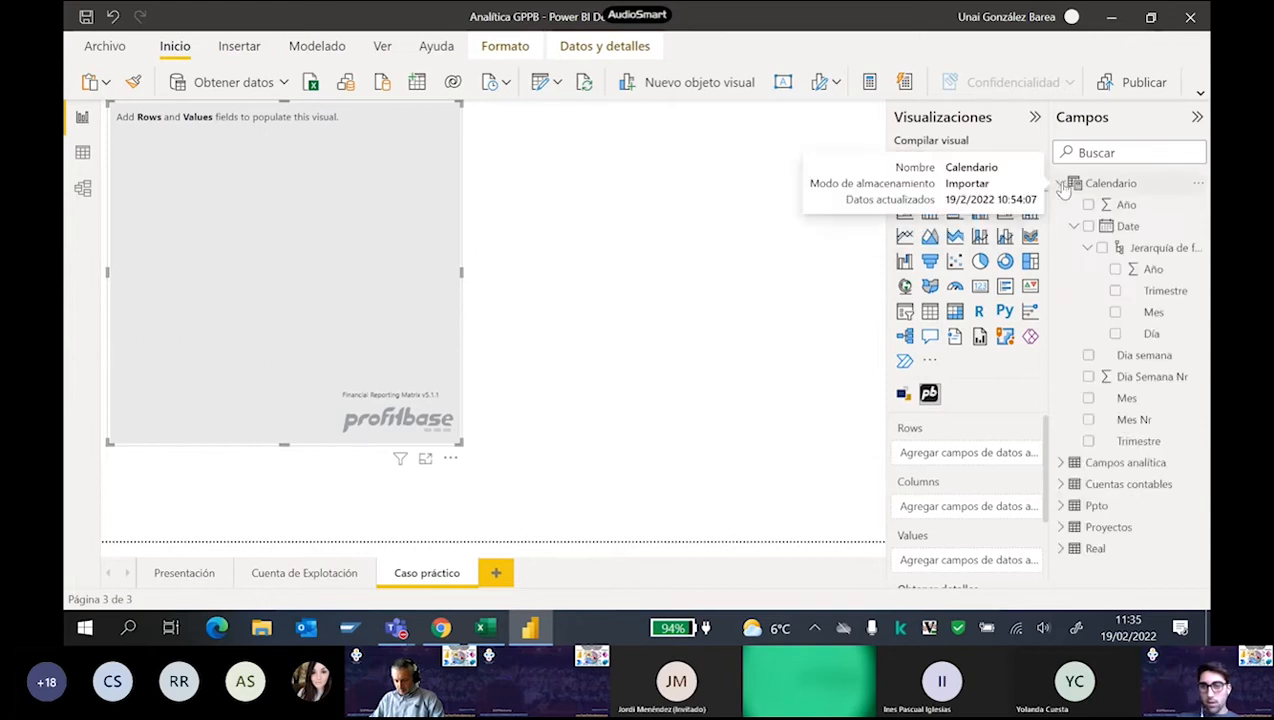
{"action": "left_click", "coordinate": [1115, 269]}
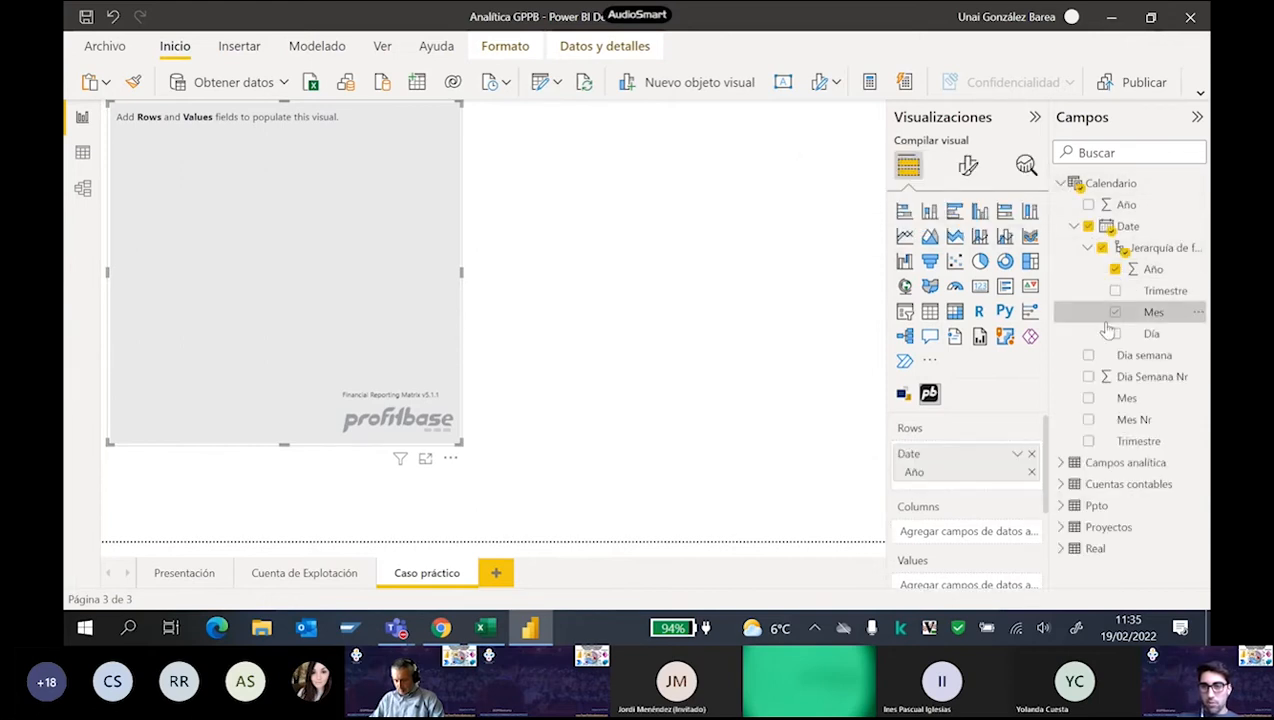
{"action": "left_click", "coordinate": [1115, 312]}
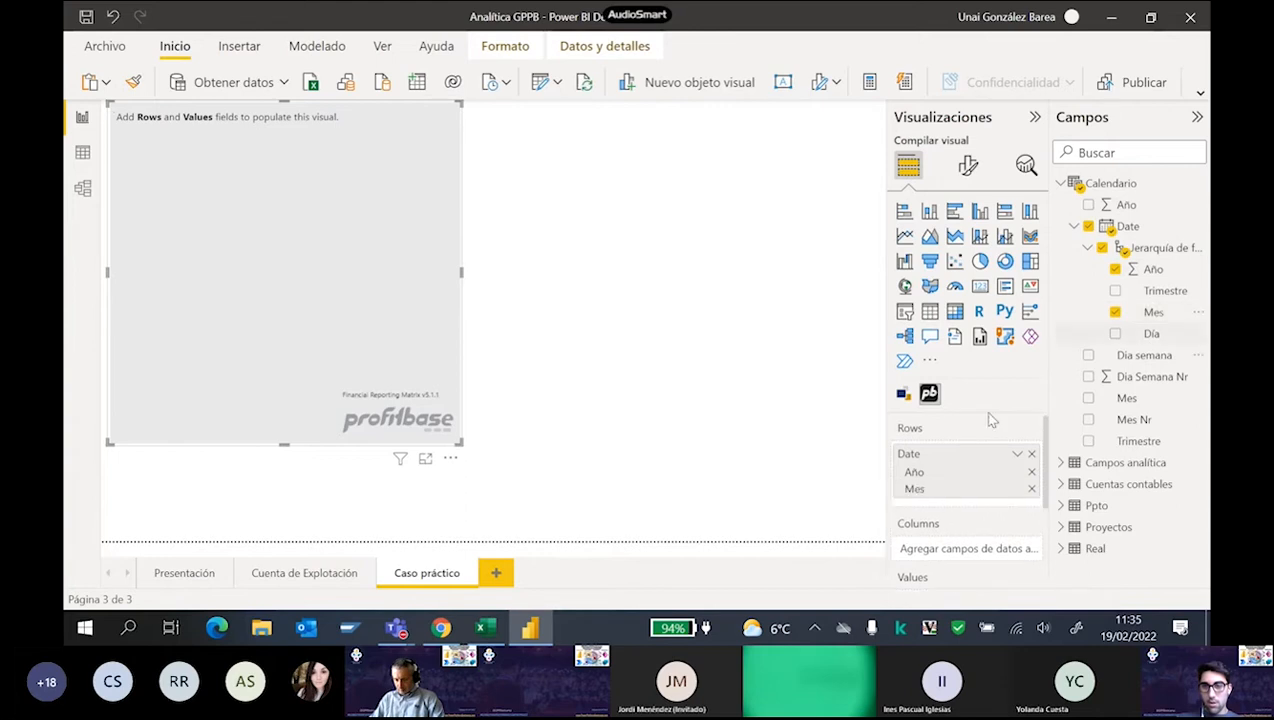
{"action": "left_click_drag", "start_coordinate": [916, 462], "coordinate": [940, 540]}
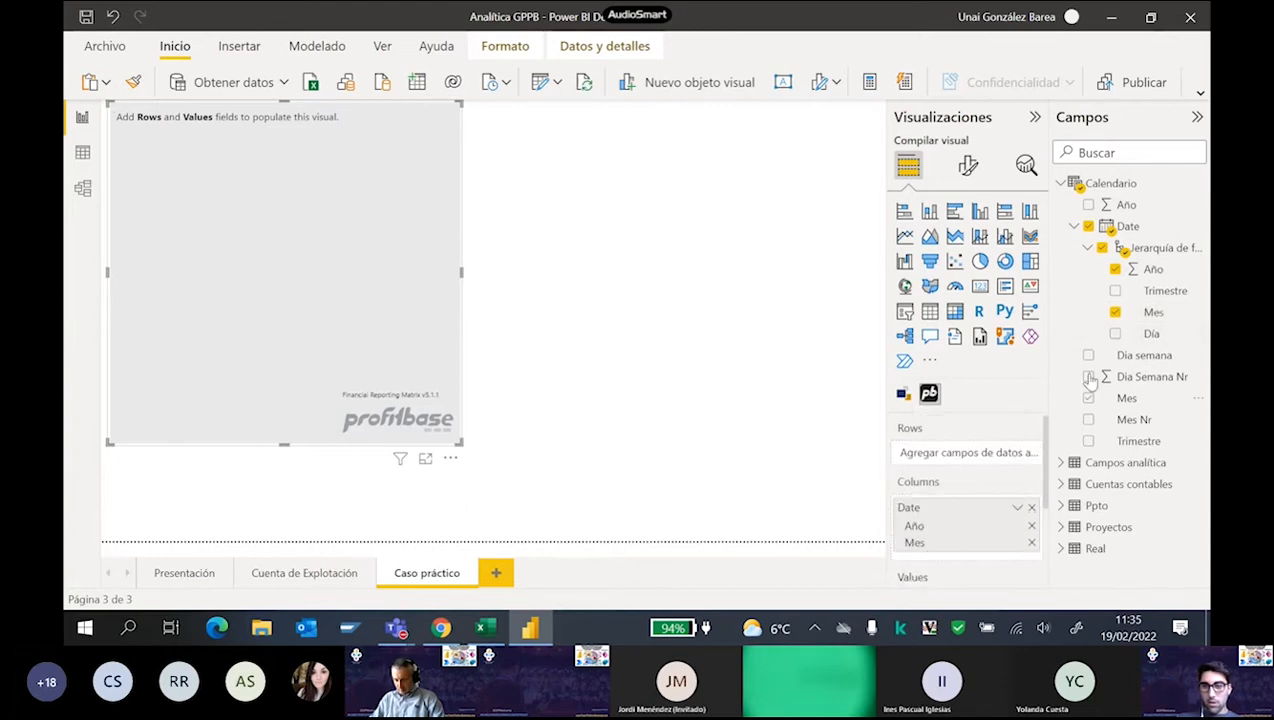
Add Partidas from the Campos analítica table to the Rows of the Financial Reporting Matrix.
{"action": "left_click", "coordinate": [1061, 184]}
{"action": "left_click", "coordinate": [1062, 205]}
{"action": "left_click_drag", "start_coordinate": [1132, 247], "coordinate": [965, 457]}
{"action": "left_click", "coordinate": [1061, 205]}
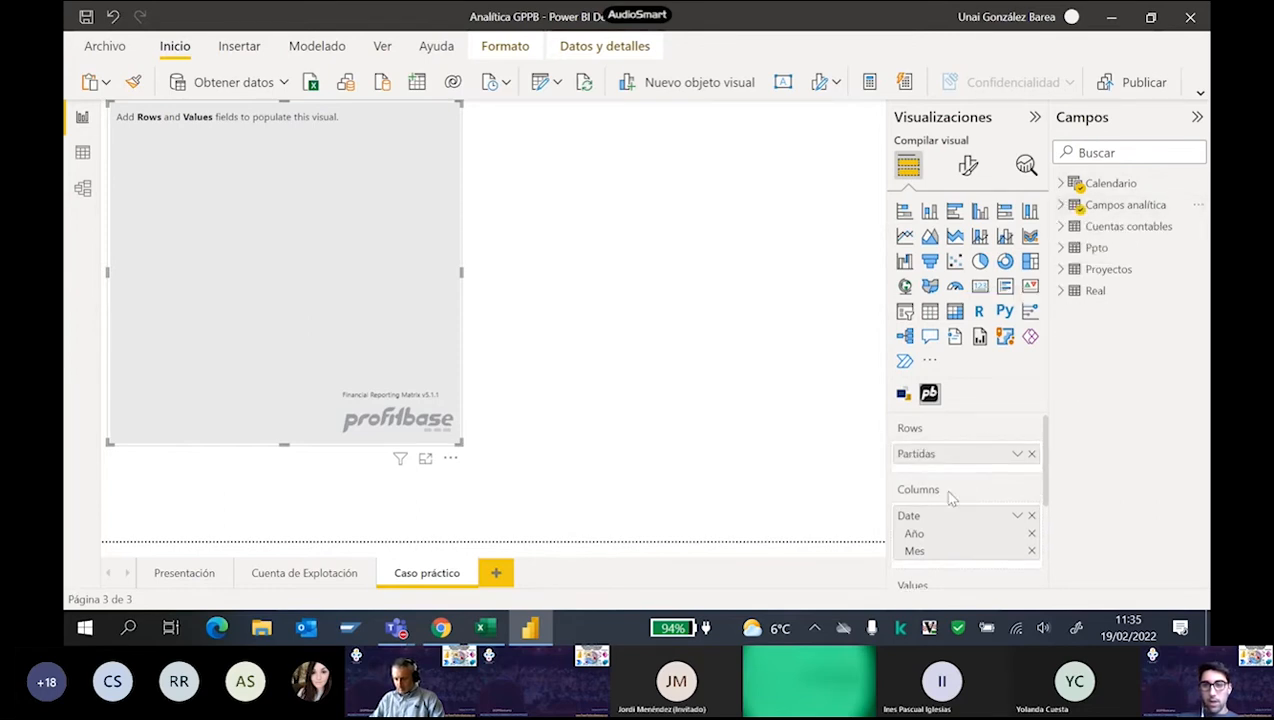
Add Importe from the Real table to the Financial Reporting Matrix as its values and collapse the list of fields.
{"action": "left_click", "coordinate": [1061, 291]}
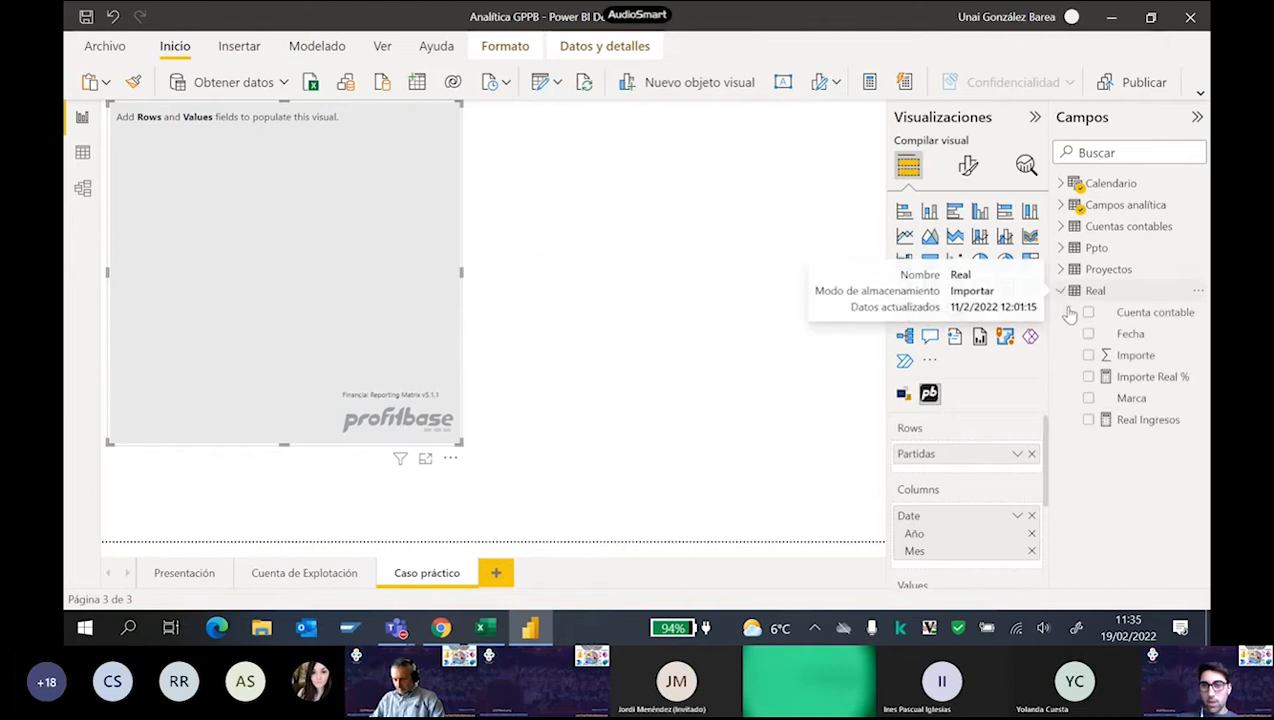
{"action": "left_click", "coordinate": [1088, 355]}
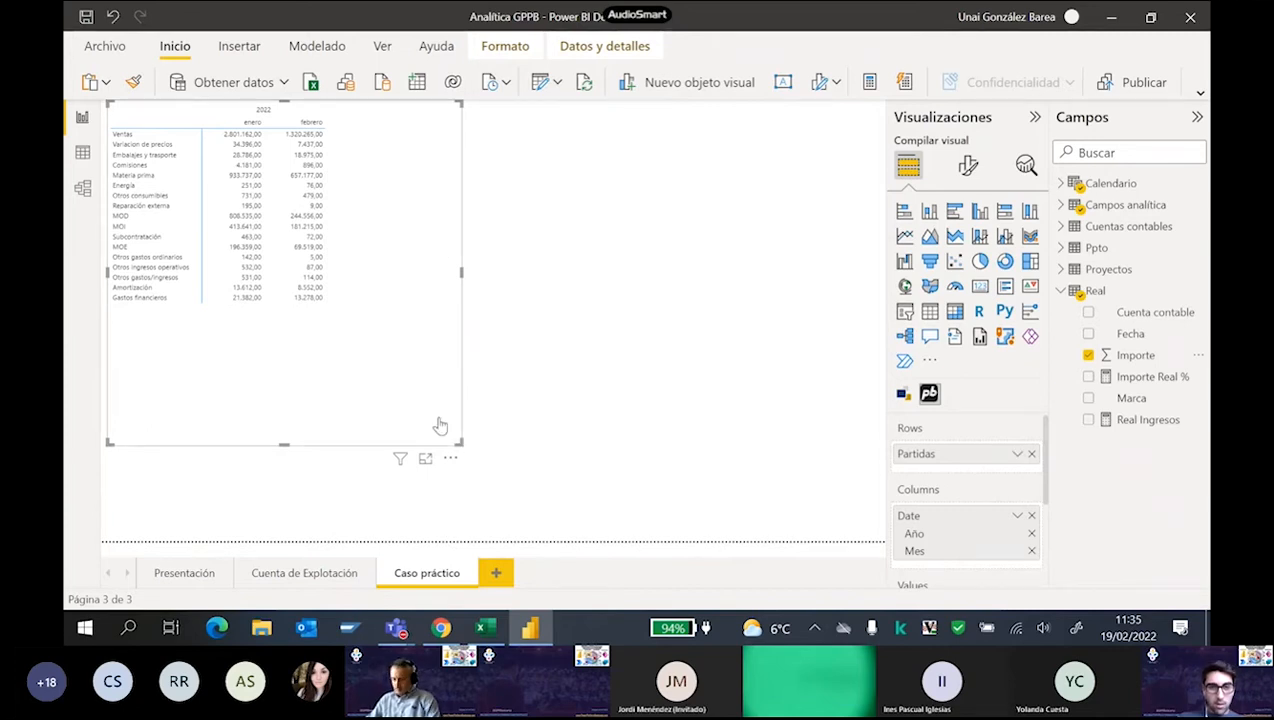
{"action": "left_click", "coordinate": [1073, 118]}
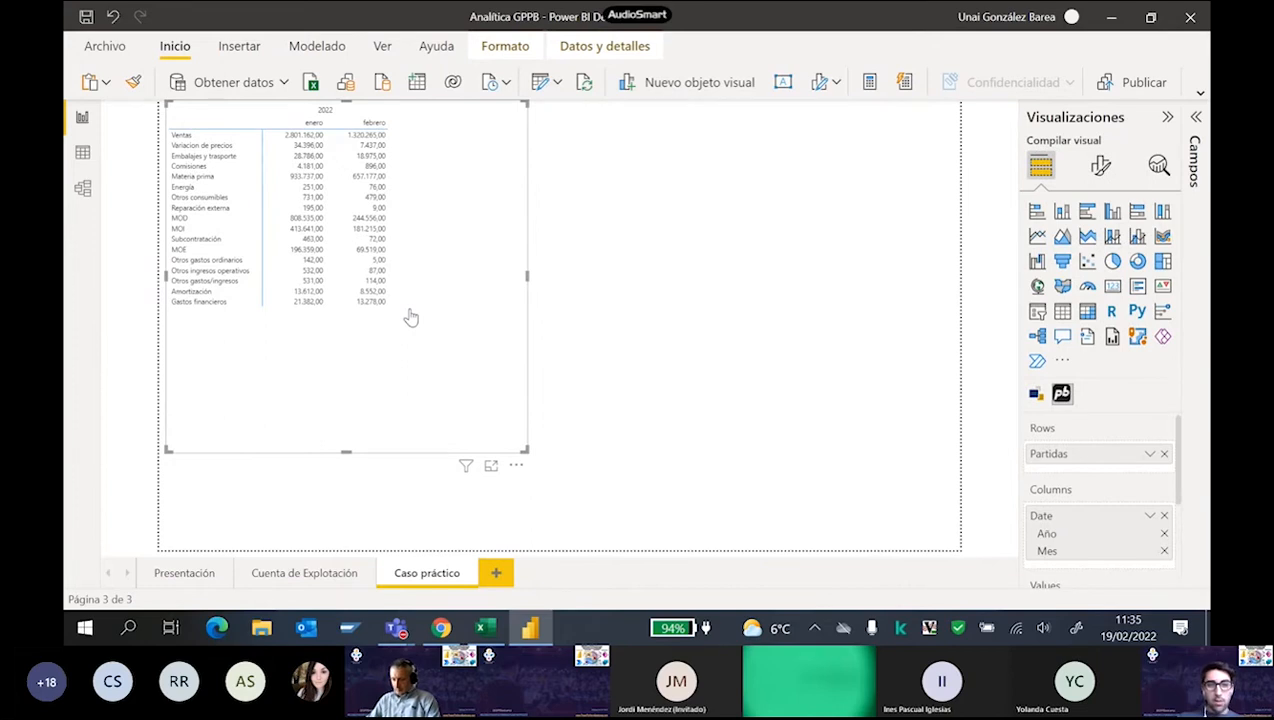
Inspect the Financial Reporting Matrix on the Caso práctico page in its editing view twice, returning to the report each time.
{"action": "left_click", "coordinate": [516, 466]}
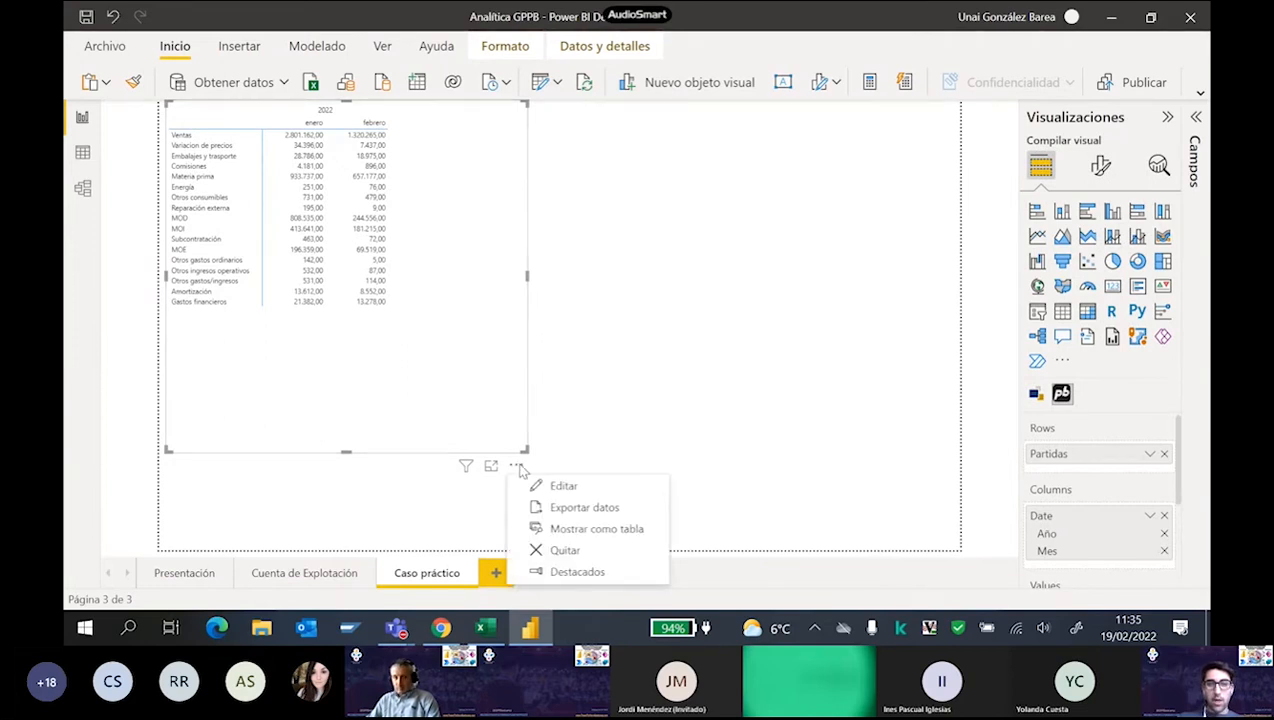
{"action": "left_click", "coordinate": [560, 486]}
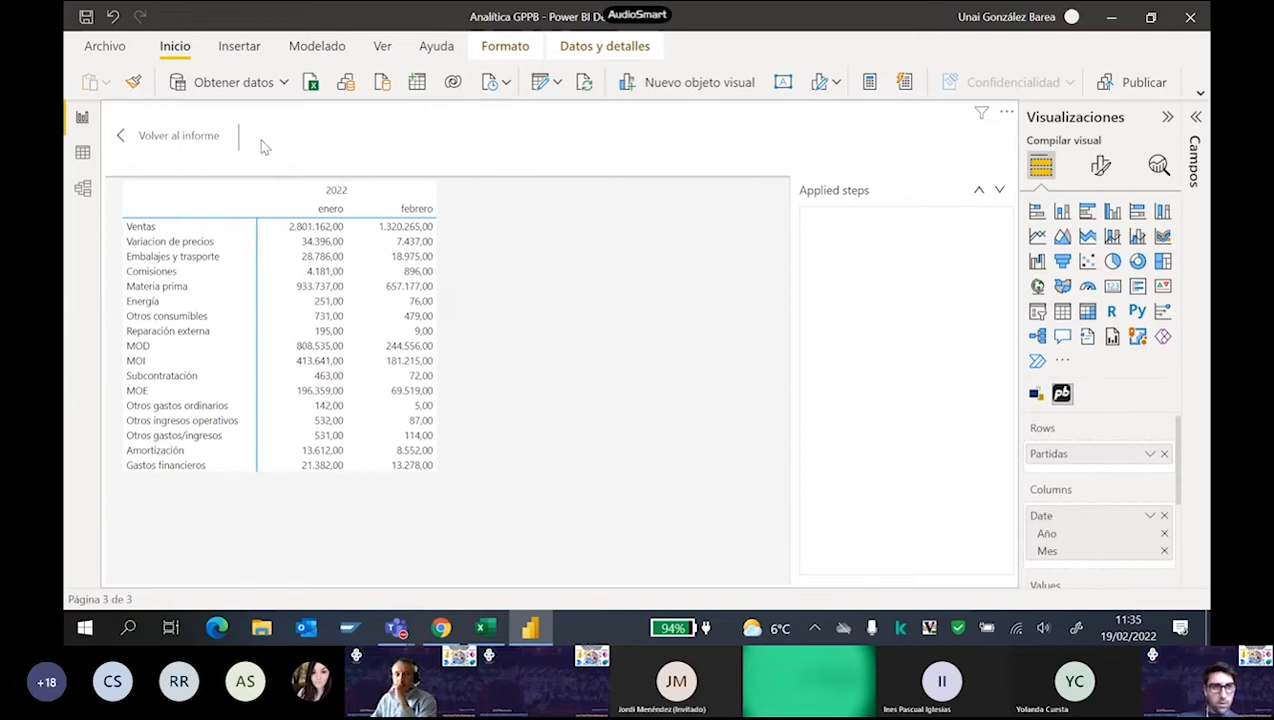
{"action": "left_click", "coordinate": [197, 136]}
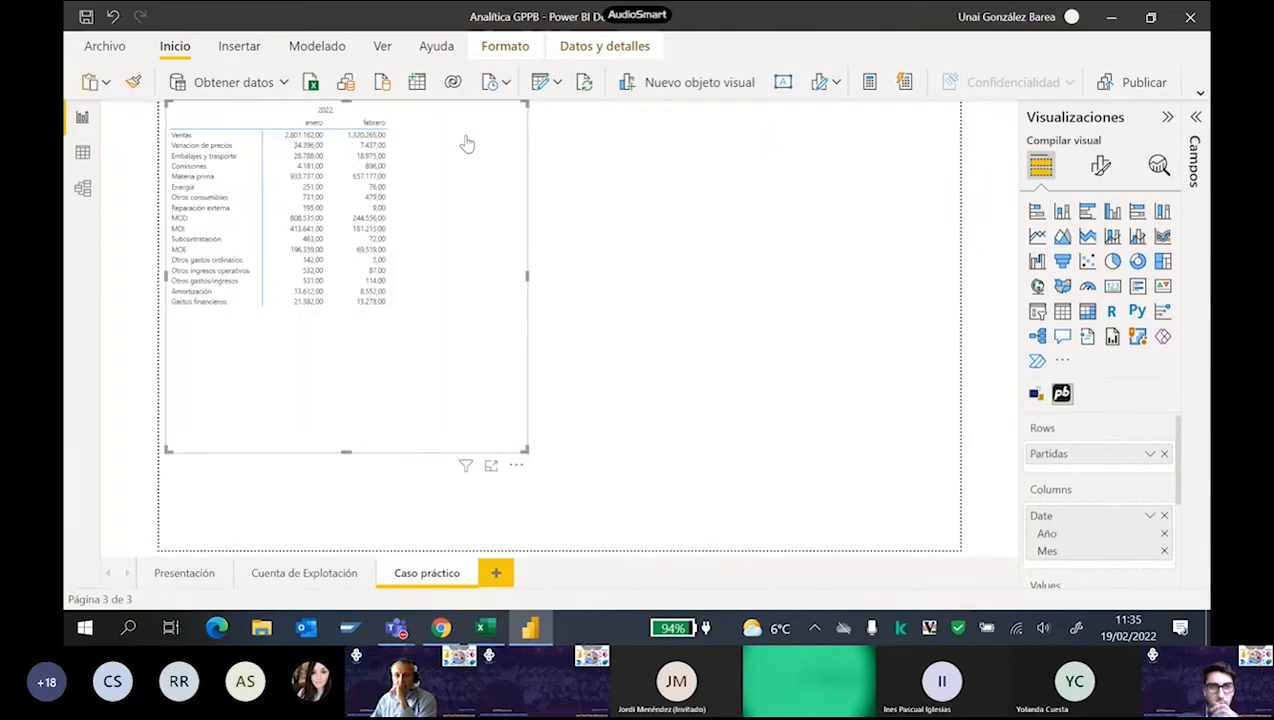
{"action": "left_click", "coordinate": [516, 465]}
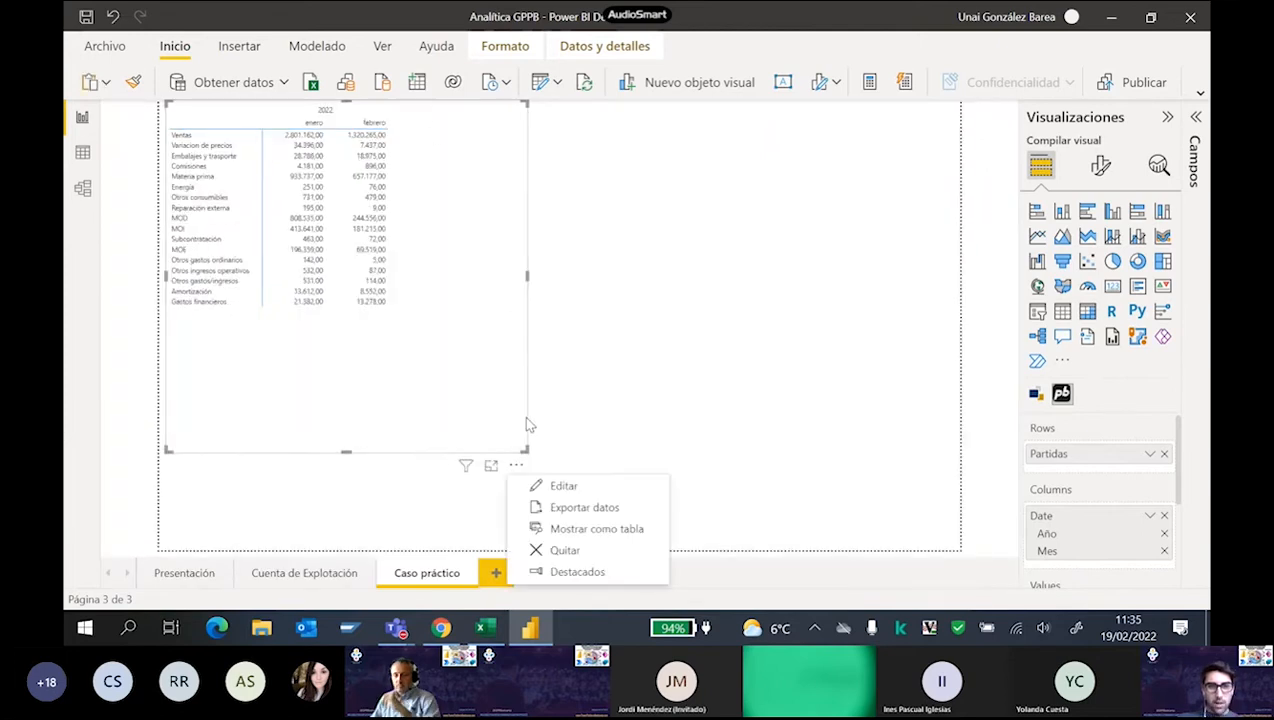
{"action": "left_click", "coordinate": [557, 485]}
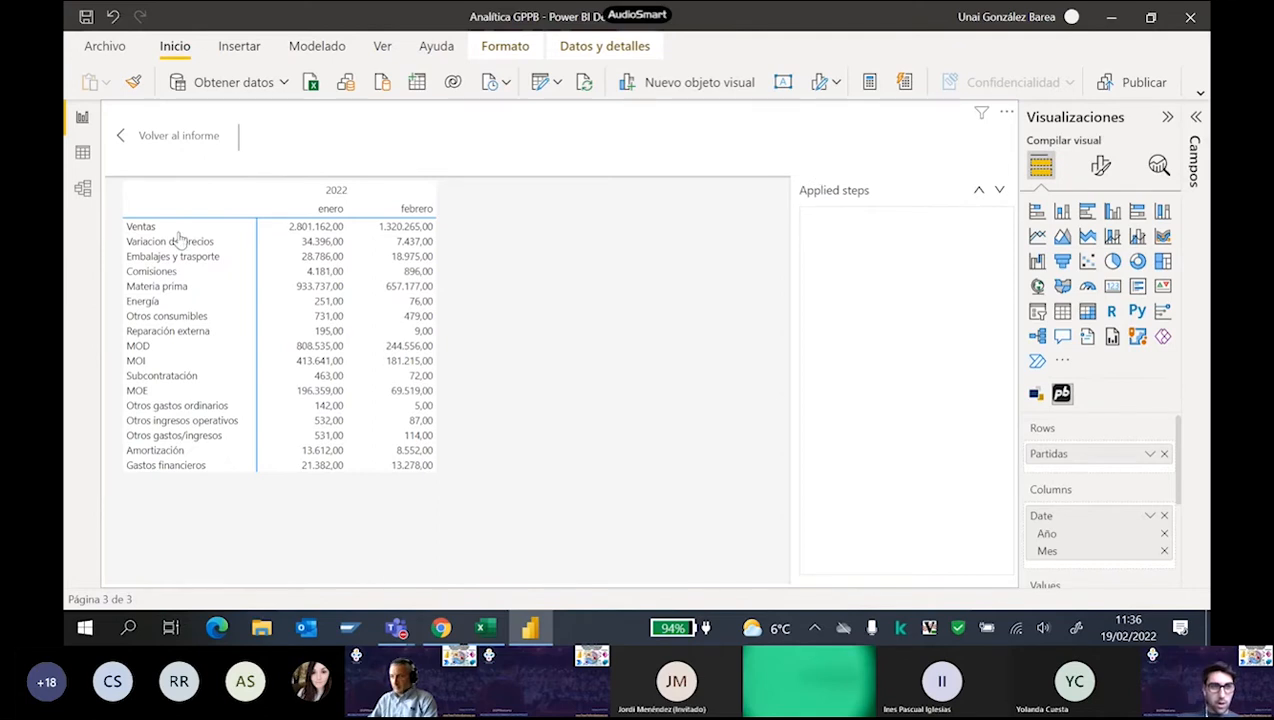
{"action": "left_click", "coordinate": [140, 136]}
Open the REAL matrix on the Cuenta de Explotación page for editing and view its applied steps.
{"action": "left_click", "coordinate": [320, 578]}
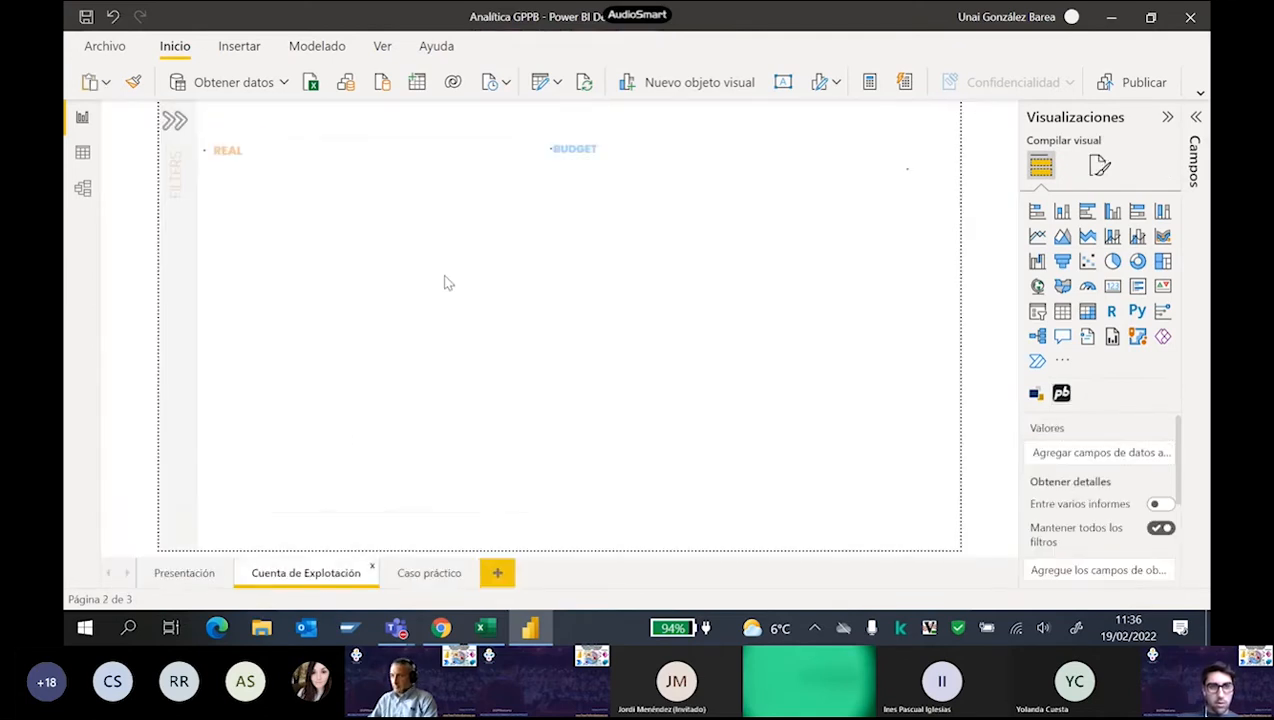
{"action": "left_click", "coordinate": [476, 165]}
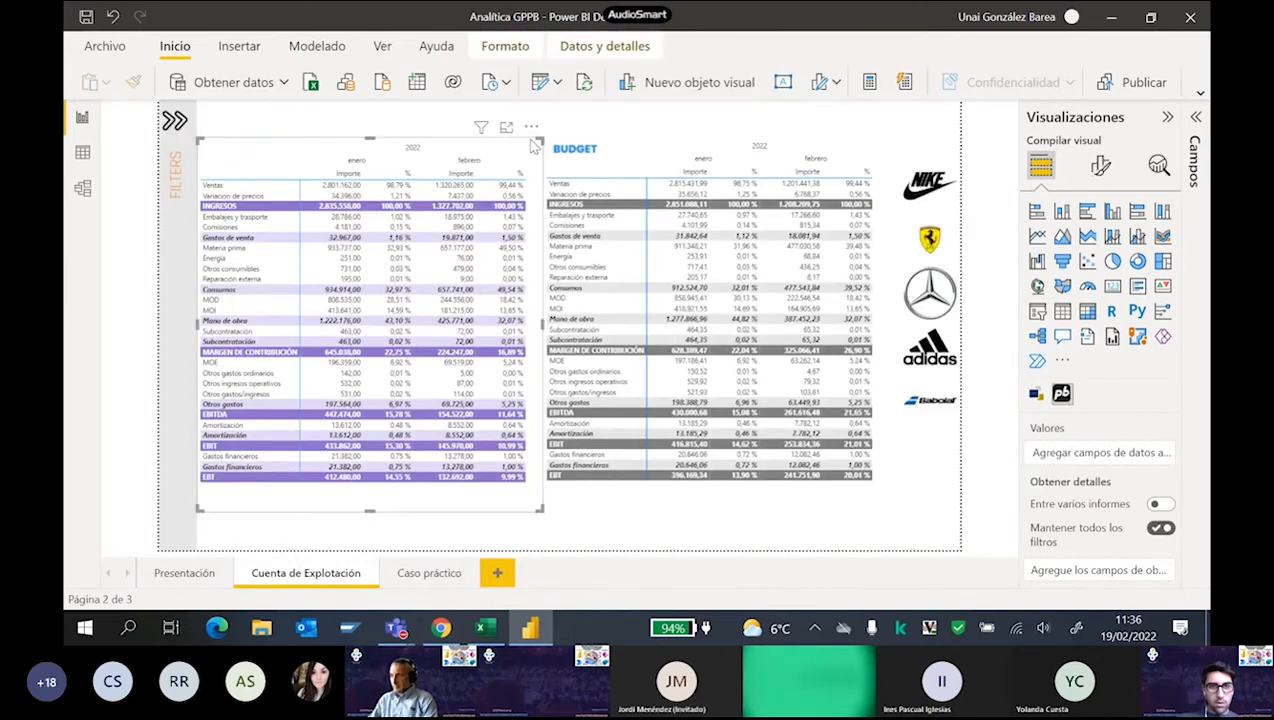
{"action": "left_click", "coordinate": [531, 127]}
{"action": "left_click", "coordinate": [577, 148]}
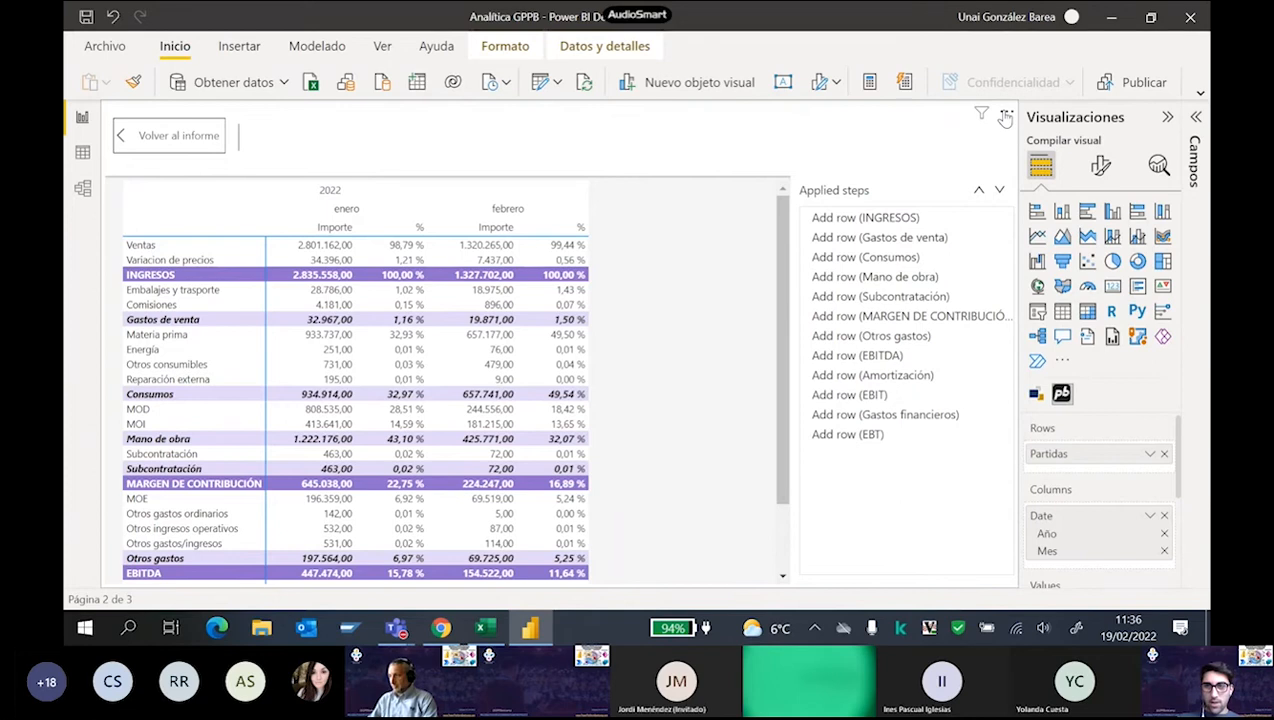
Save and close the report, and reopen the Analítica GPPB file from the desktop.
{"action": "left_click", "coordinate": [1200, 92]}
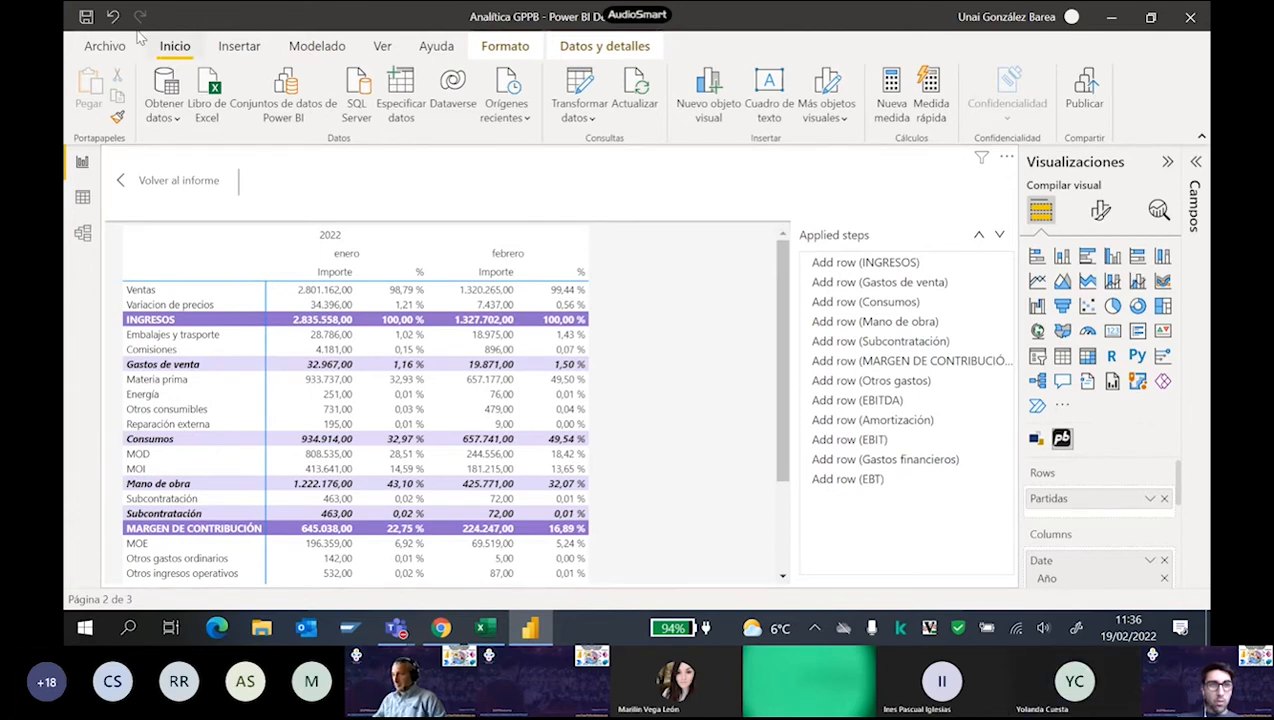
{"action": "left_click", "coordinate": [88, 19]}
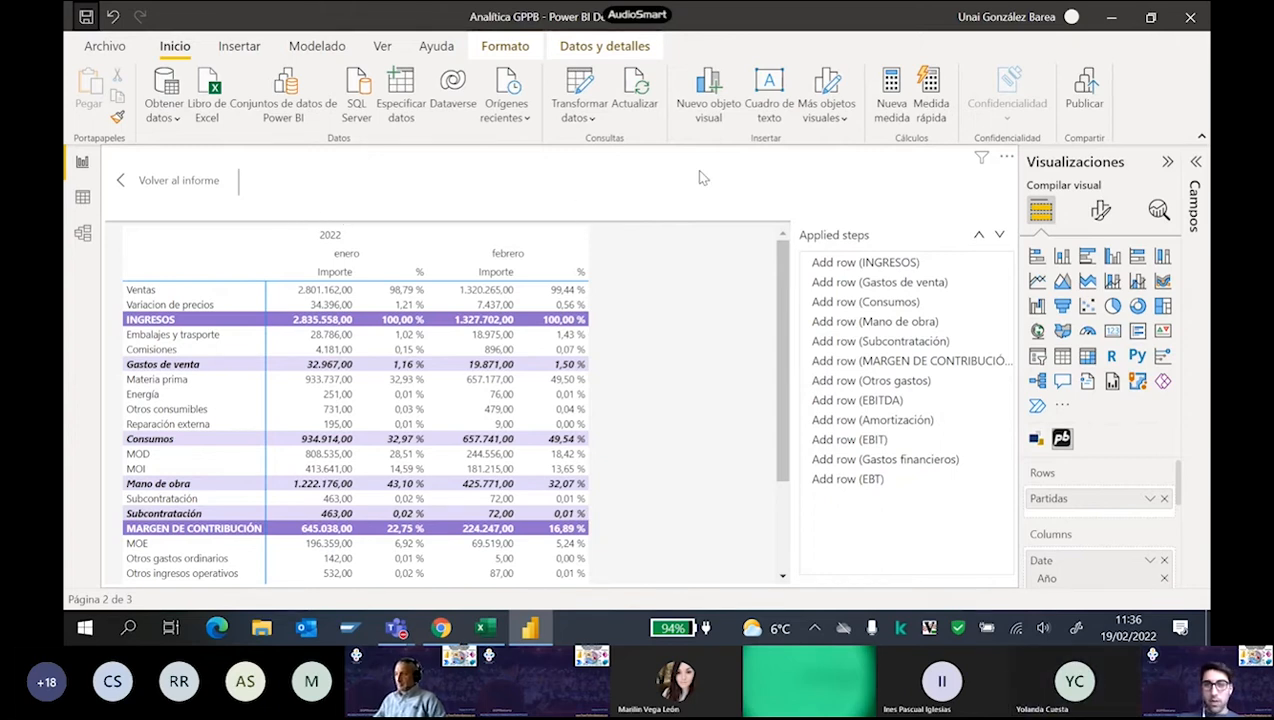
{"action": "left_click", "coordinate": [1190, 17]}
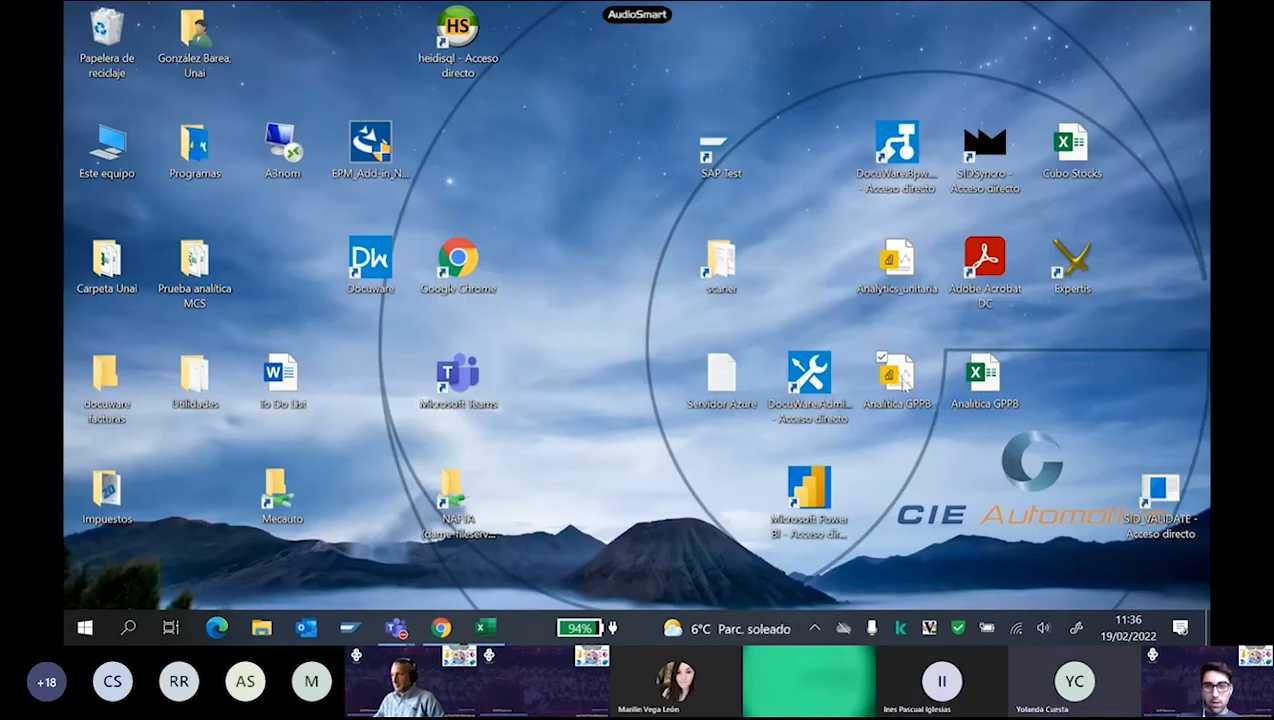
{"action": "double_click", "coordinate": [894, 371]}
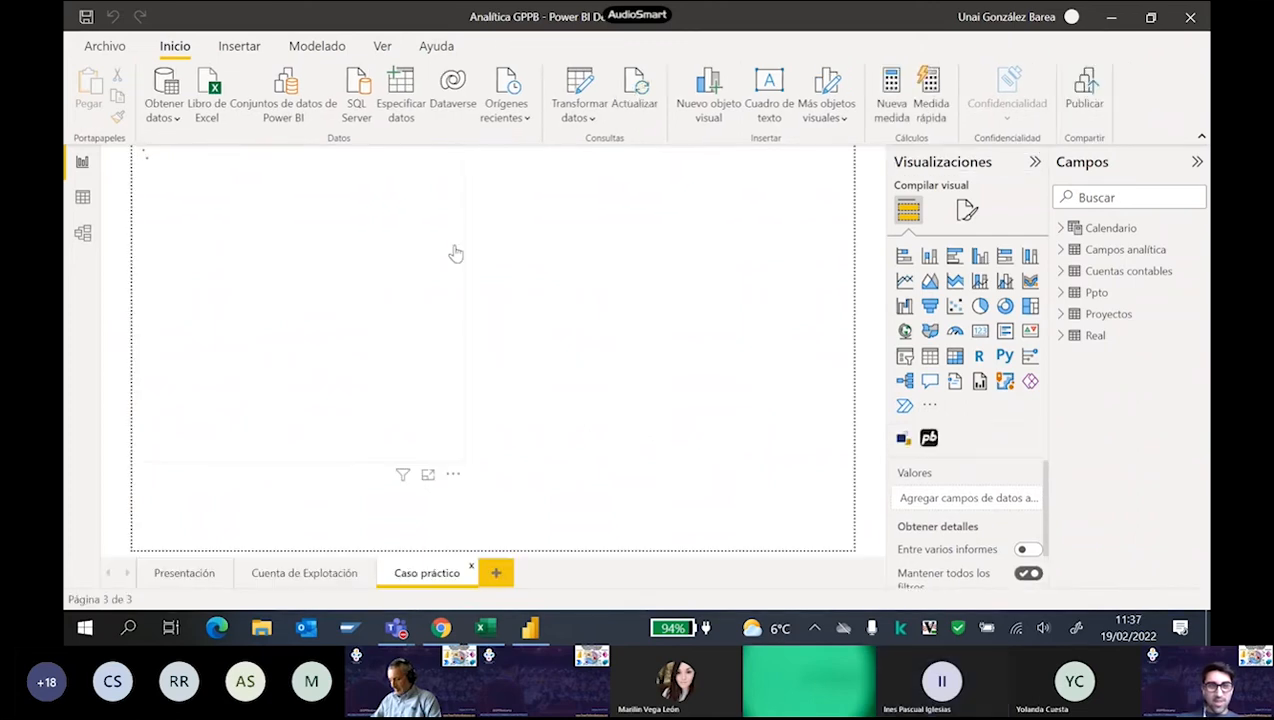
Open the Financial Reporting Matrix on the Caso práctico page for editing and check its additional options.
{"action": "left_click", "coordinate": [454, 376]}
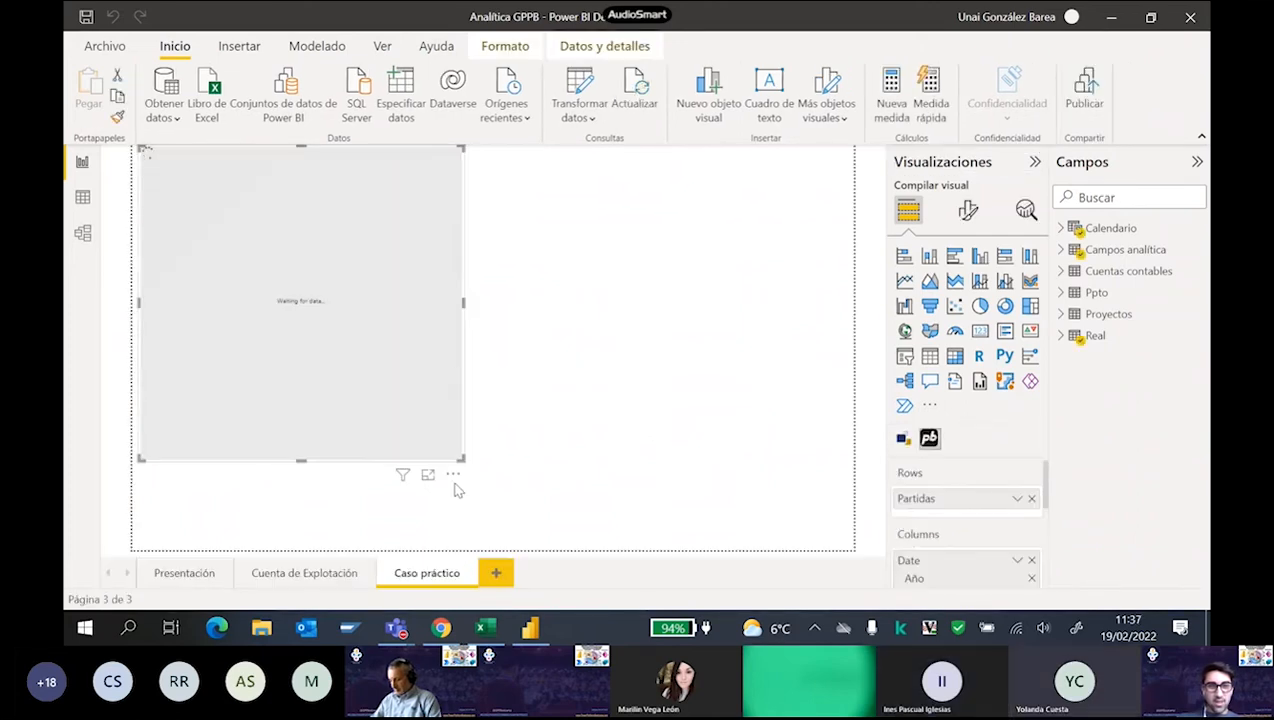
{"action": "left_click", "coordinate": [453, 474]}
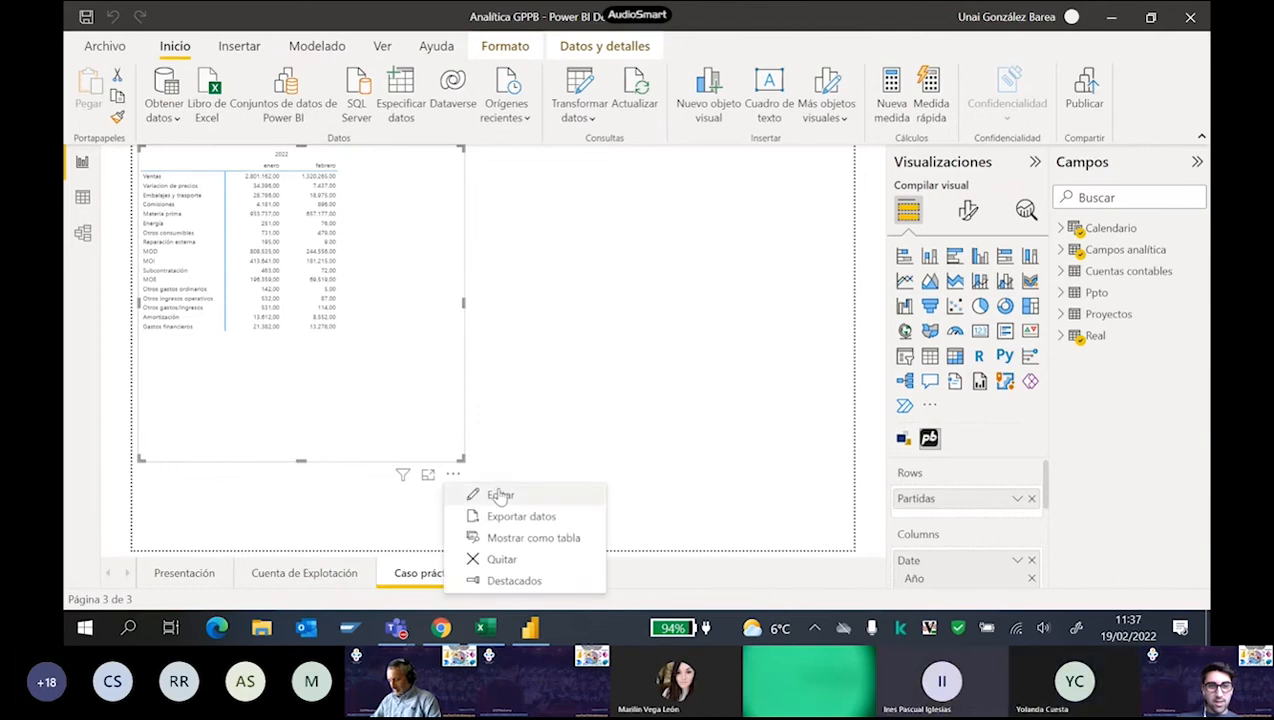
{"action": "left_click", "coordinate": [499, 494]}
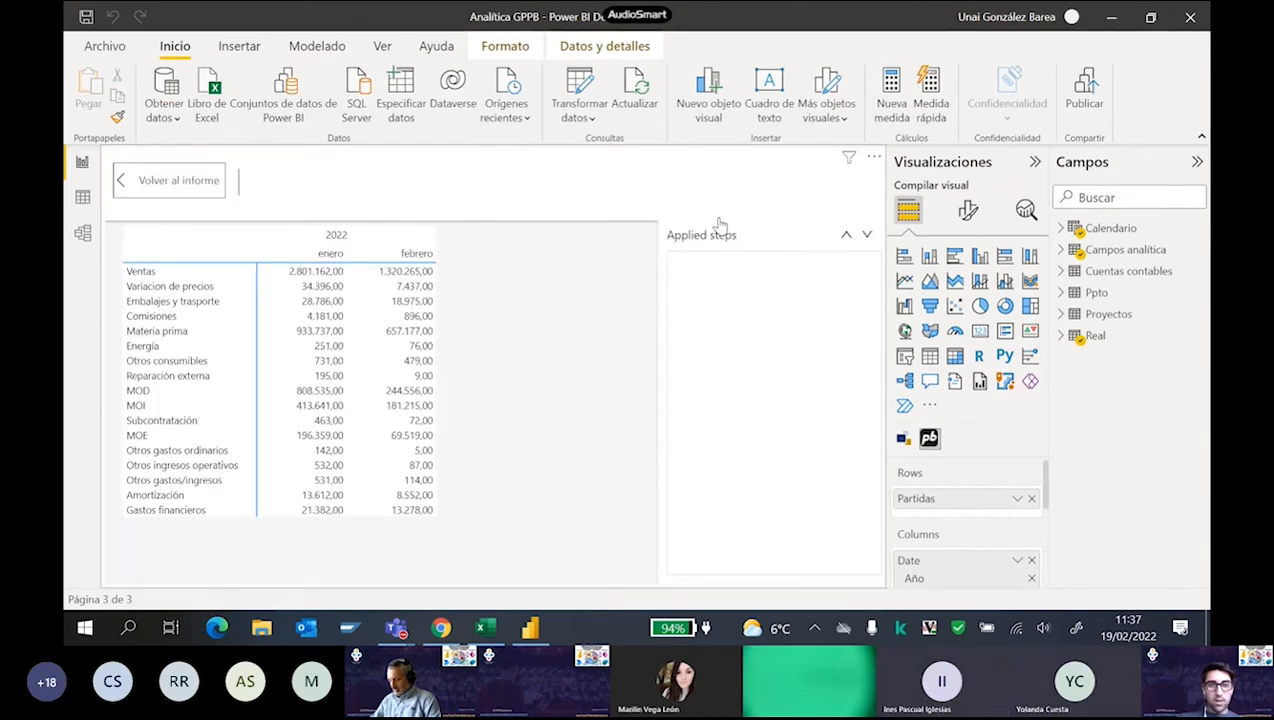
{"action": "left_click", "coordinate": [875, 158]}
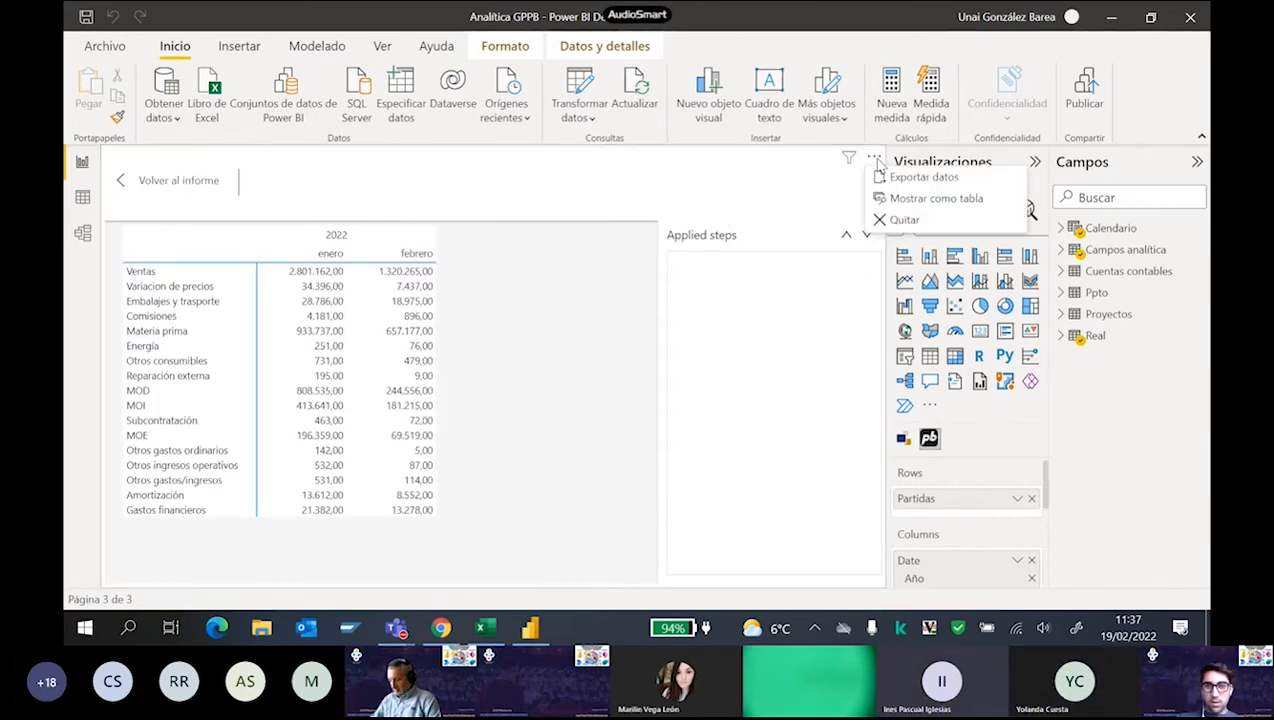
{"action": "left_click", "coordinate": [832, 169]}
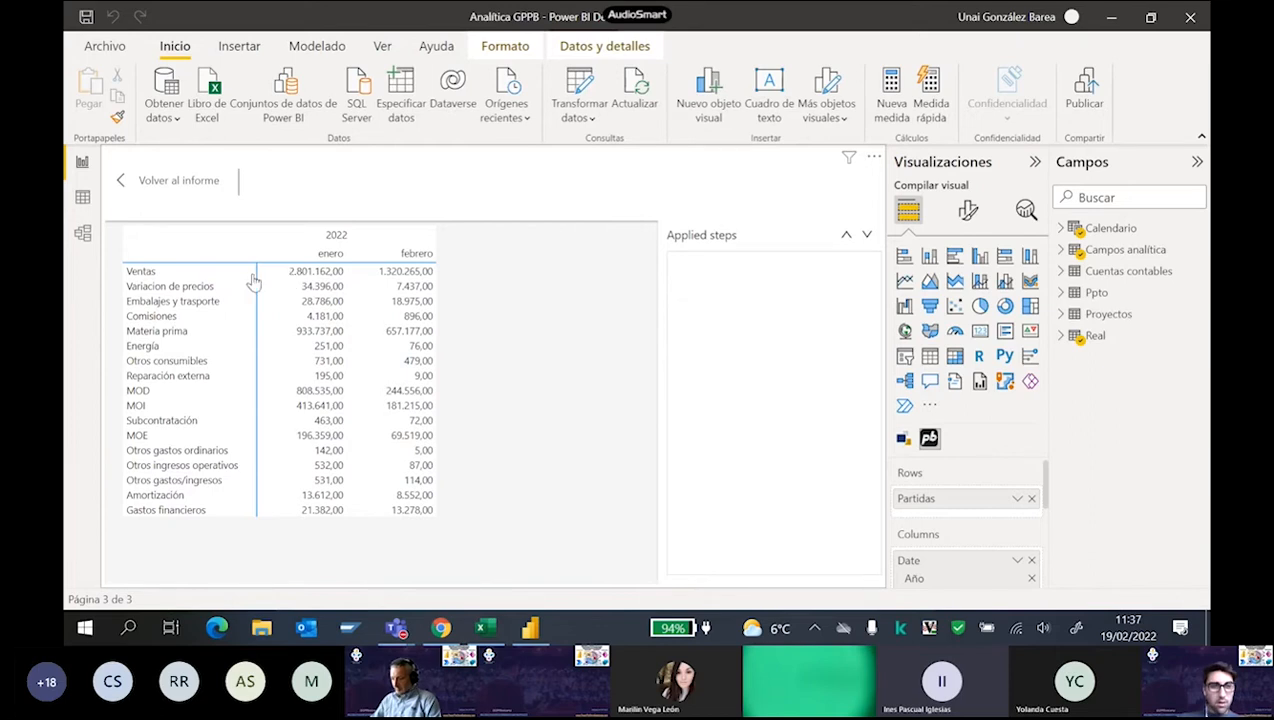
Examine the commands available for the Ventas, Variacion de precios and Embalajes y trasporte rows and for the enero column.
{"action": "right_click", "coordinate": [138, 273]}
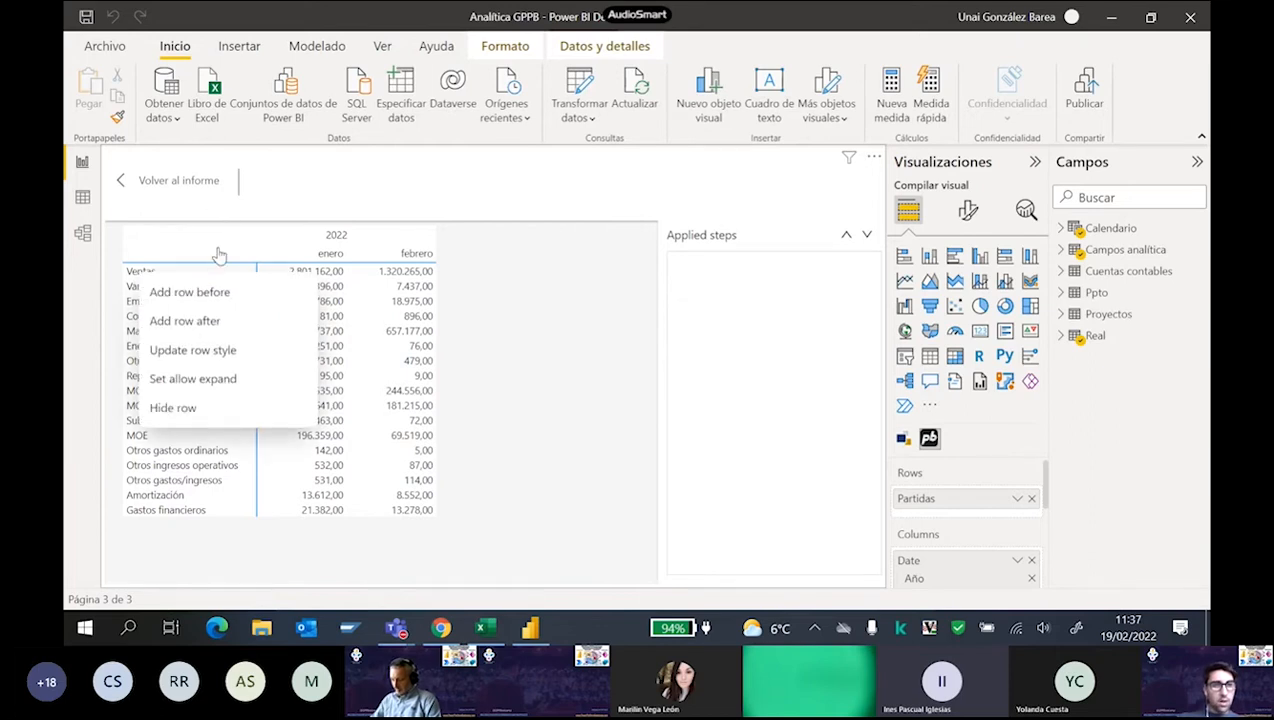
{"action": "left_click", "coordinate": [369, 184]}
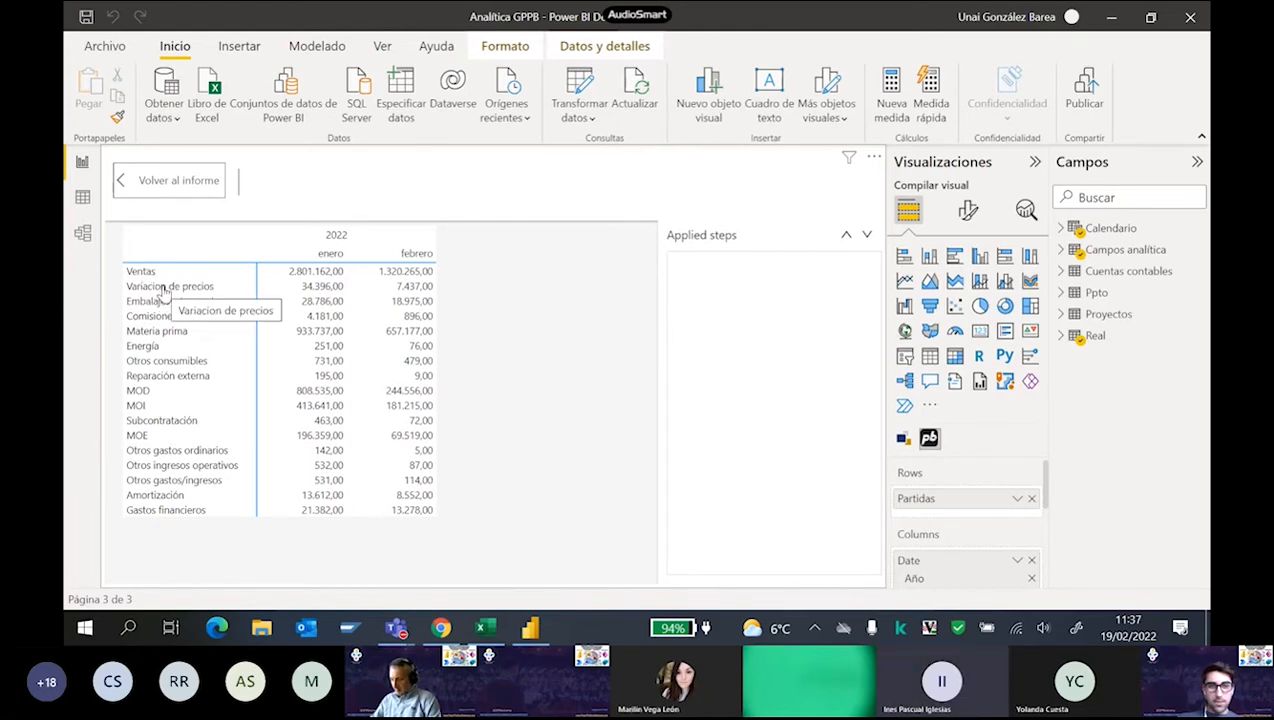
{"action": "right_click", "coordinate": [233, 292]}
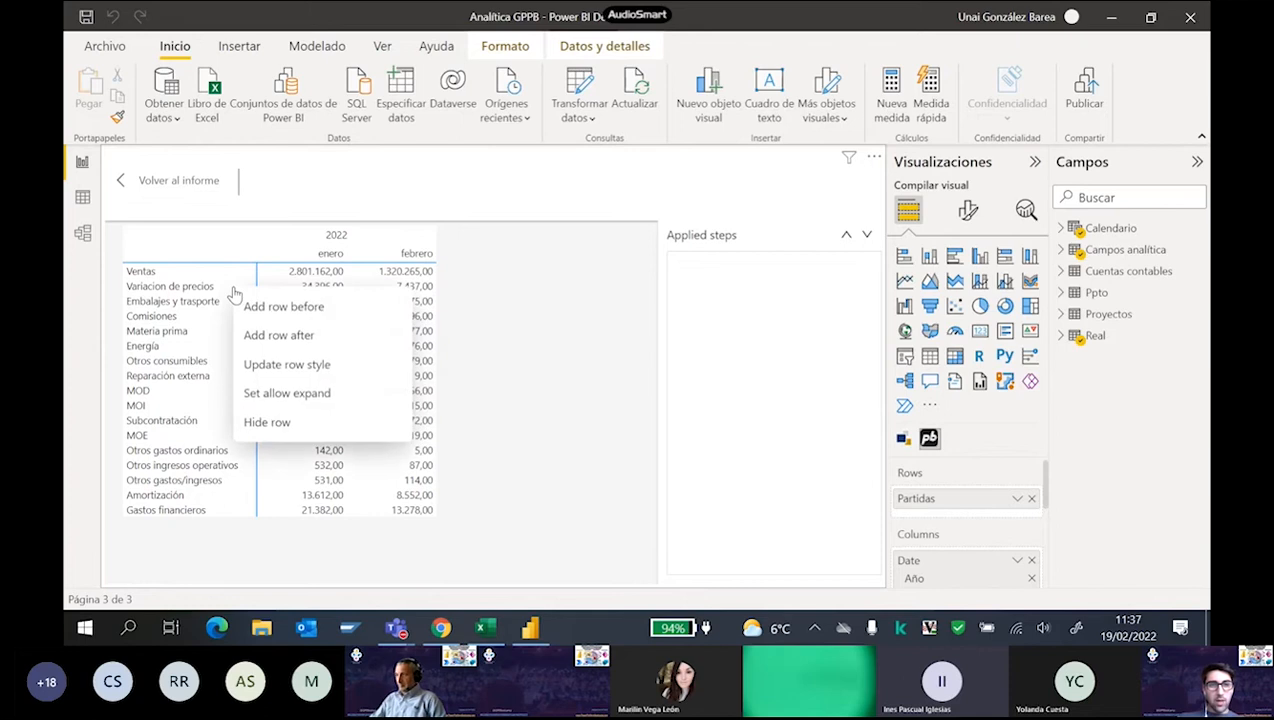
{"action": "left_click", "coordinate": [323, 216]}
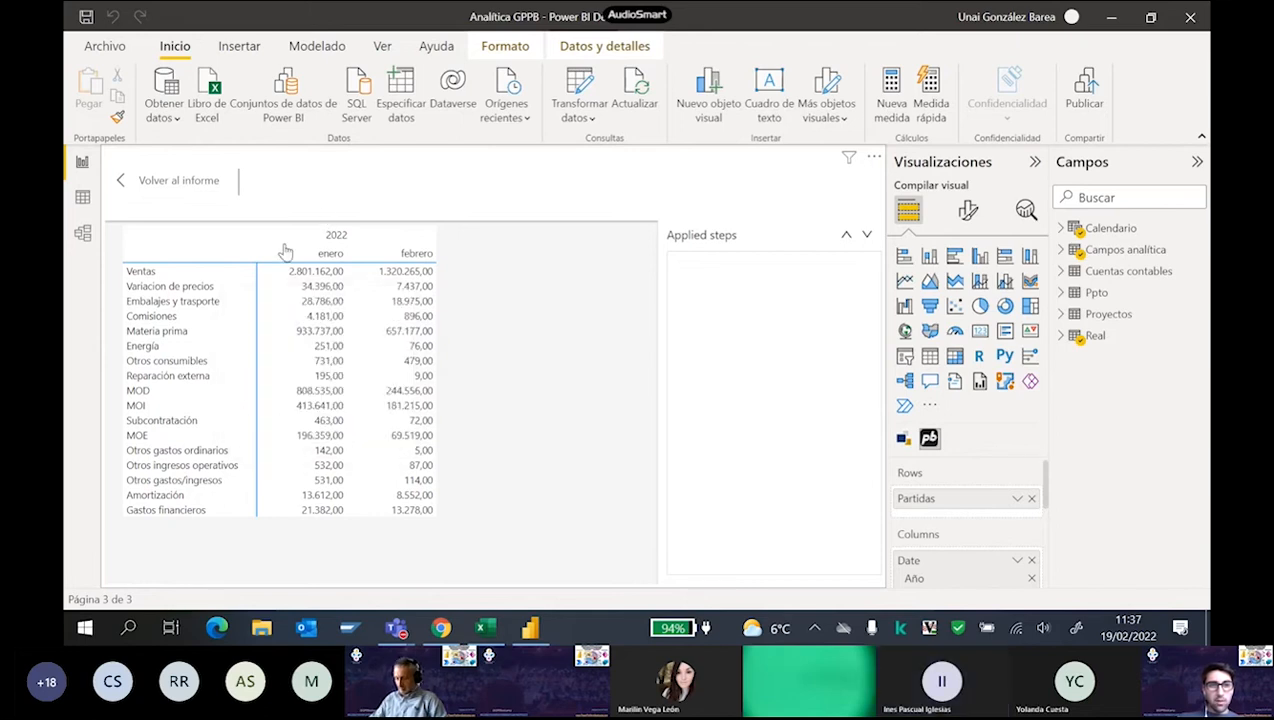
{"action": "right_click", "coordinate": [198, 292]}
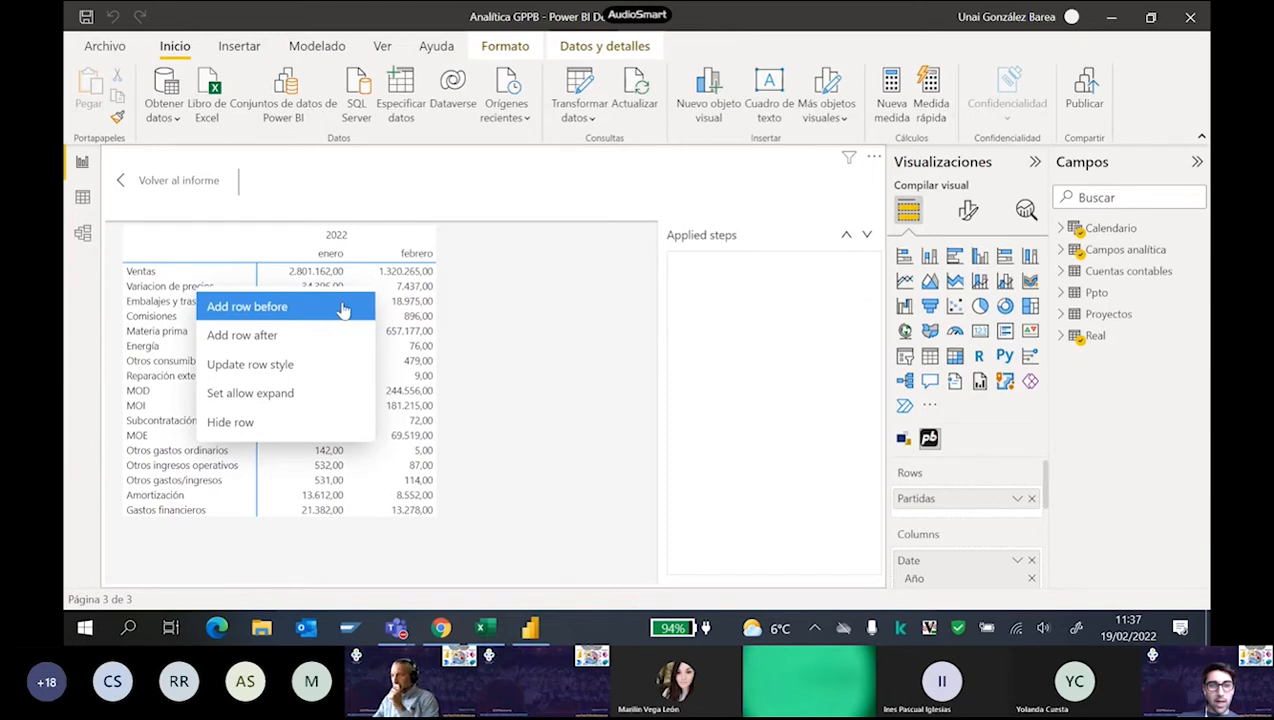
{"action": "right_click", "coordinate": [338, 257]}
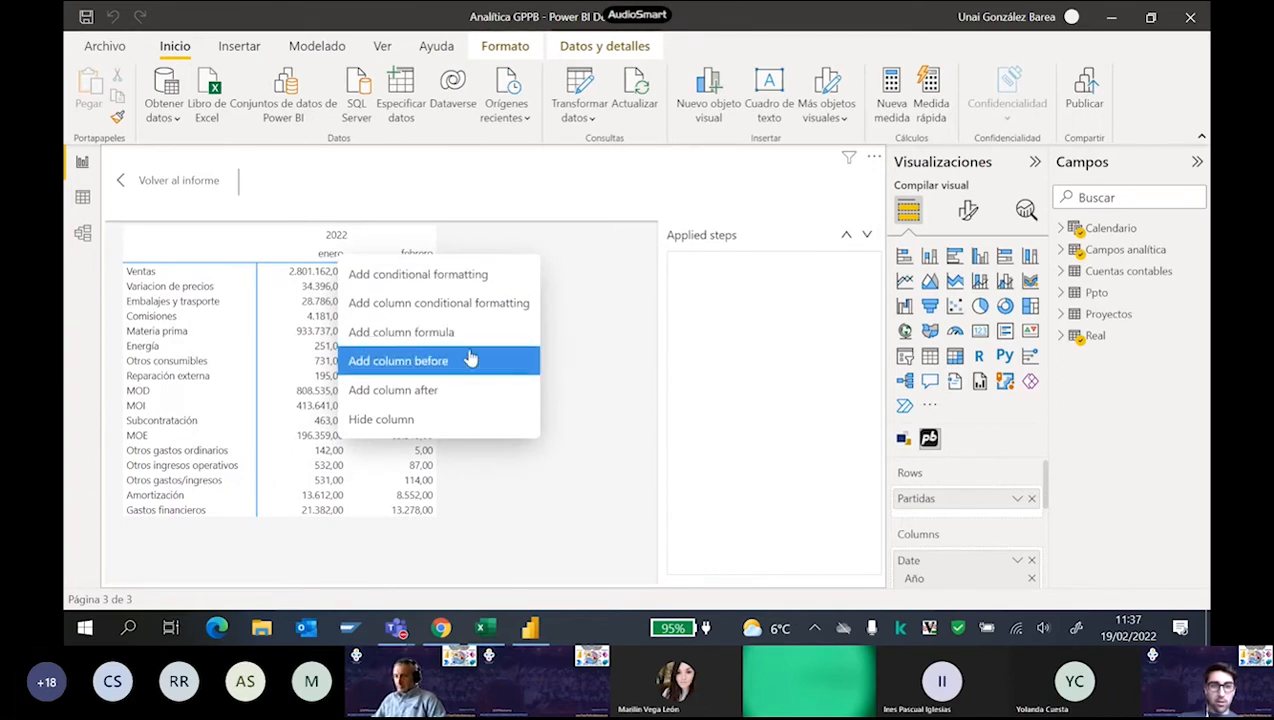
{"action": "right_click", "coordinate": [189, 307]}
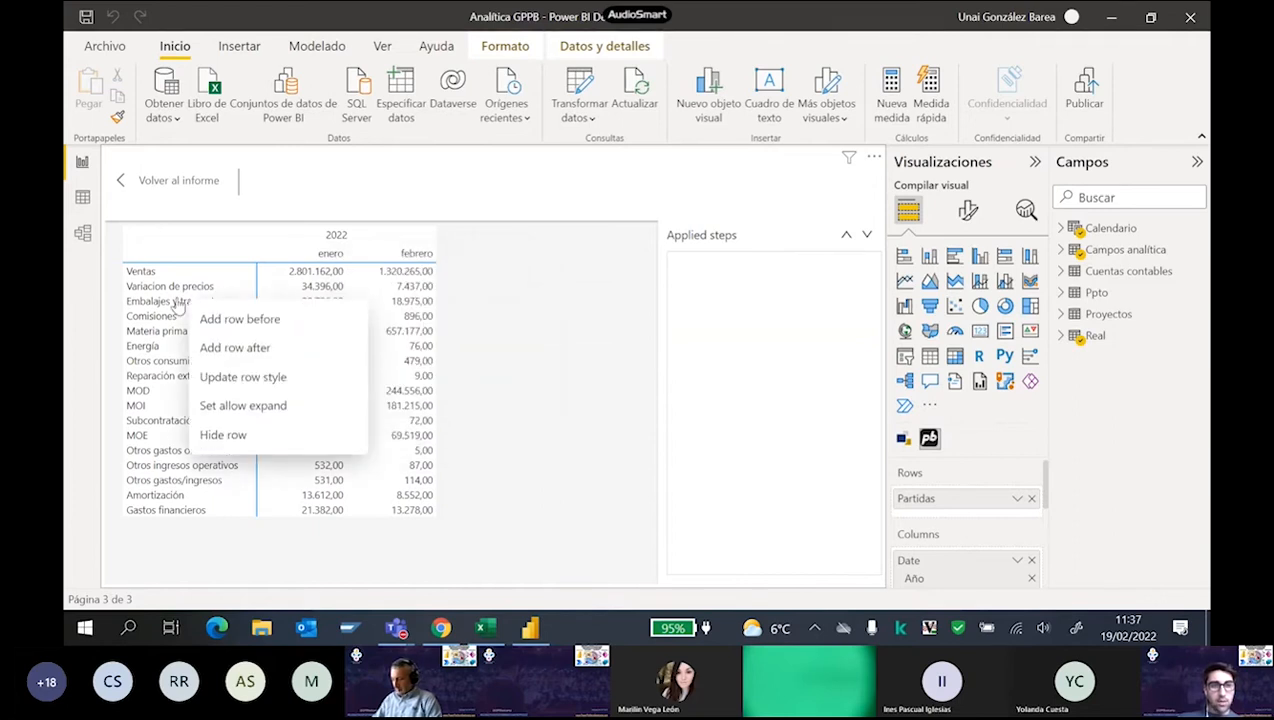
Add a row before Variacion de precios, try the title INGRESOS for it, and clear that title.
{"action": "right_click", "coordinate": [173, 288]}
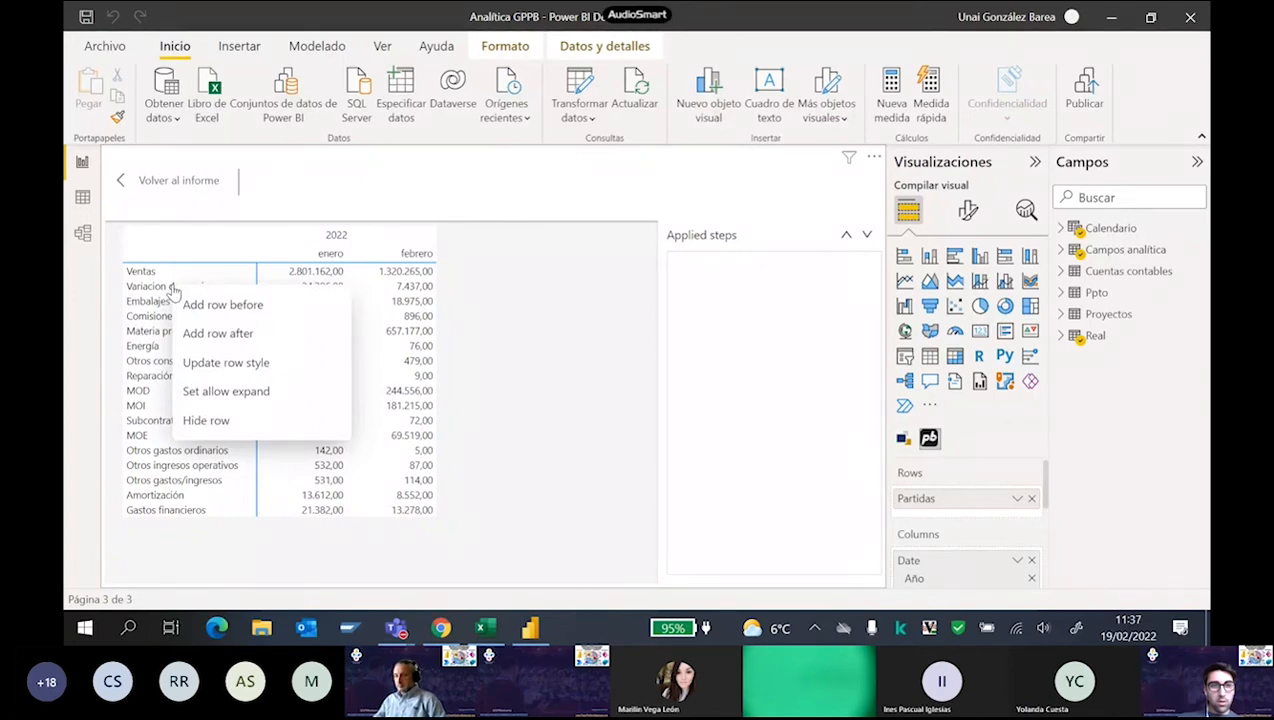
{"action": "left_click", "coordinate": [277, 306]}
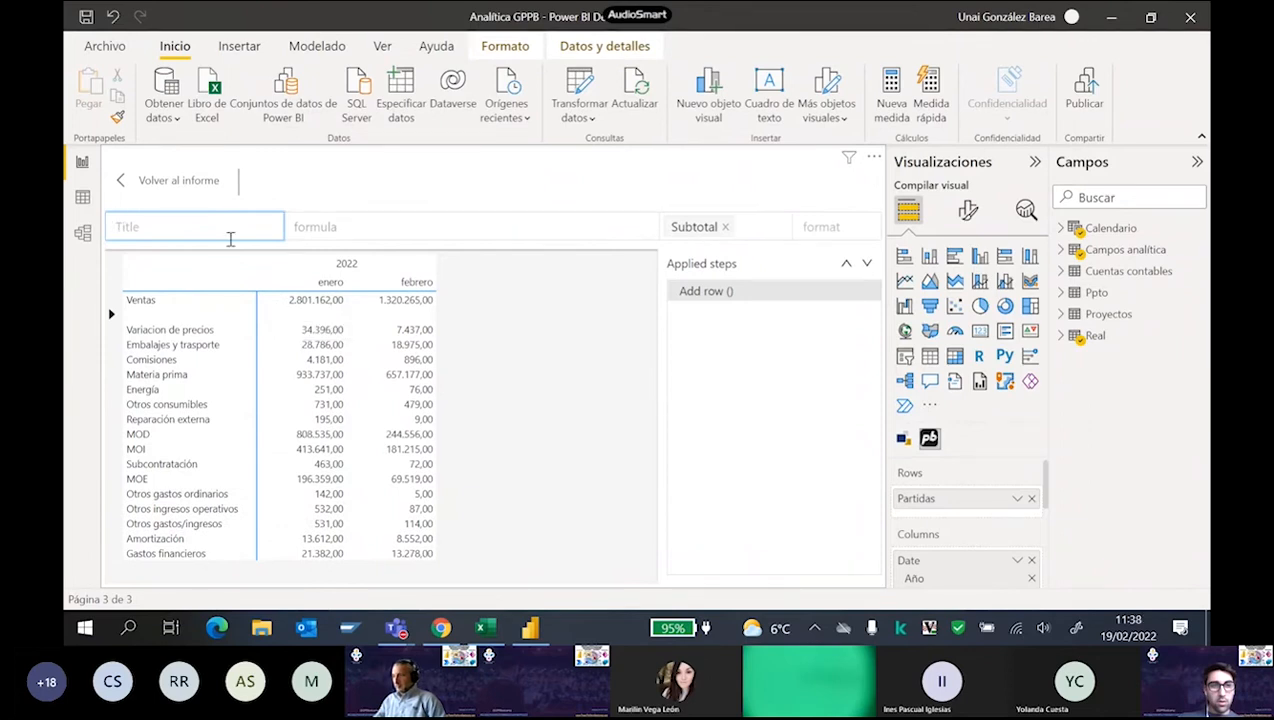
{"action": "type", "text": "INGRESOS"}
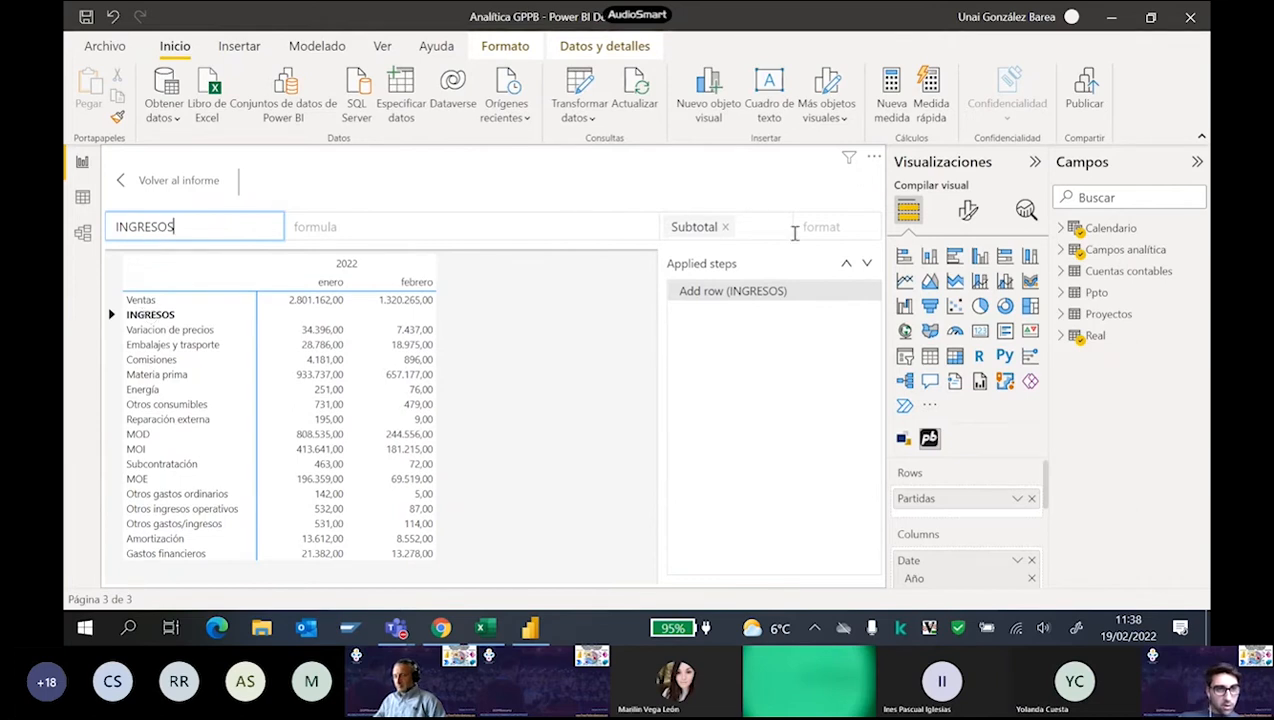
{"action": "left_click_drag", "start_coordinate": [206, 233], "coordinate": [66, 215]}
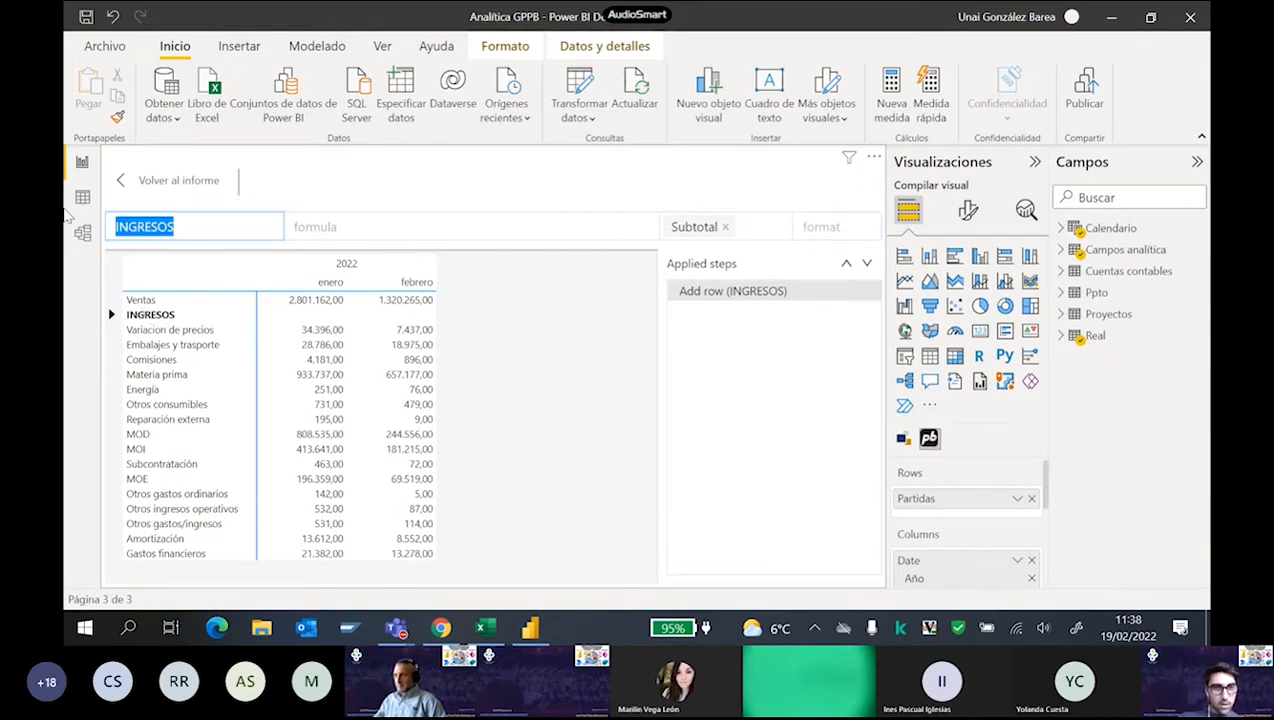
{"action": "key", "text": "BackSpace"}
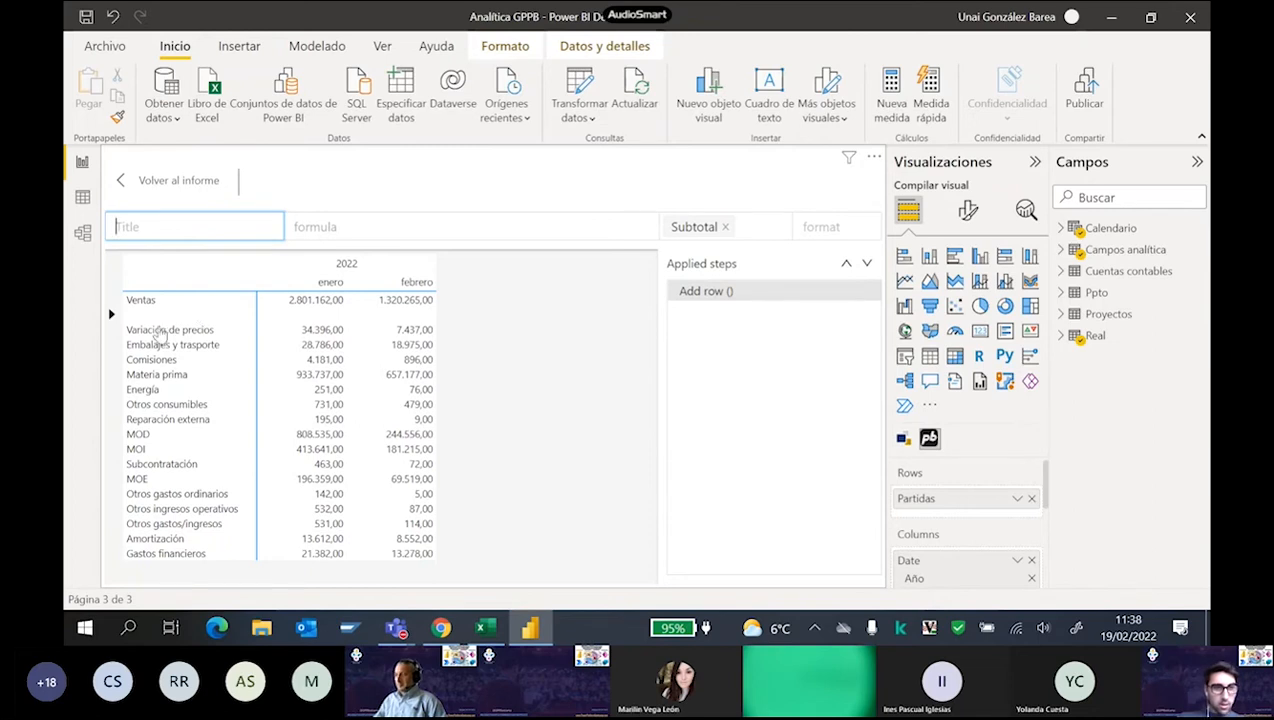
Add a row after Variacion de precios and delete the untitled row between Ventas and Variacion de precios.
{"action": "right_click", "coordinate": [159, 338]}
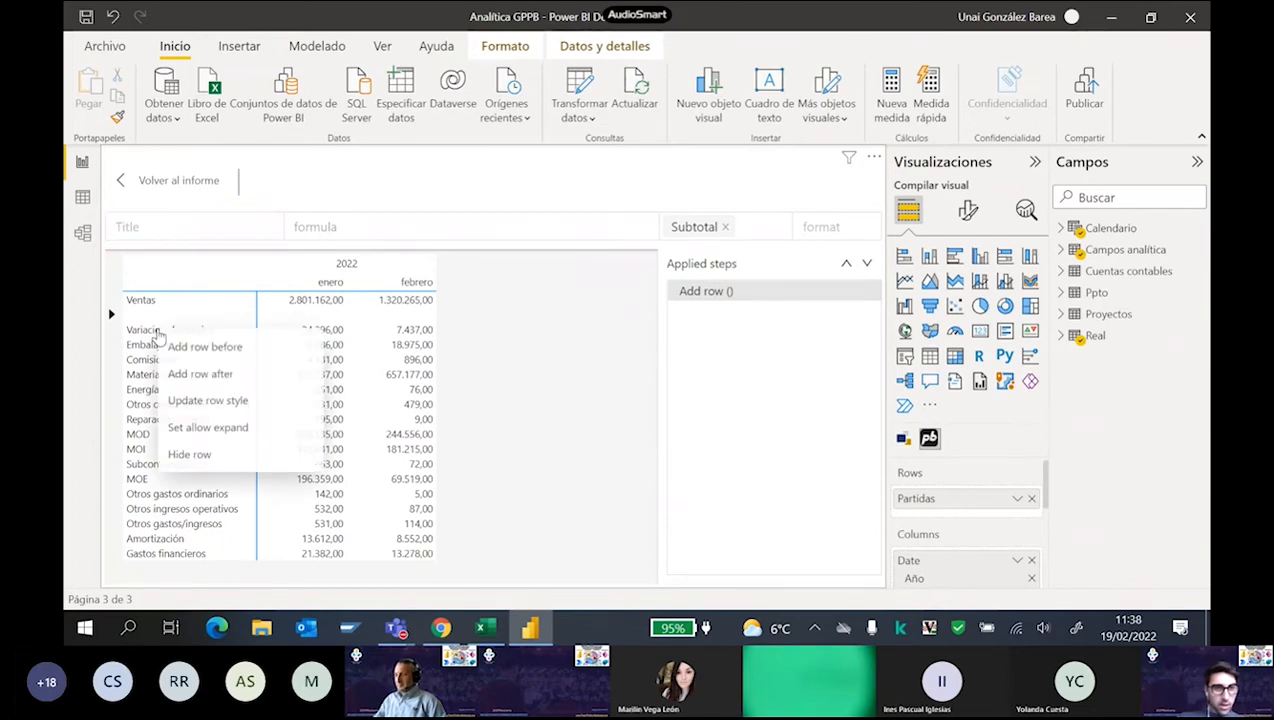
{"action": "left_click", "coordinate": [229, 379]}
{"action": "right_click", "coordinate": [160, 318]}
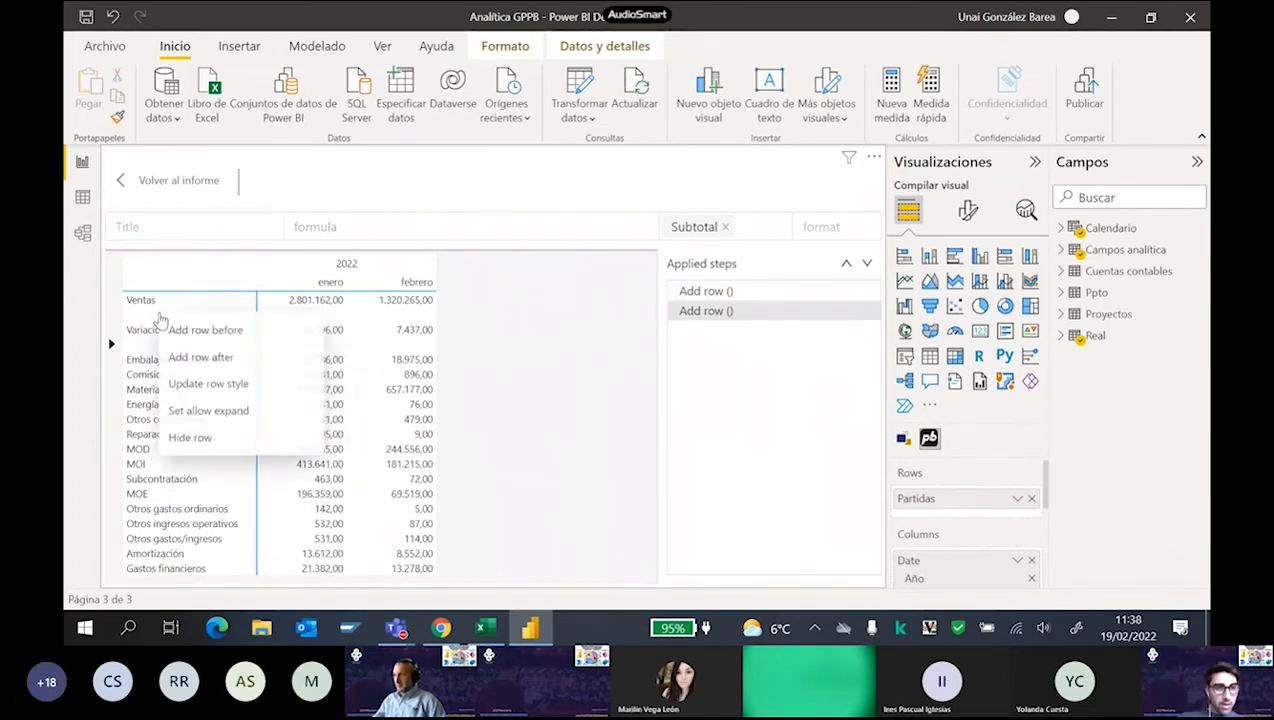
{"action": "left_click", "coordinate": [833, 300]}
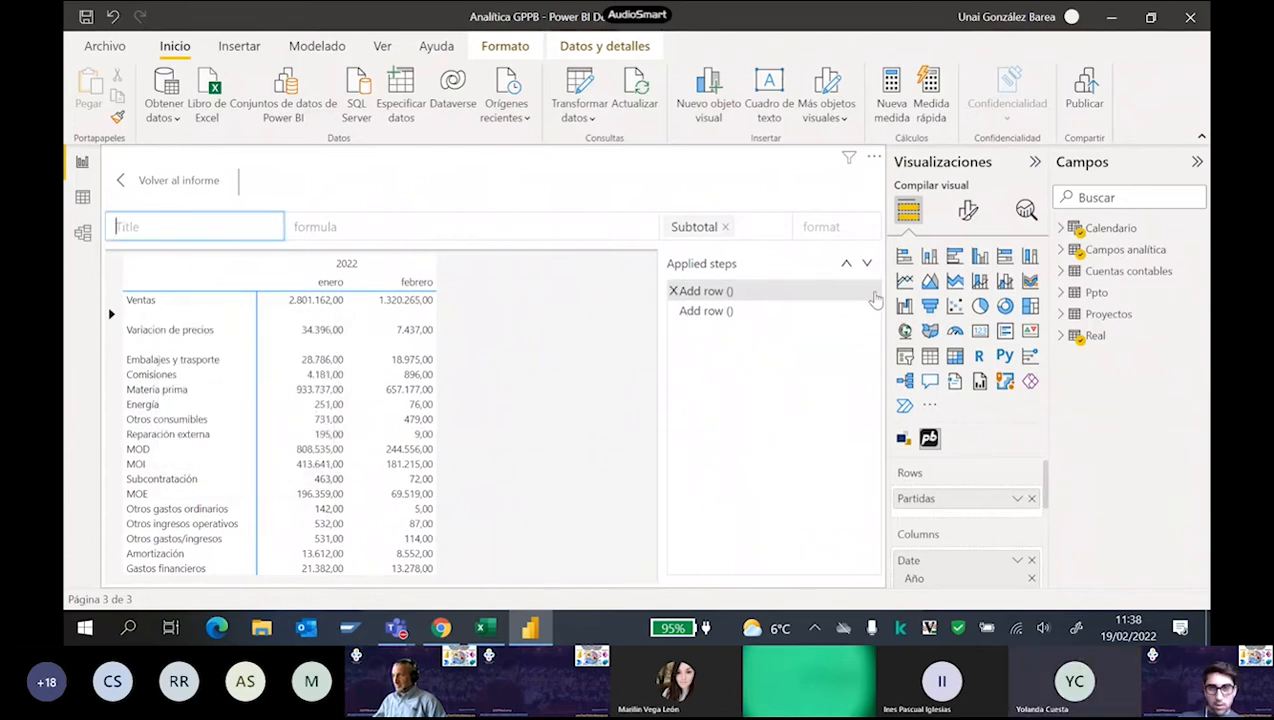
{"action": "left_click", "coordinate": [673, 291]}
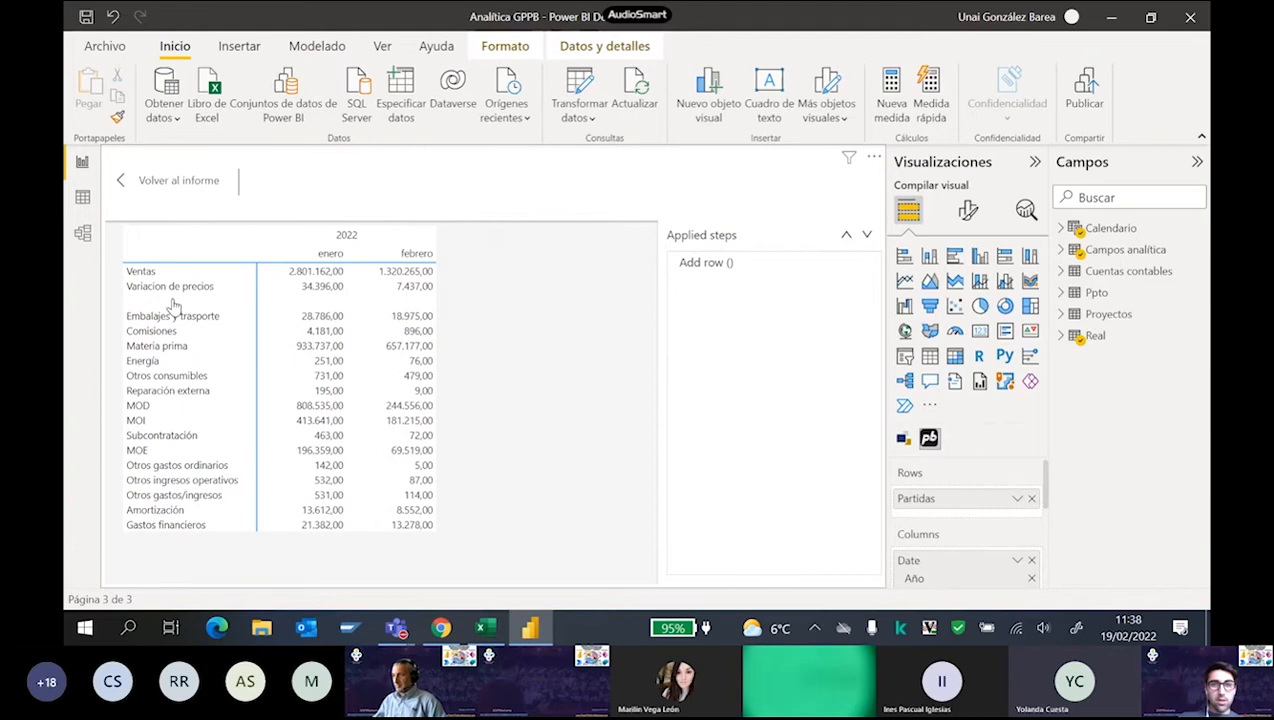
Title the new row INGRESOS and give it the formula Ventas + Variacion de precios.
{"action": "left_click", "coordinate": [708, 265]}
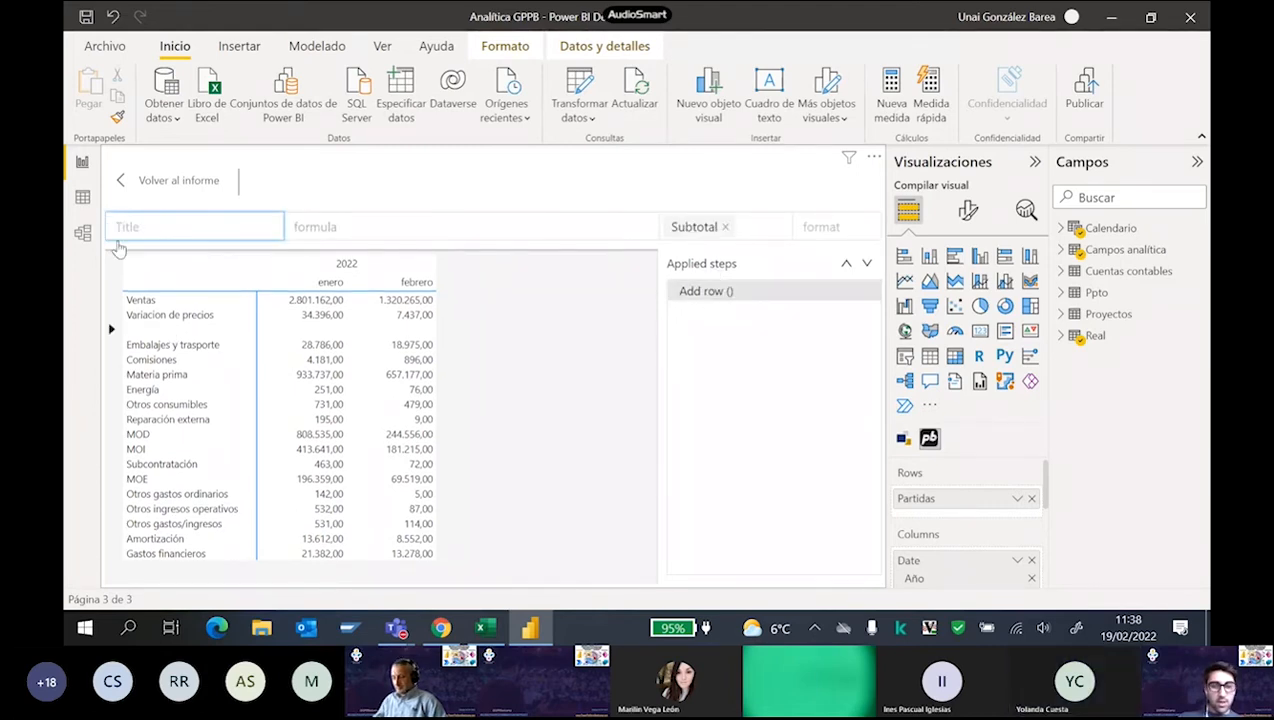
{"action": "type", "text": "INGRESOS"}
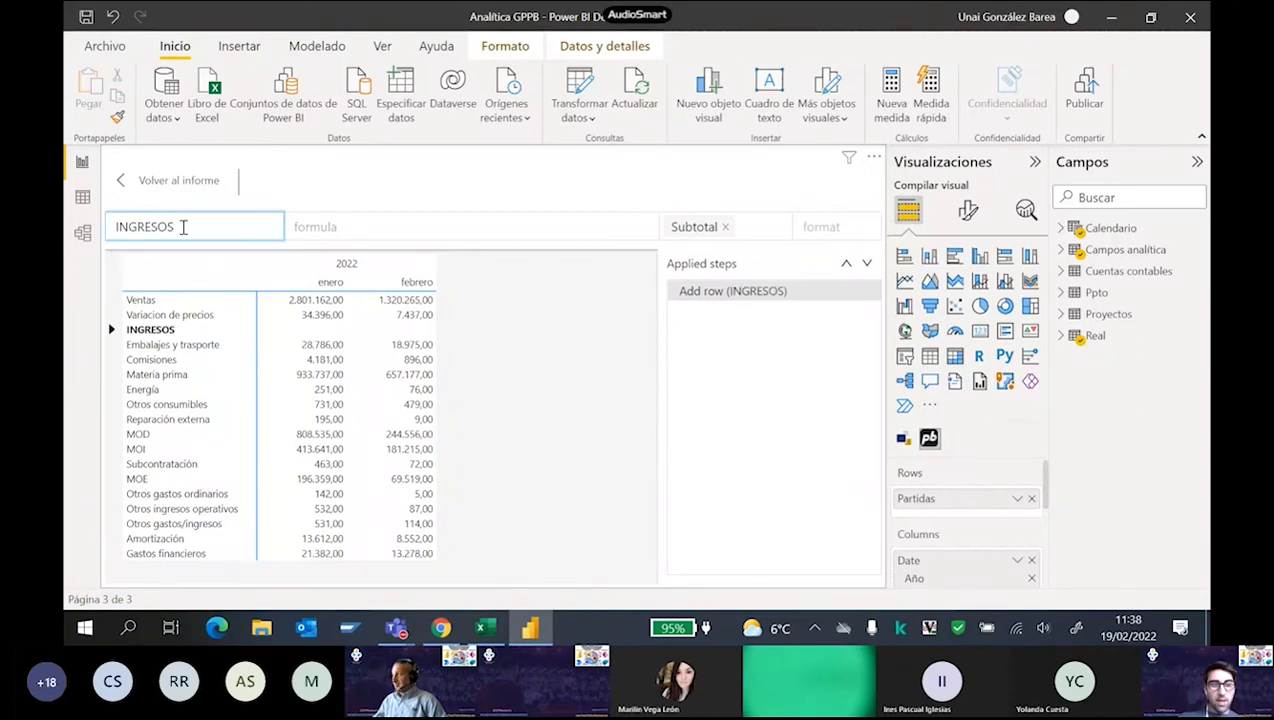
{"action": "left_click", "coordinate": [393, 236]}
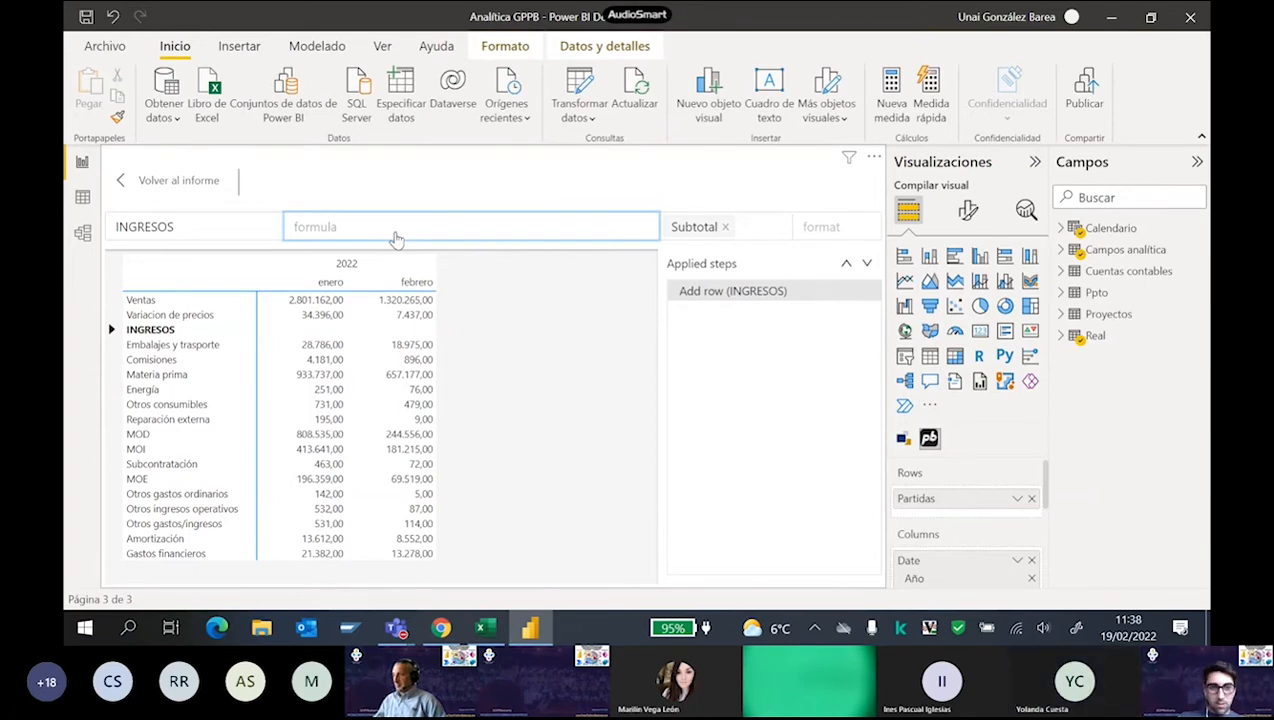
{"action": "left_click", "coordinate": [140, 302]}
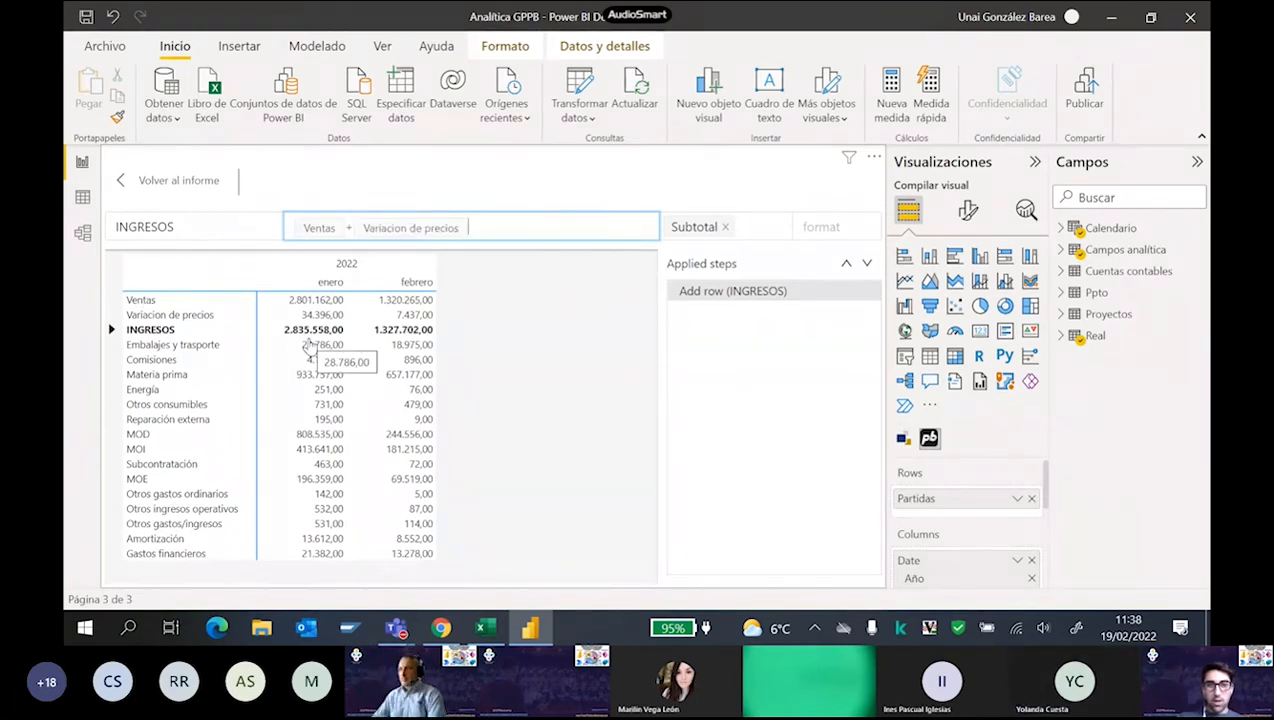
Replace the INGRESOS row's Subtotal style with Total and apply the number format #,0.
{"action": "left_click", "coordinate": [725, 228]}
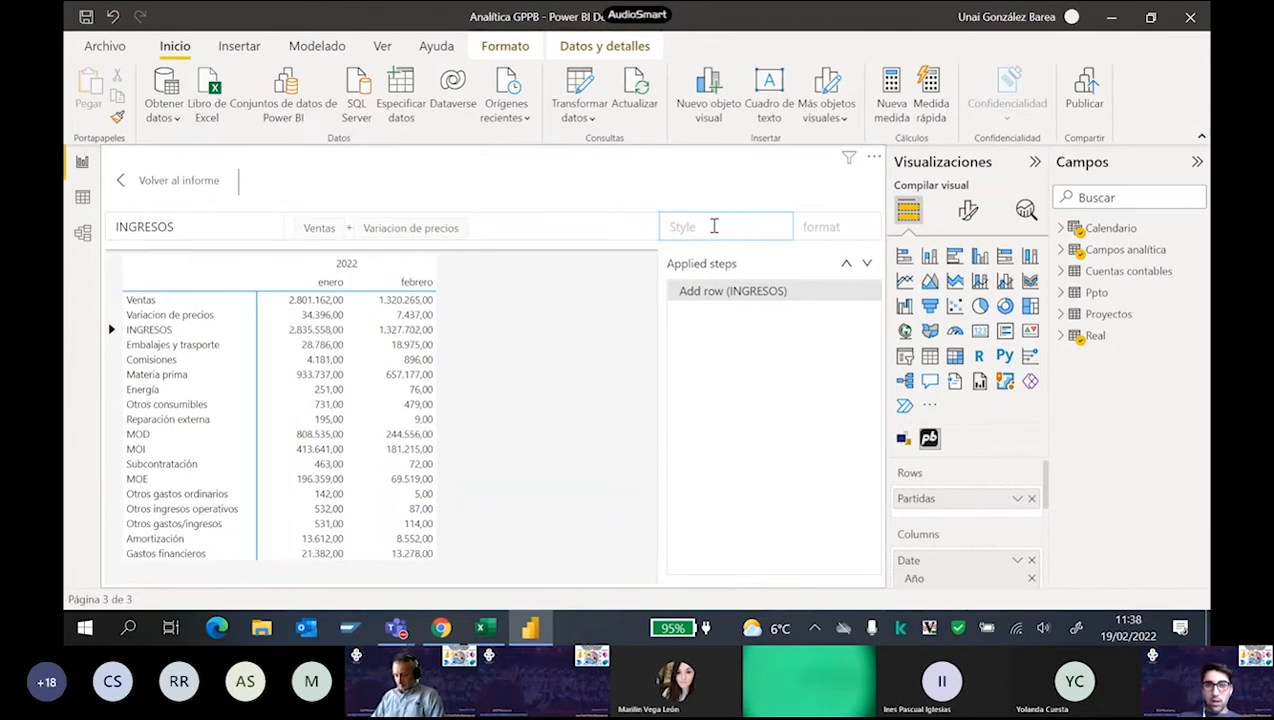
{"action": "left_click", "coordinate": [714, 227]}
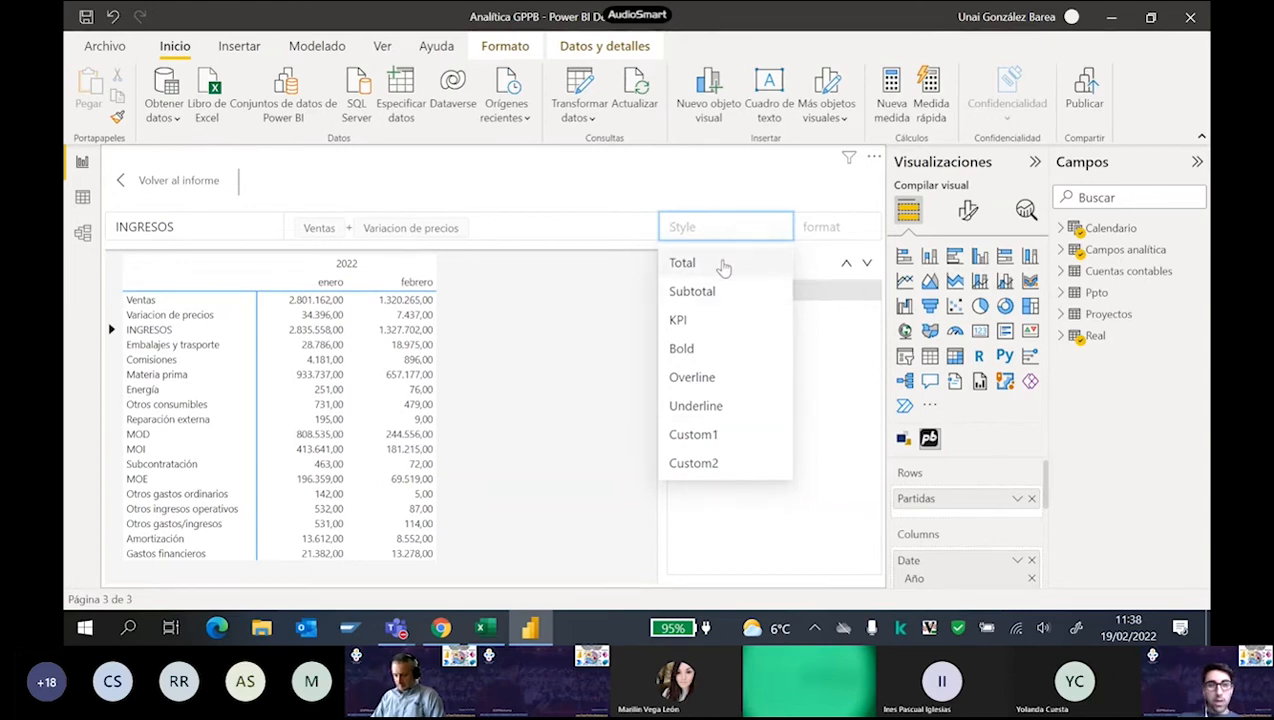
{"action": "left_click", "coordinate": [716, 266]}
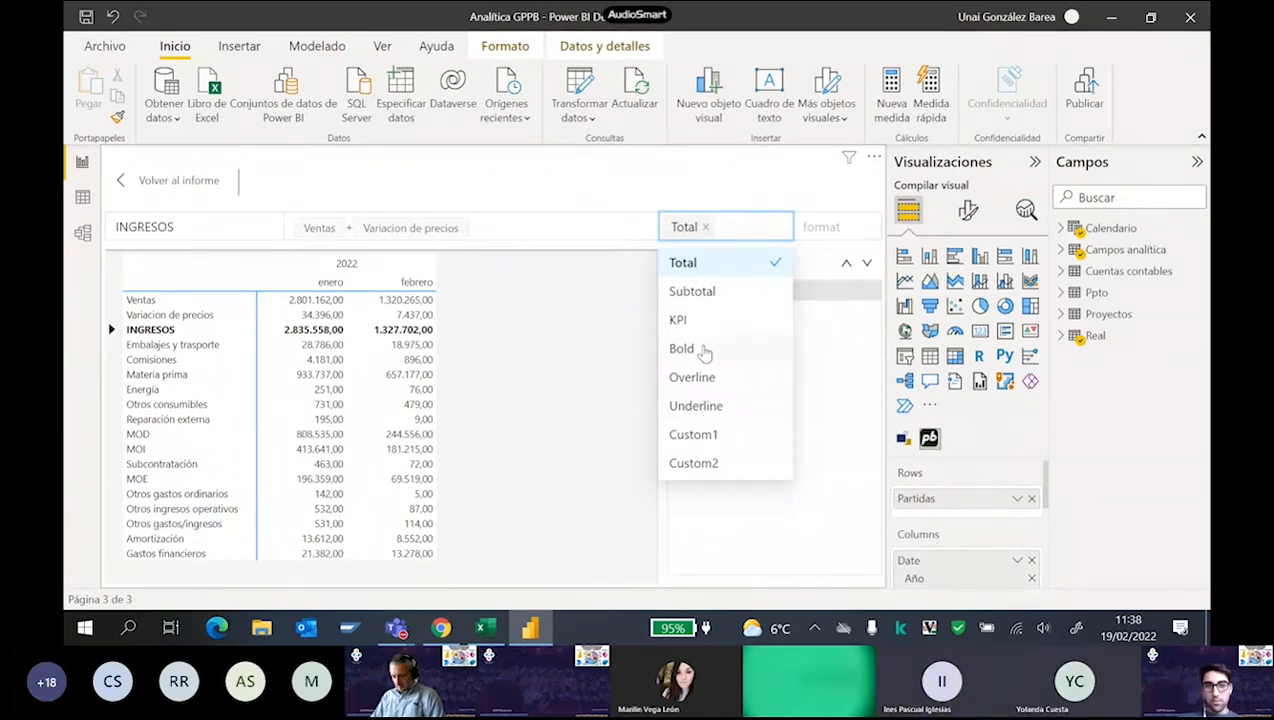
{"action": "left_click", "coordinate": [854, 226]}
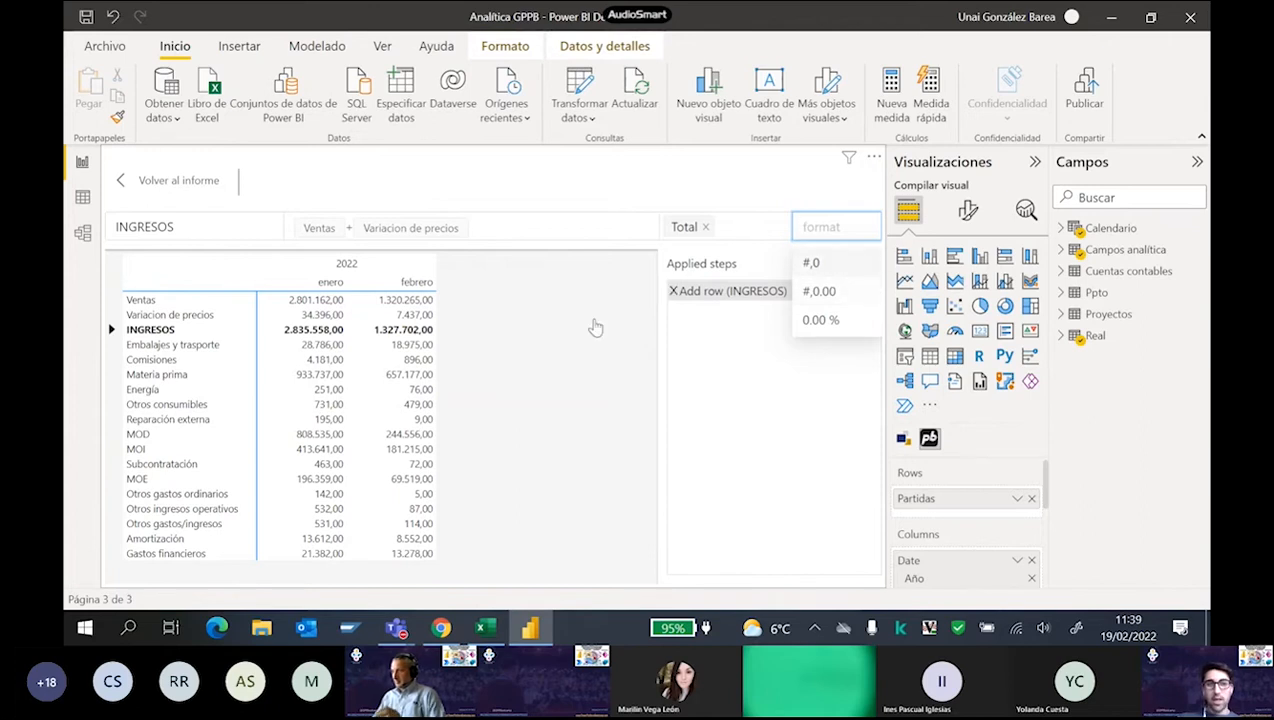
{"action": "left_click", "coordinate": [811, 263]}
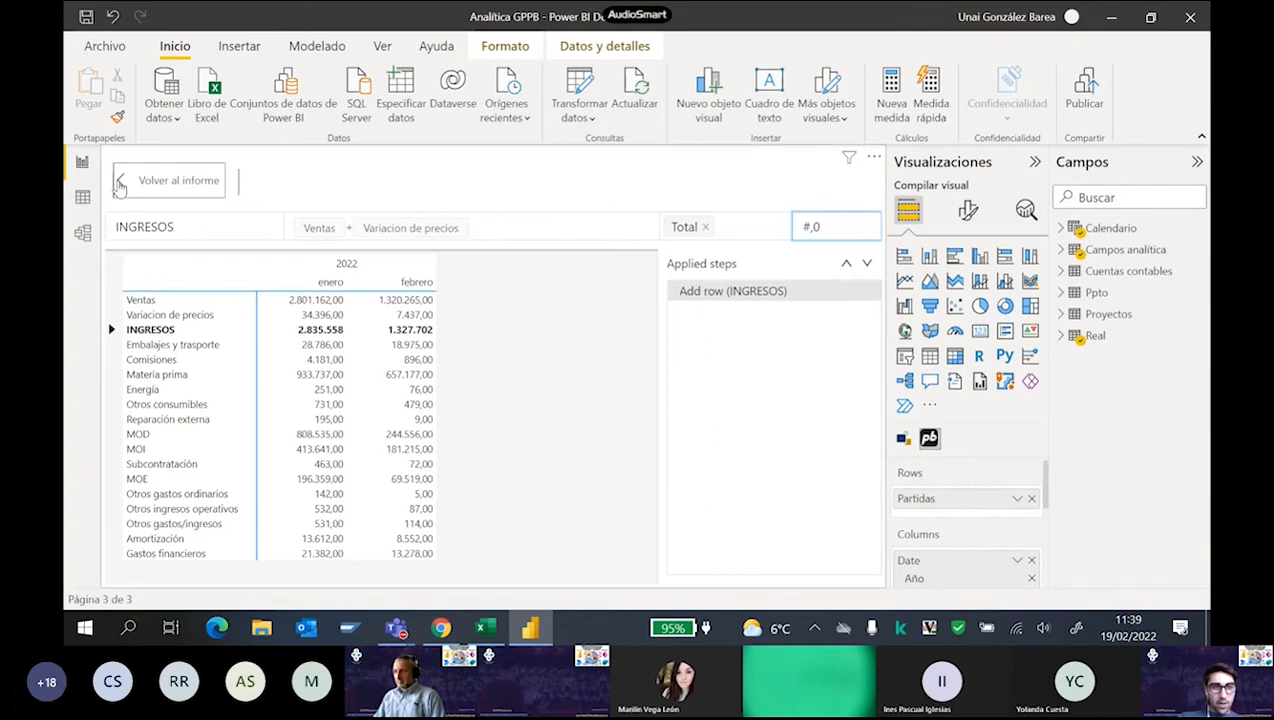
Return to the Caso práctico report page and enlarge the matrix across the page width.
{"action": "left_click", "coordinate": [170, 180]}
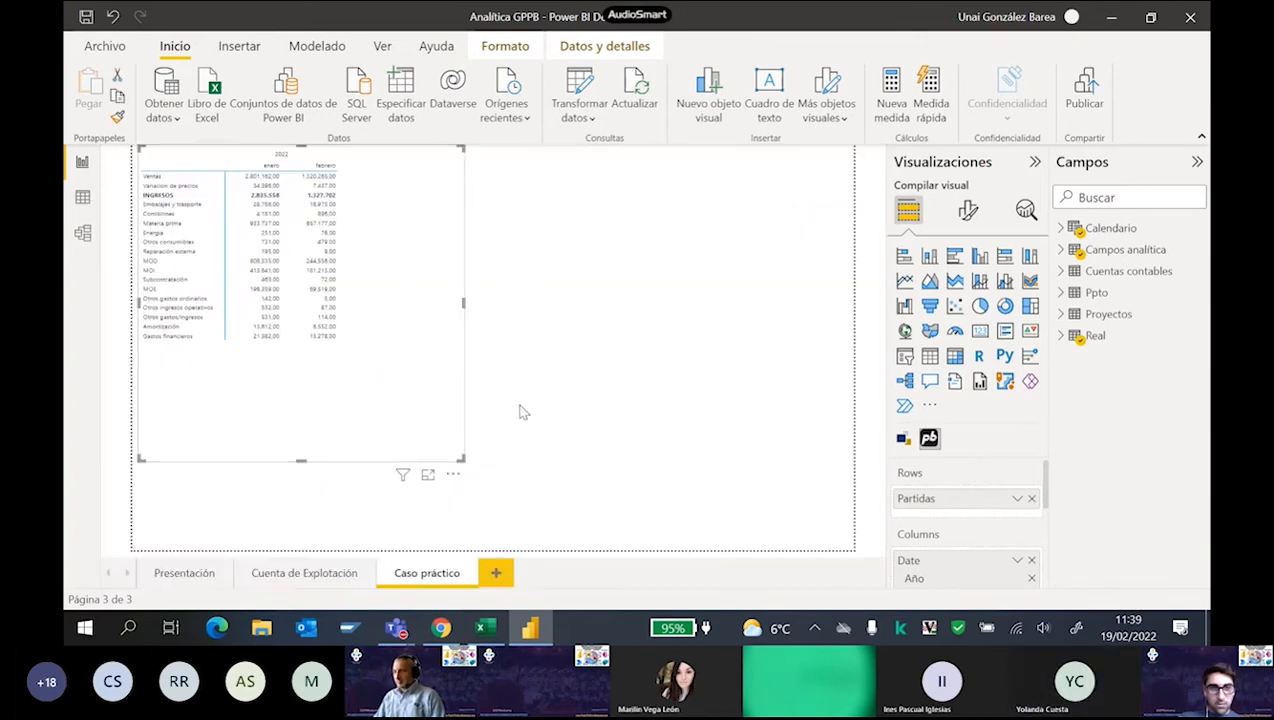
{"action": "left_click", "coordinate": [967, 210]}
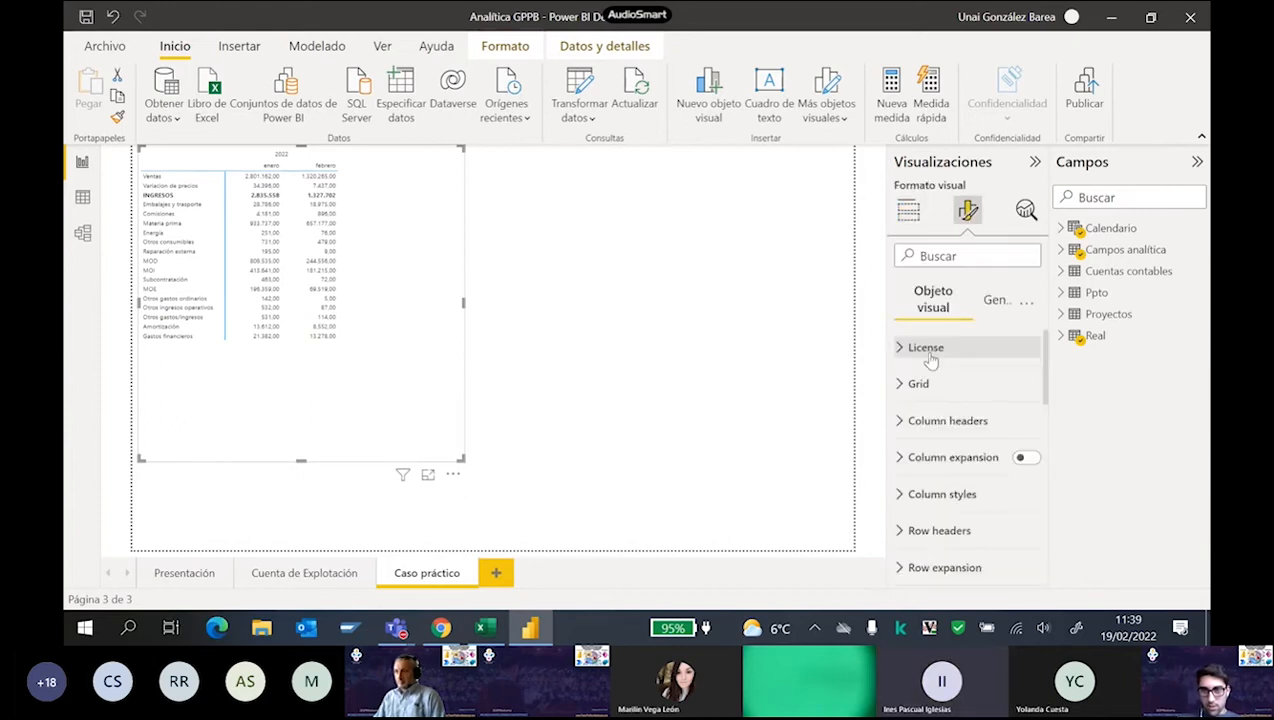
{"action": "left_click", "coordinate": [996, 302]}
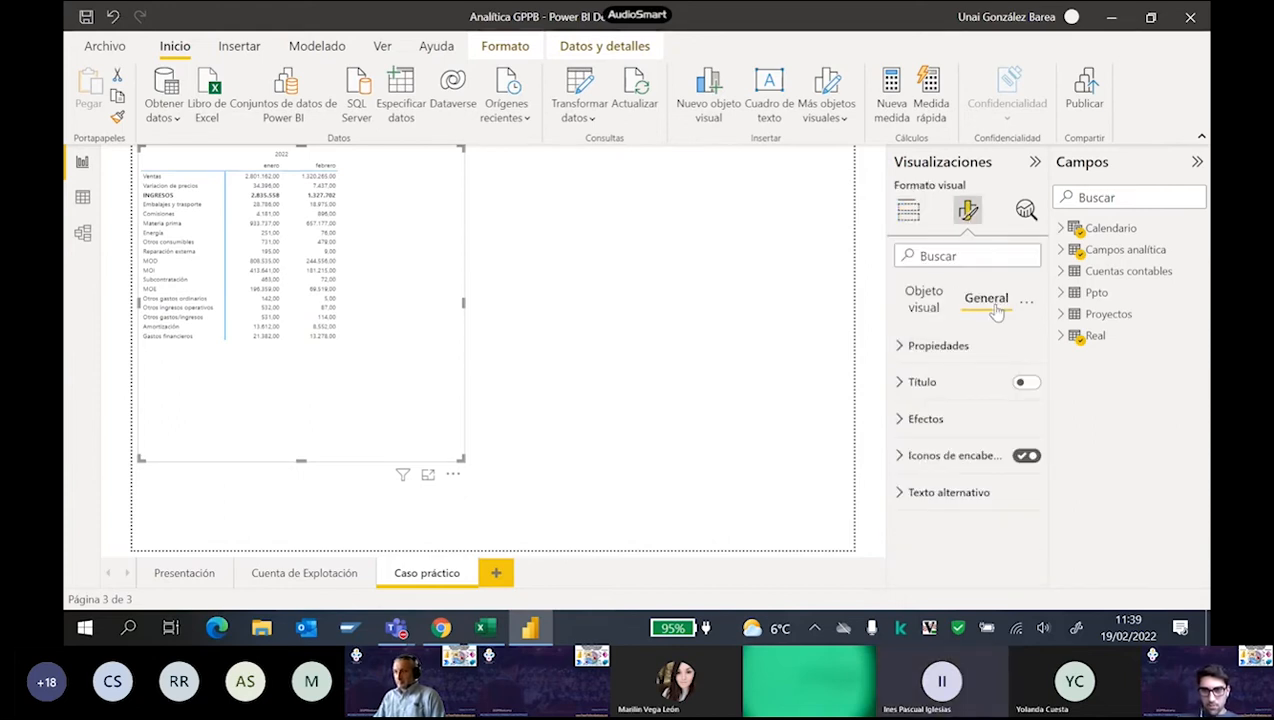
{"action": "left_click", "coordinate": [916, 302]}
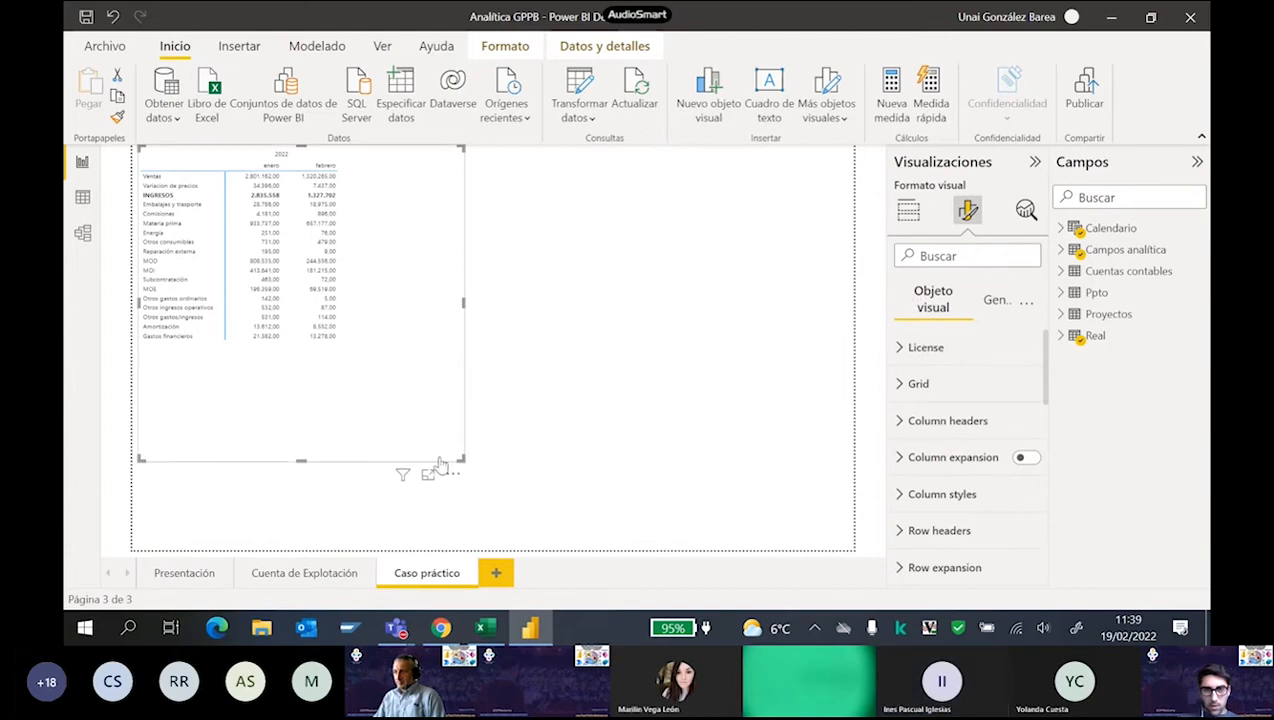
{"action": "left_click_drag", "start_coordinate": [460, 460], "coordinate": [731, 550]}
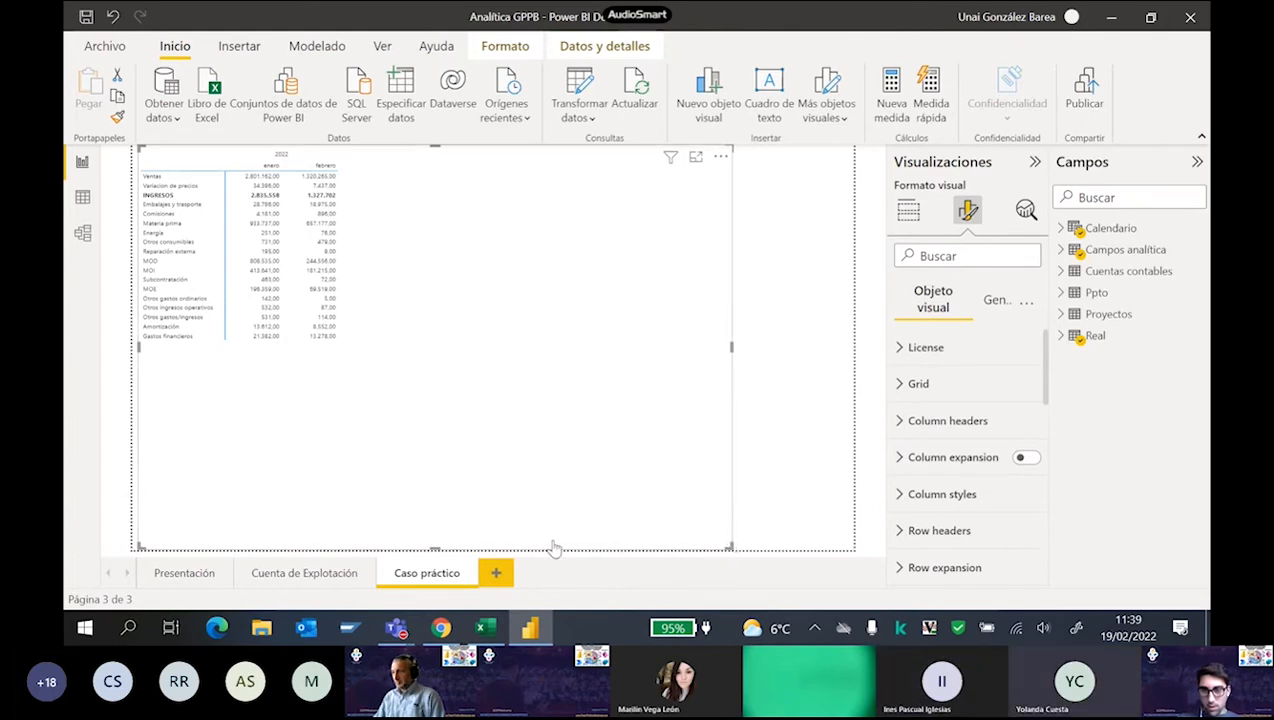
Set the text size of the matrix's column headers to 12 pt.
{"action": "left_click", "coordinate": [947, 540]}
{"action": "scroll", "coordinate": [950, 460], "scroll_direction": "down", "scroll_amount": 1}
{"action": "scroll", "coordinate": [950, 460], "scroll_direction": "up", "scroll_amount": 1}
{"action": "scroll", "coordinate": [948, 460], "scroll_direction": "down", "scroll_amount": 2}
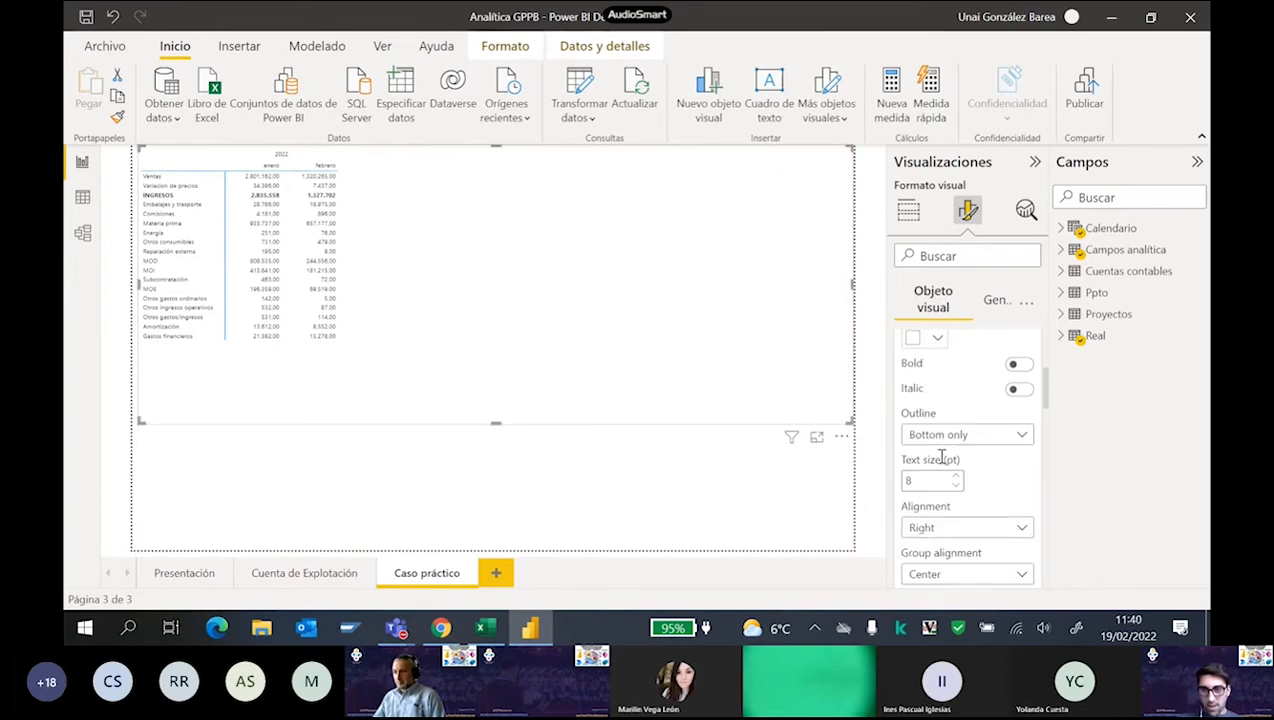
{"action": "double_click", "coordinate": [924, 480]}
{"action": "type", "text": "12"}
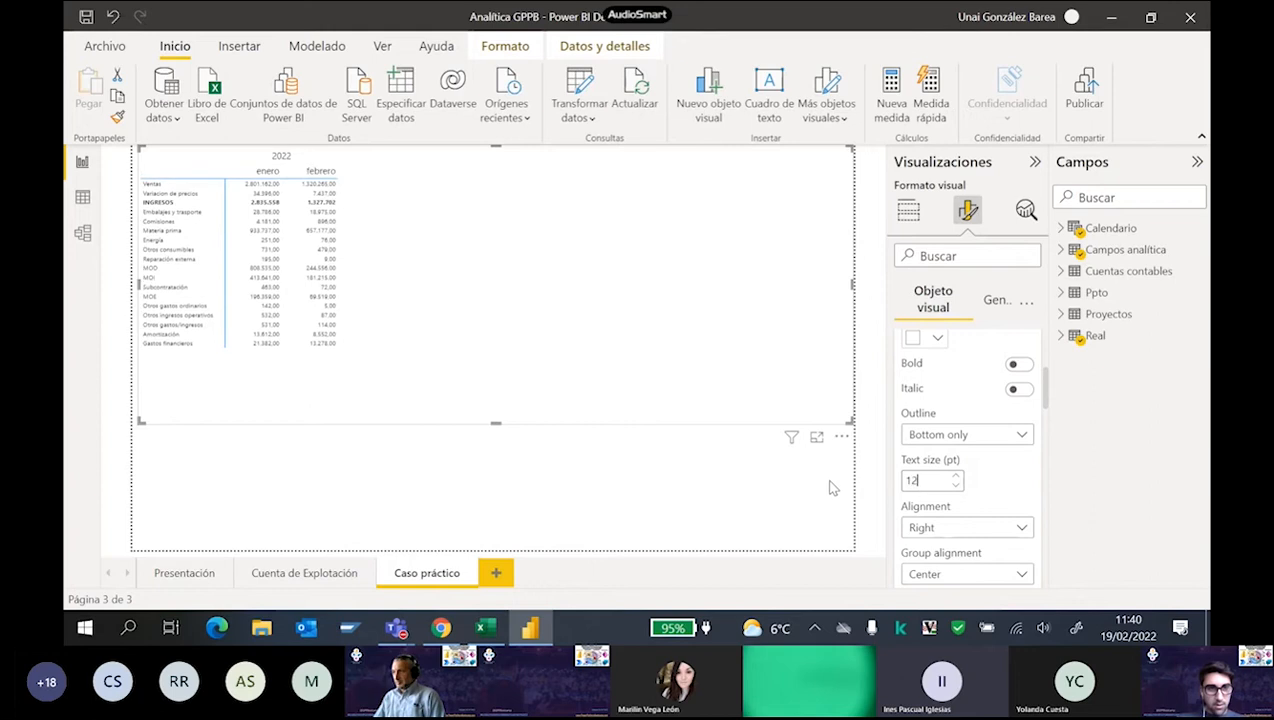
{"action": "scroll", "coordinate": [928, 455], "scroll_direction": "up", "scroll_amount": 4}
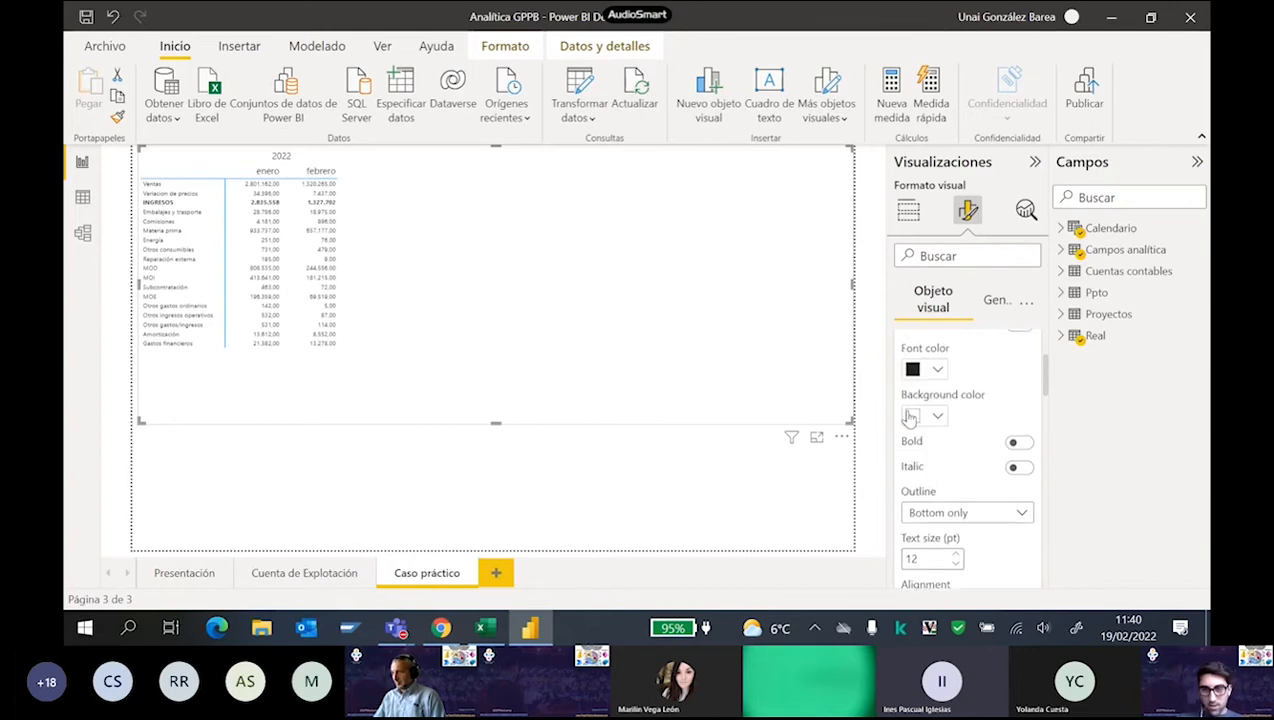
{"action": "left_click", "coordinate": [922, 382]}
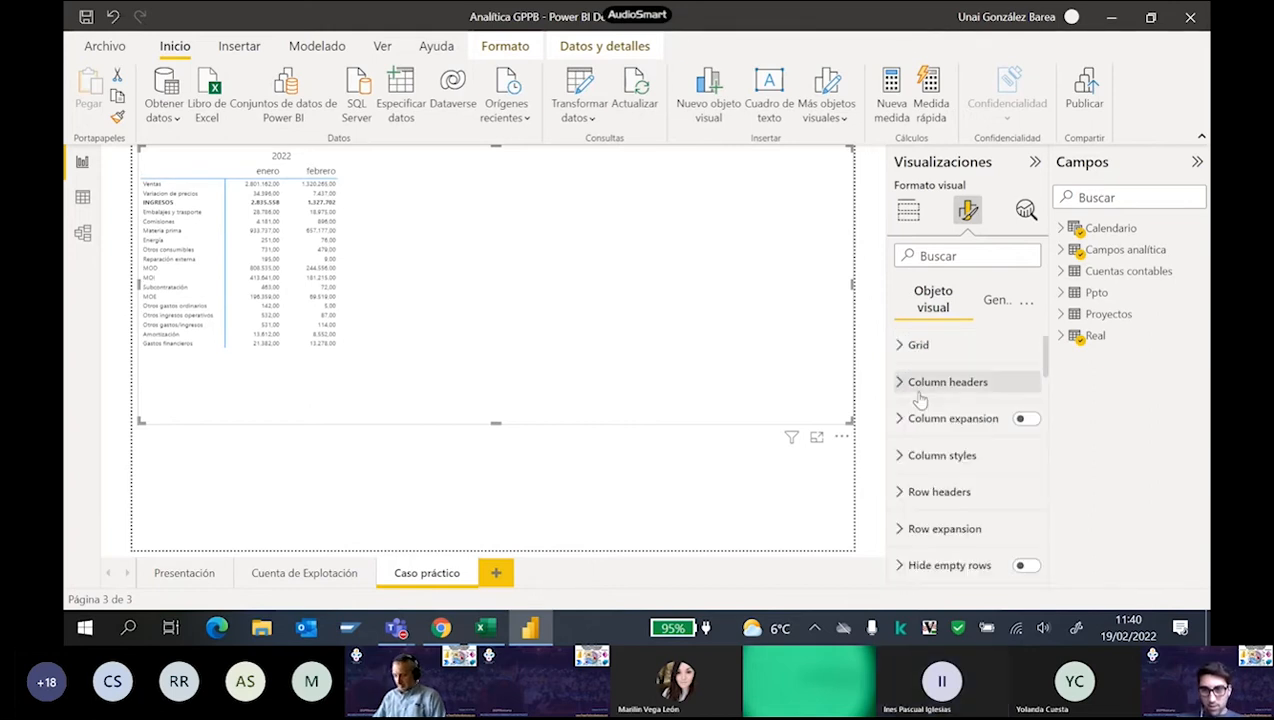
Set the text size of the matrix's row headers to 12 pt.
{"action": "left_click", "coordinate": [929, 499]}
{"action": "scroll", "coordinate": [940, 502], "scroll_direction": "down", "scroll_amount": 5}
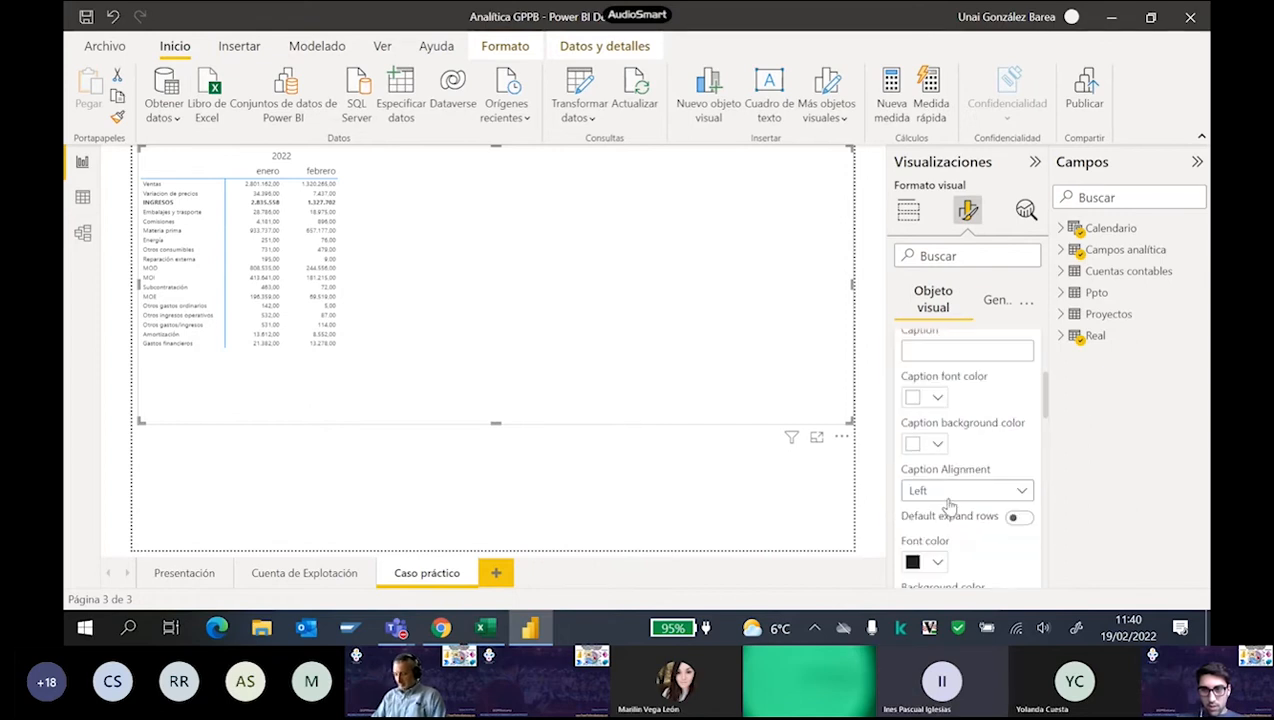
{"action": "scroll", "coordinate": [948, 502], "scroll_direction": "down", "scroll_amount": 3}
{"action": "double_click", "coordinate": [914, 545]}
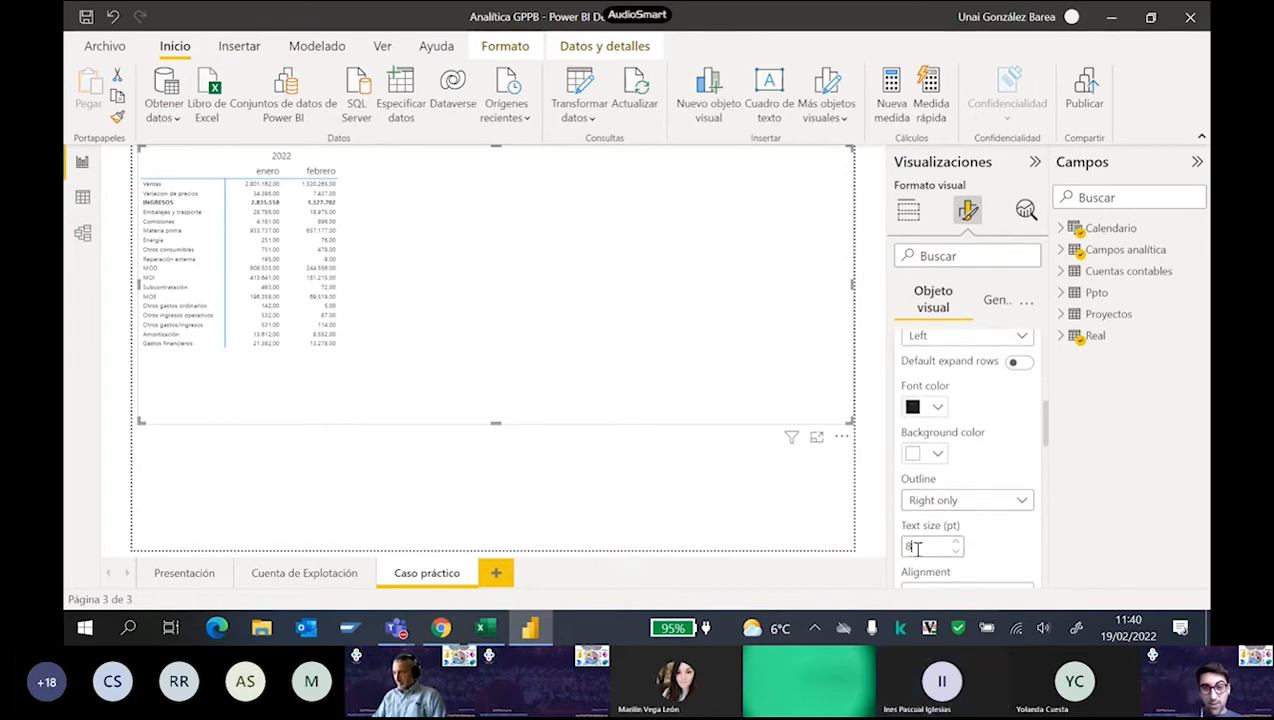
{"action": "type", "text": "12"}
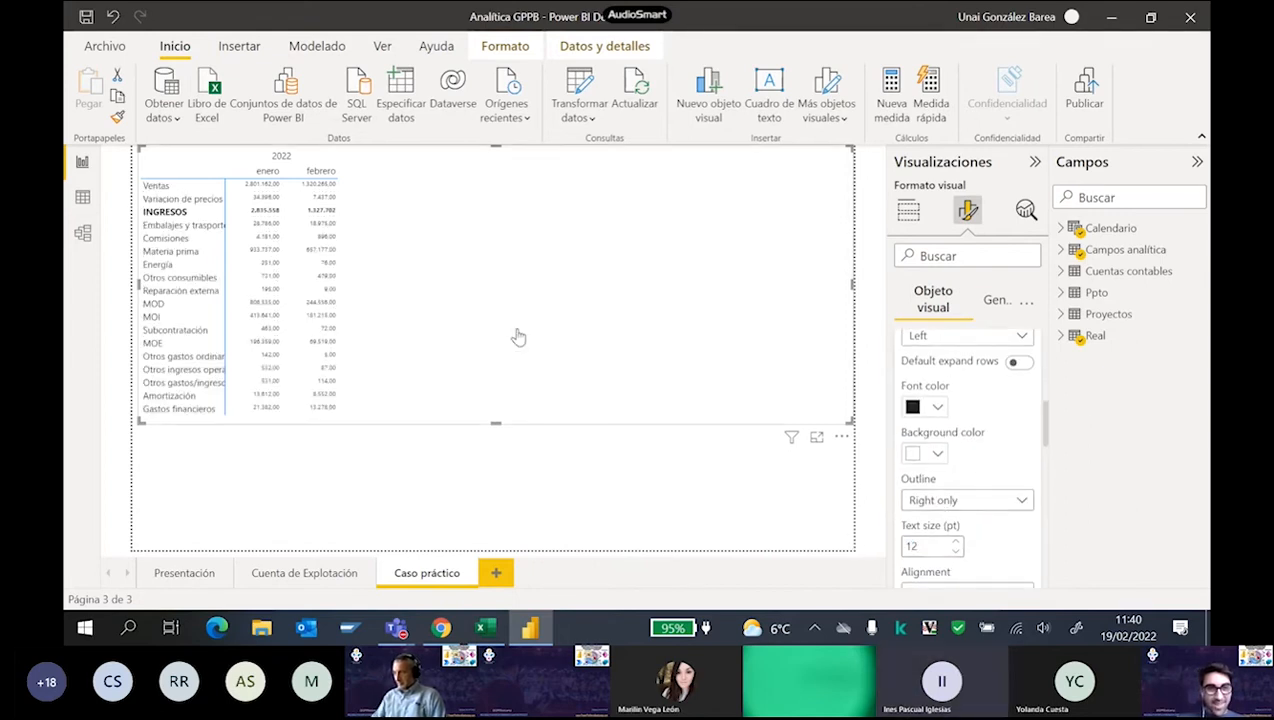
{"action": "scroll", "coordinate": [957, 418], "scroll_direction": "up", "scroll_amount": 6}
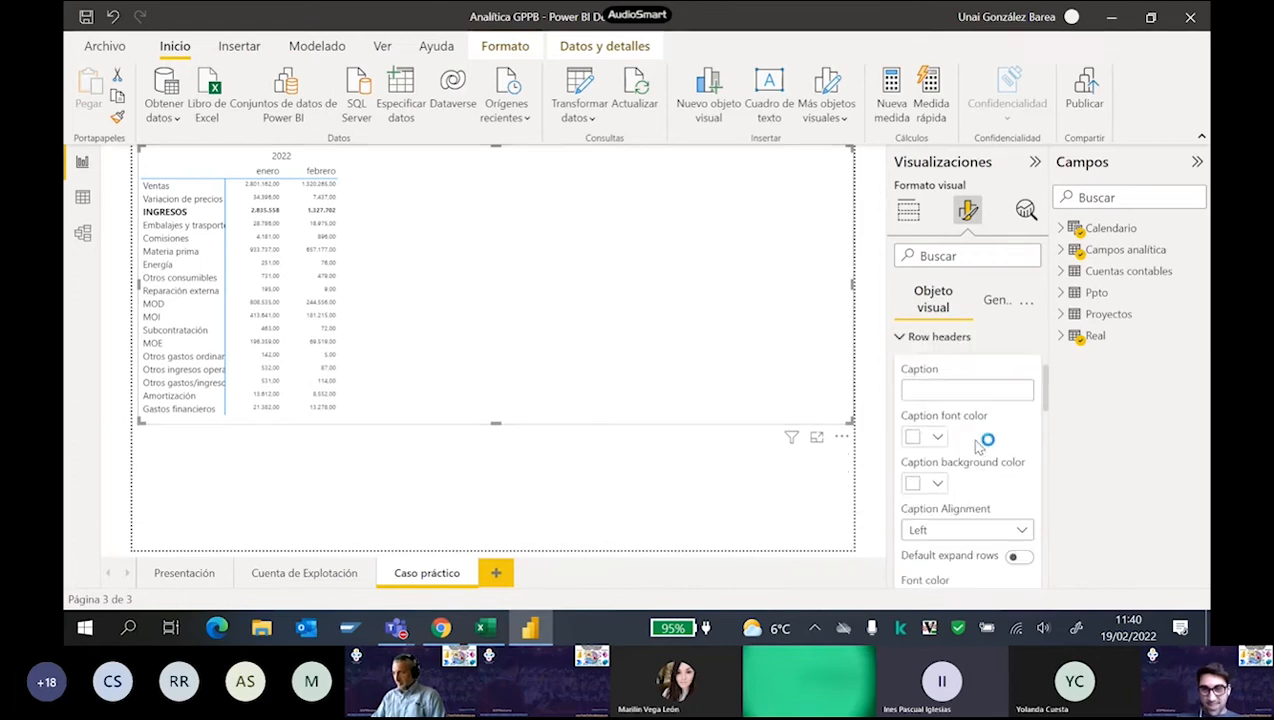
{"action": "left_click", "coordinate": [935, 416]}
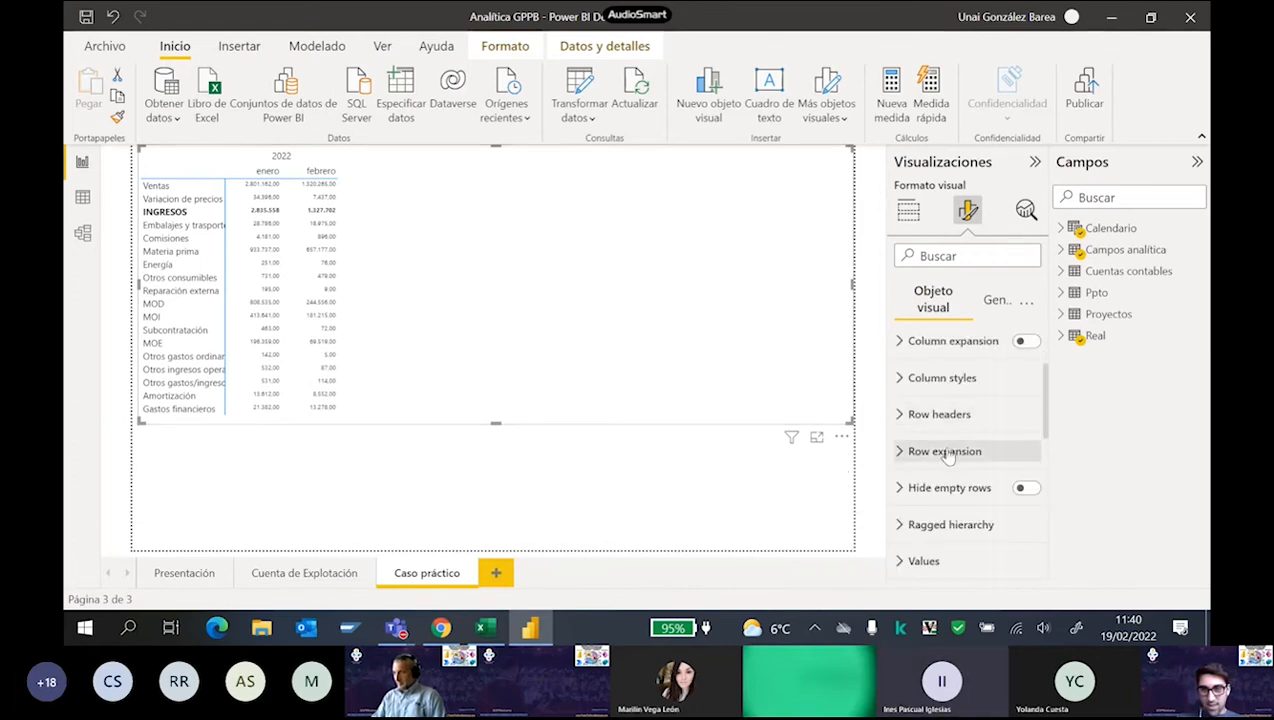
{"action": "left_click", "coordinate": [940, 449]}
{"action": "scroll", "coordinate": [1000, 480], "scroll_direction": "down", "scroll_amount": 1}
{"action": "scroll", "coordinate": [1000, 480], "scroll_direction": "down", "scroll_amount": 2}
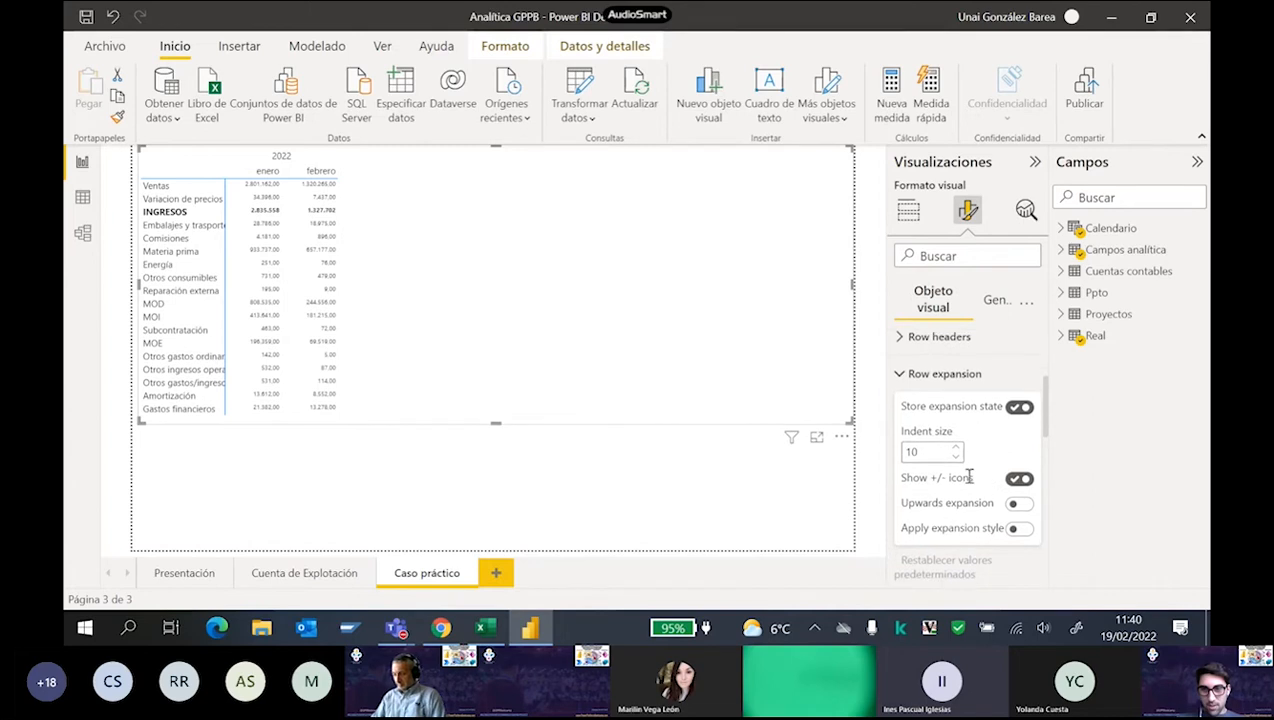
{"action": "scroll", "coordinate": [967, 483], "scroll_direction": "up", "scroll_amount": 2}
{"action": "left_click", "coordinate": [925, 452]}
Set the text size of the matrix's row headers to 10 pt.
{"action": "left_click", "coordinate": [925, 413]}
{"action": "scroll", "coordinate": [955, 480], "scroll_direction": "down", "scroll_amount": 3}
{"action": "scroll", "coordinate": [955, 479], "scroll_direction": "down", "scroll_amount": 5}
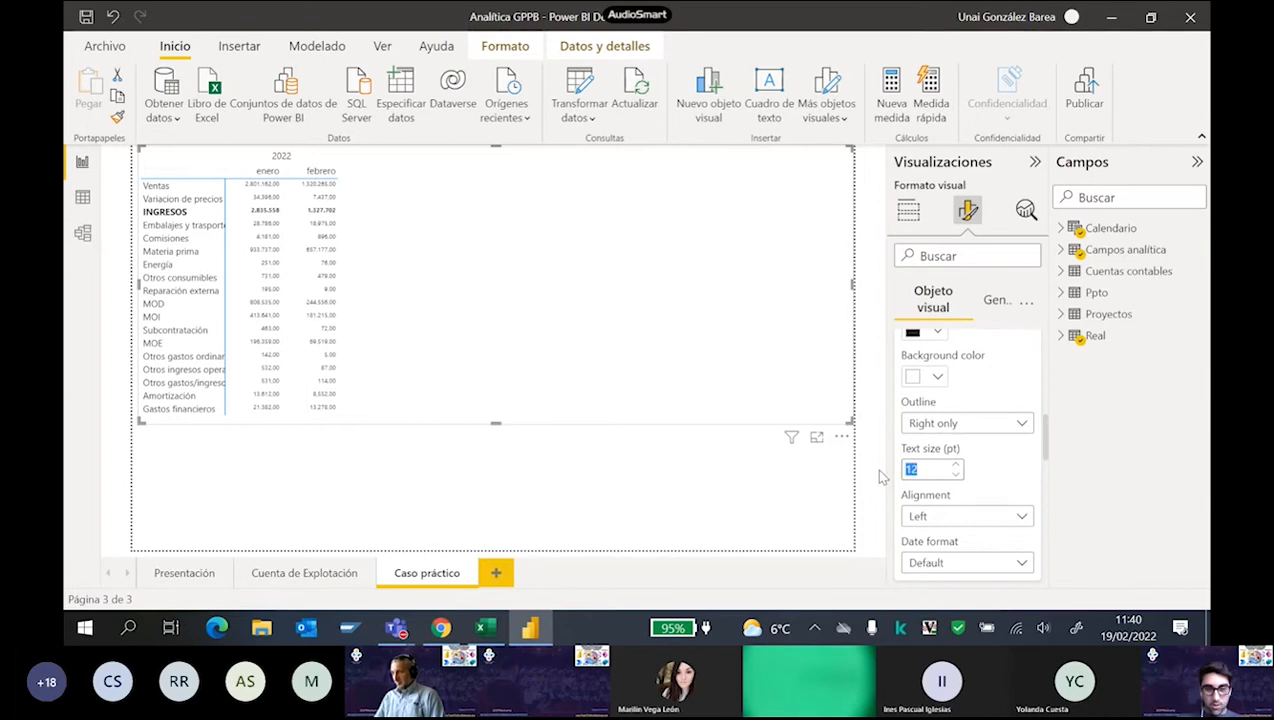
{"action": "type", "text": "10"}
{"action": "scroll", "coordinate": [997, 450], "scroll_direction": "up", "scroll_amount": 2}
{"action": "scroll", "coordinate": [997, 450], "scroll_direction": "up", "scroll_amount": 4}
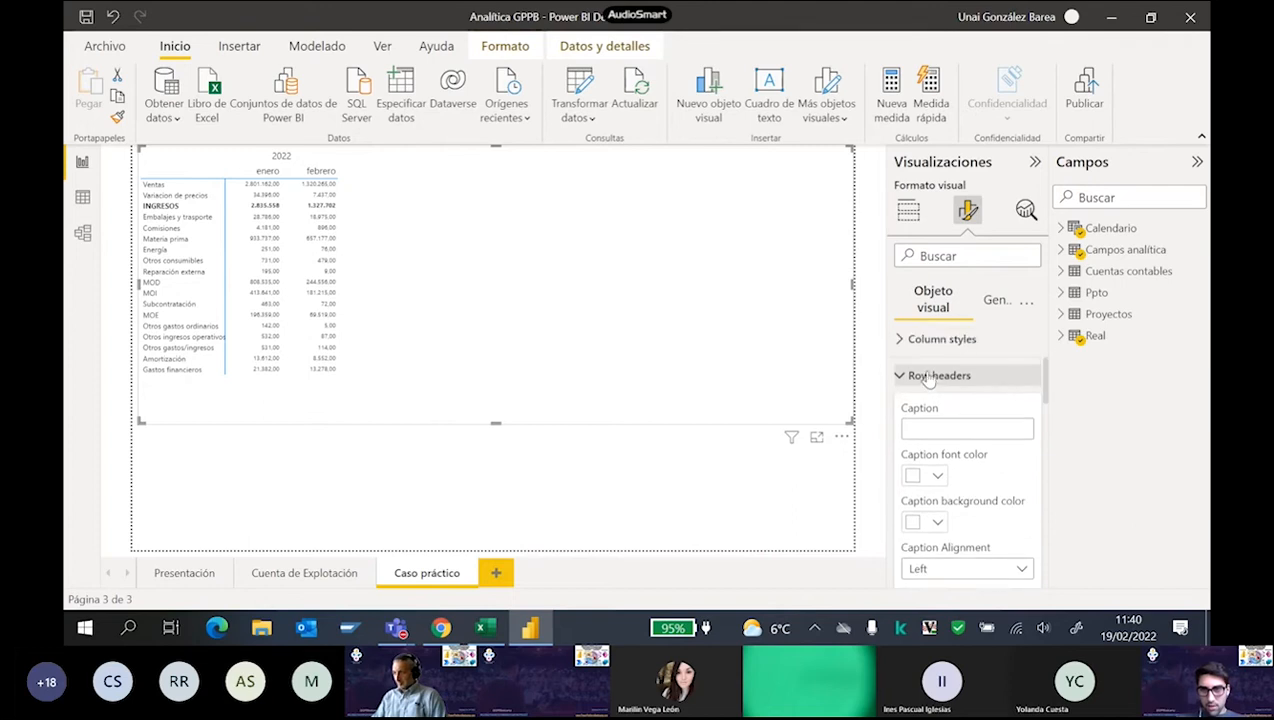
{"action": "left_click", "coordinate": [928, 378]}
Set the text size of the matrix's values to 12 pt.
{"action": "left_click", "coordinate": [955, 522]}
{"action": "scroll", "coordinate": [970, 500], "scroll_direction": "down", "scroll_amount": 5}
{"action": "double_click", "coordinate": [903, 498]}
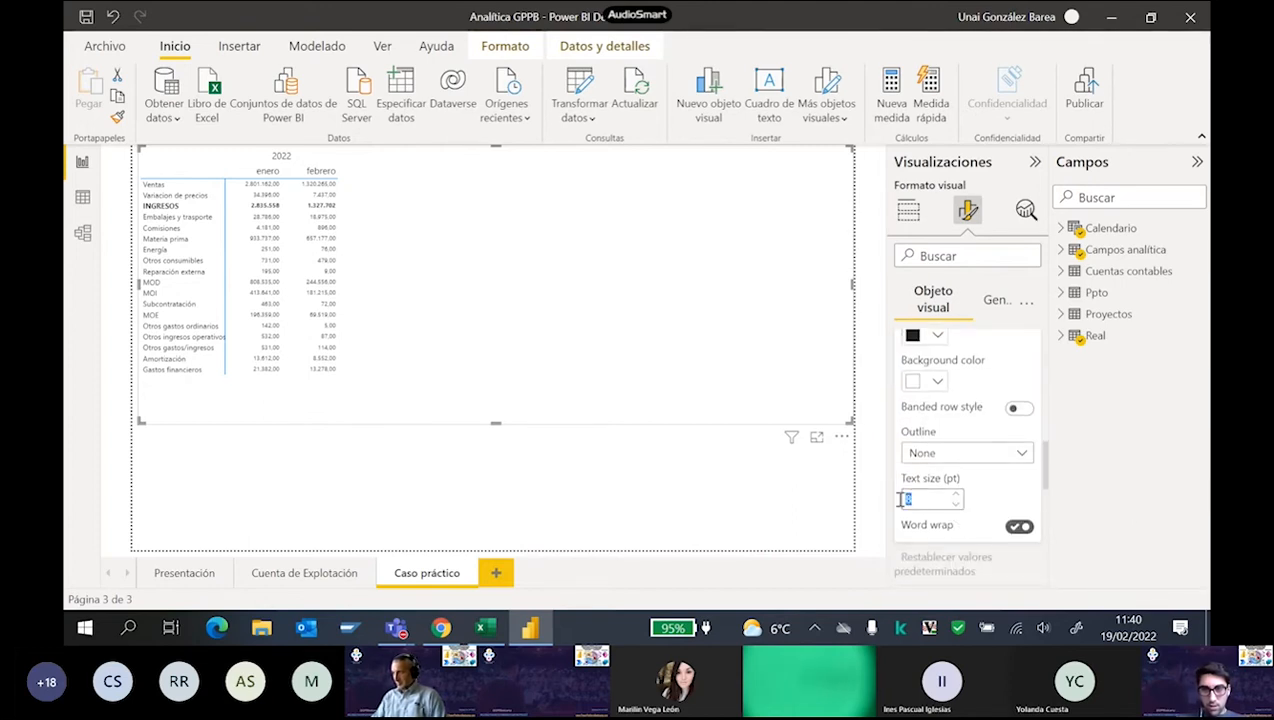
{"action": "type", "text": "12"}
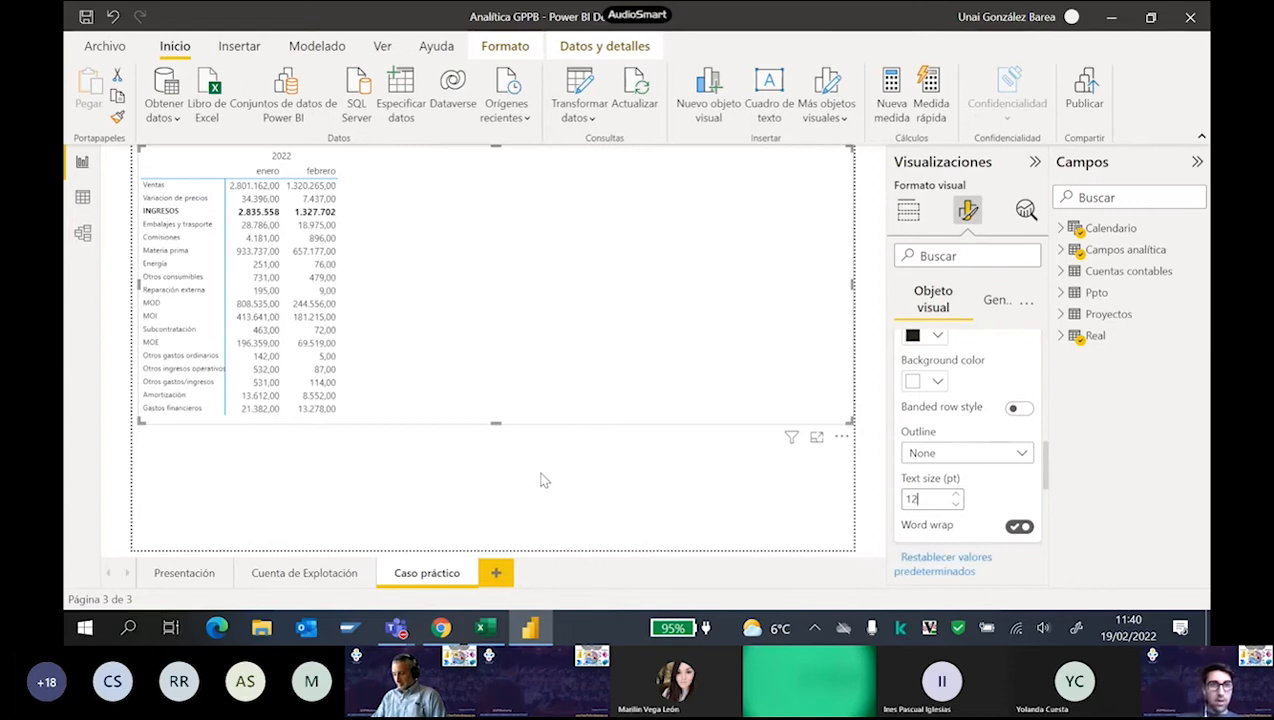
Extend the matrix's lower edge downward so it fills most of the report page's height.
{"action": "left_click_drag", "start_coordinate": [494, 423], "coordinate": [462, 513]}
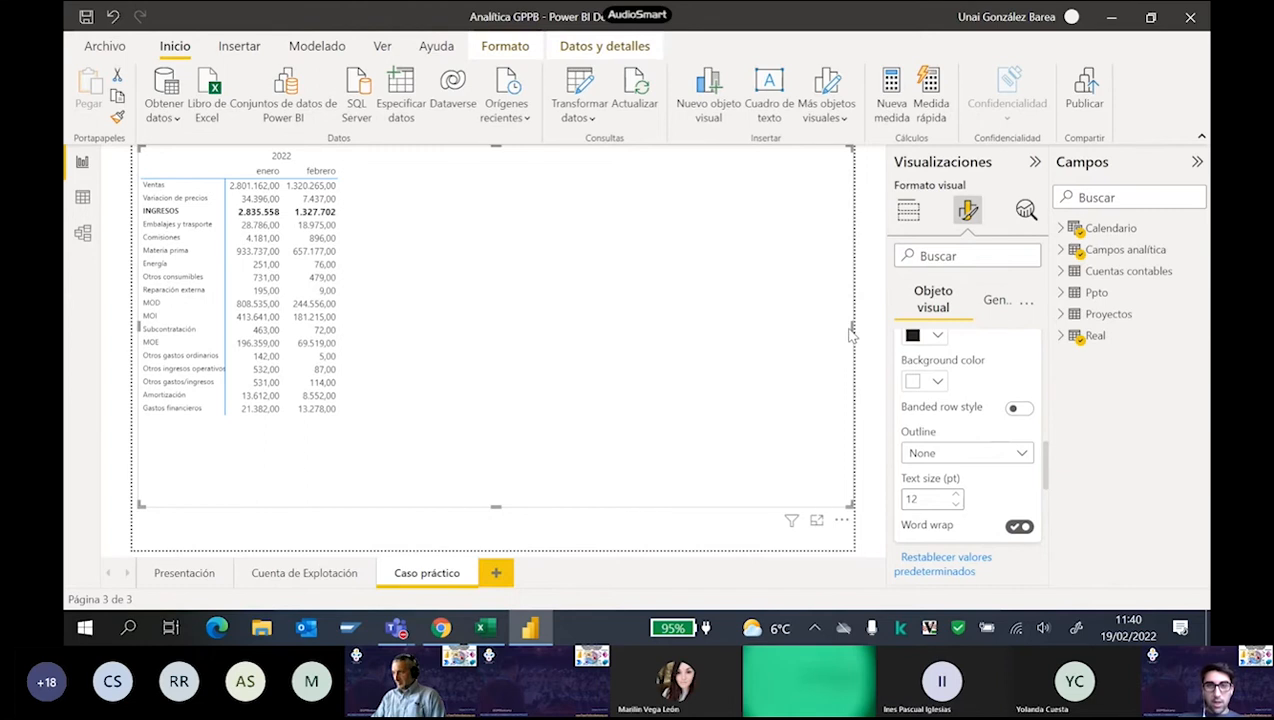
{"action": "mouse_move", "coordinate": [856, 325]}
{"action": "left_mouse_down"}
{"action": "mouse_move", "coordinate": [446, 334]}
{"action": "mouse_move", "coordinate": [478, 332]}
{"action": "left_mouse_up"}
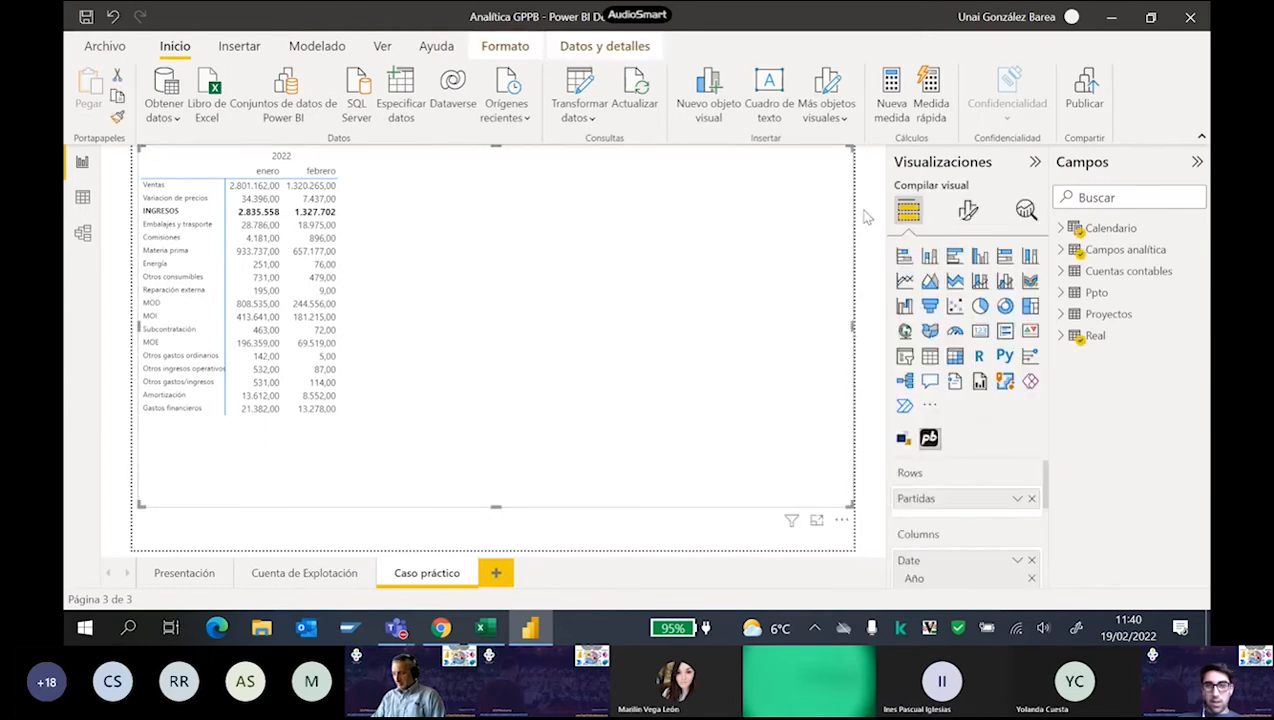
Show the filters, limit the matrix's Partidas to Ventas and Variacion de precios, and clear both selections again.
{"action": "left_click", "coordinate": [382, 46]}
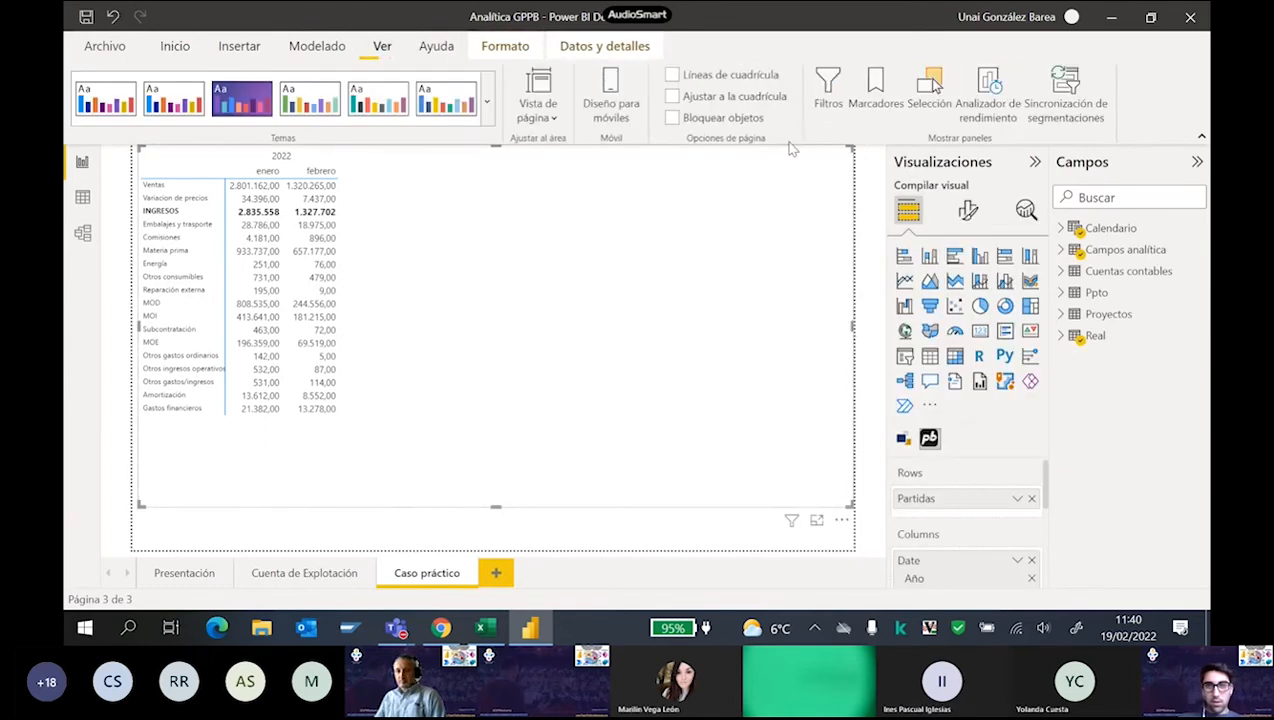
{"action": "left_click", "coordinate": [828, 90]}
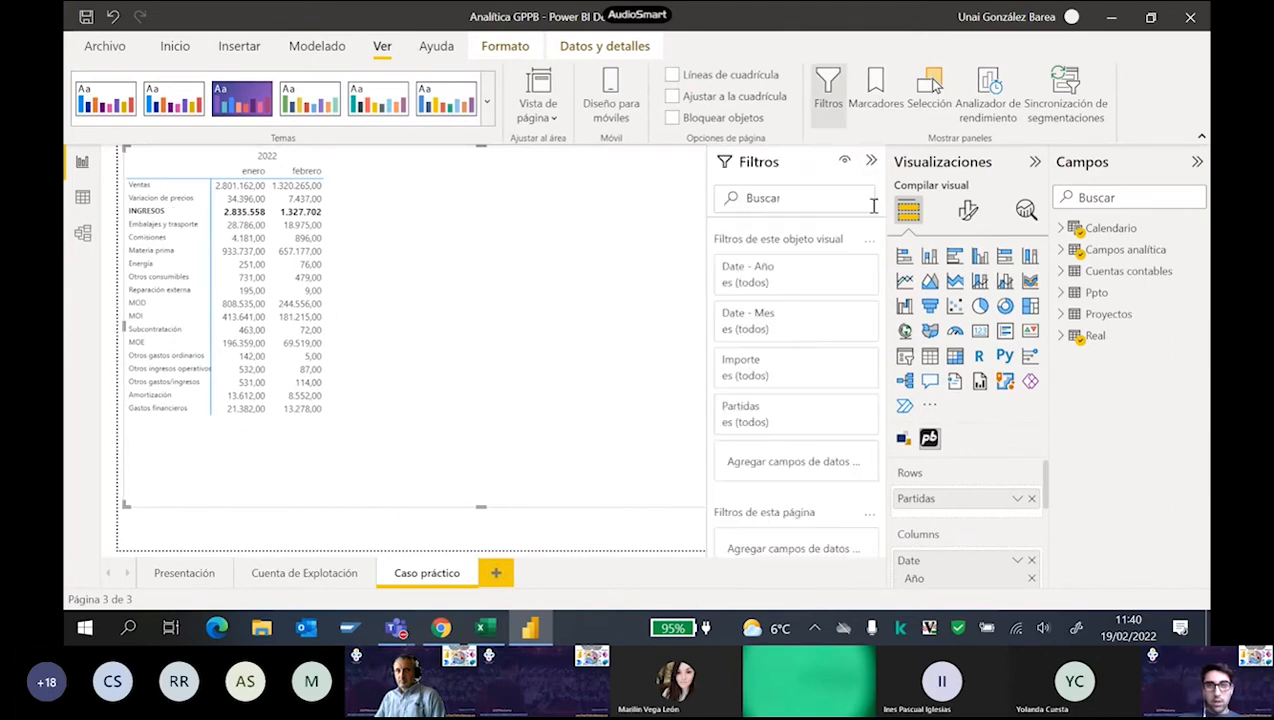
{"action": "left_click", "coordinate": [845, 410]}
{"action": "scroll", "coordinate": [833, 447], "scroll_direction": "down", "scroll_amount": 2}
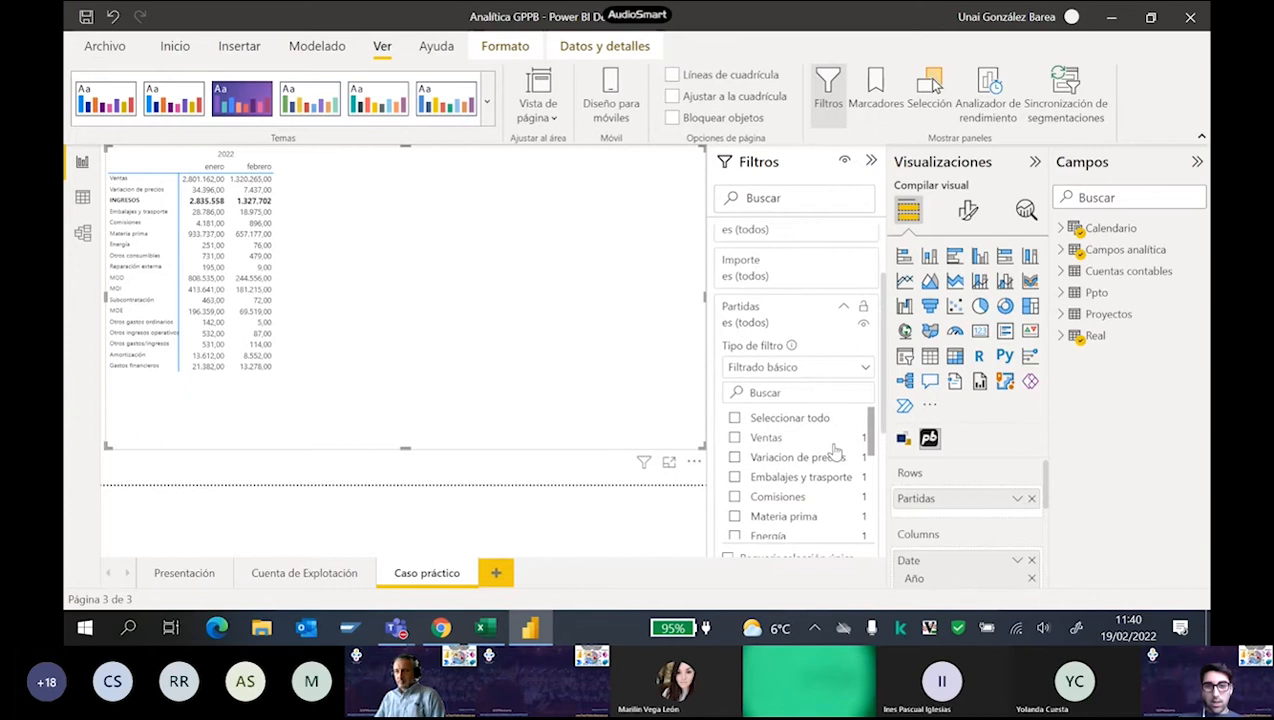
{"action": "left_click", "coordinate": [766, 440]}
{"action": "left_click", "coordinate": [766, 460]}
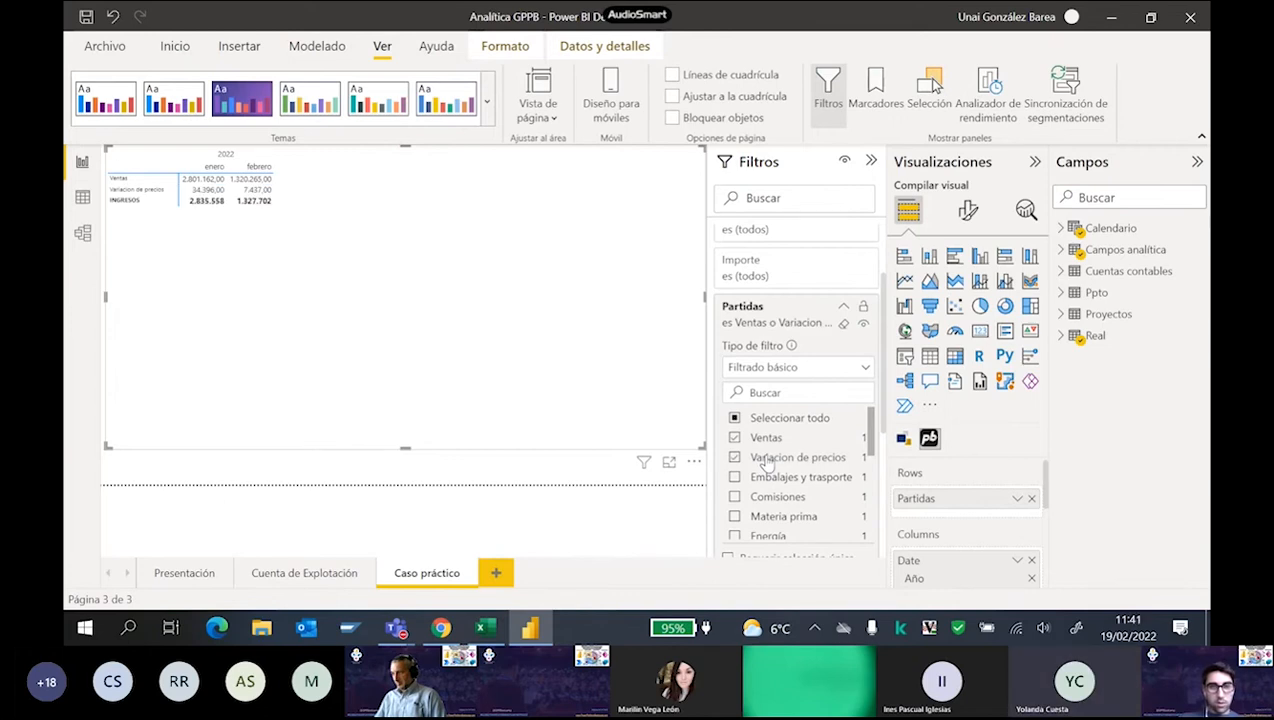
{"action": "left_click", "coordinate": [766, 459]}
{"action": "left_click", "coordinate": [766, 440]}
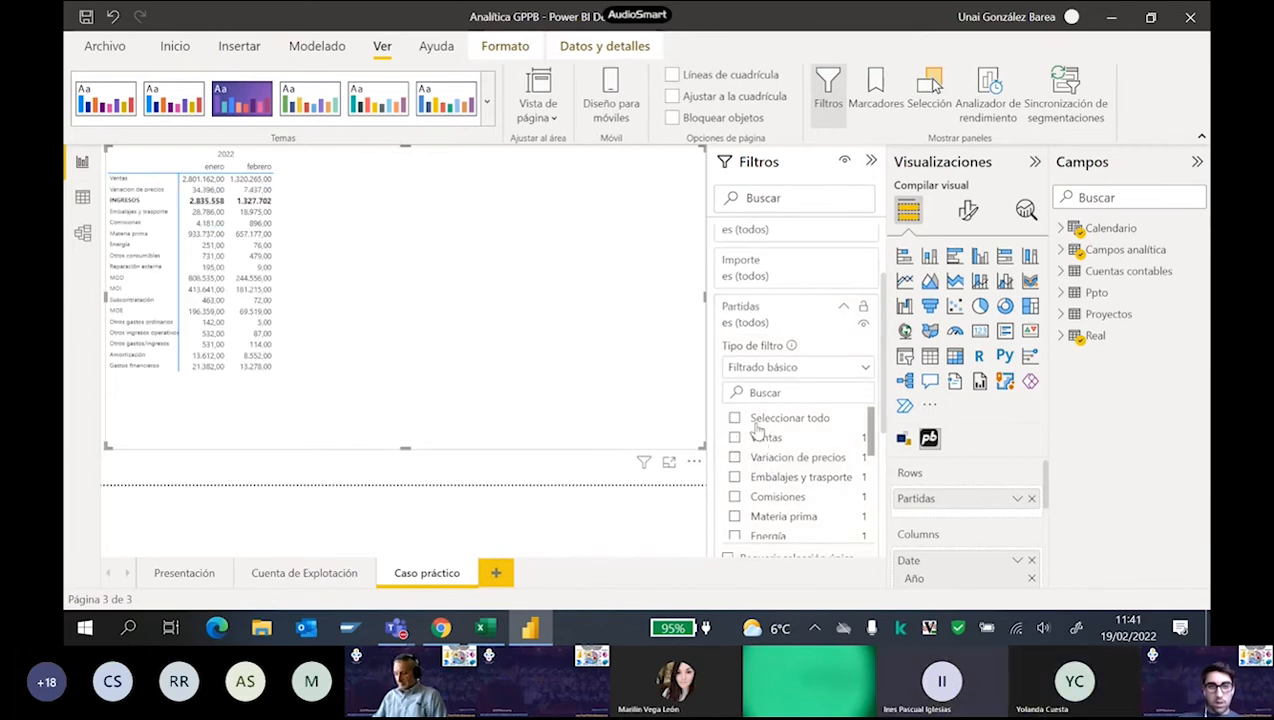
With all Partidas selected in the filter, exclude Ventas and Variacion de precios in turn and restore both.
{"action": "left_click", "coordinate": [736, 440]}
{"action": "left_click", "coordinate": [736, 458]}
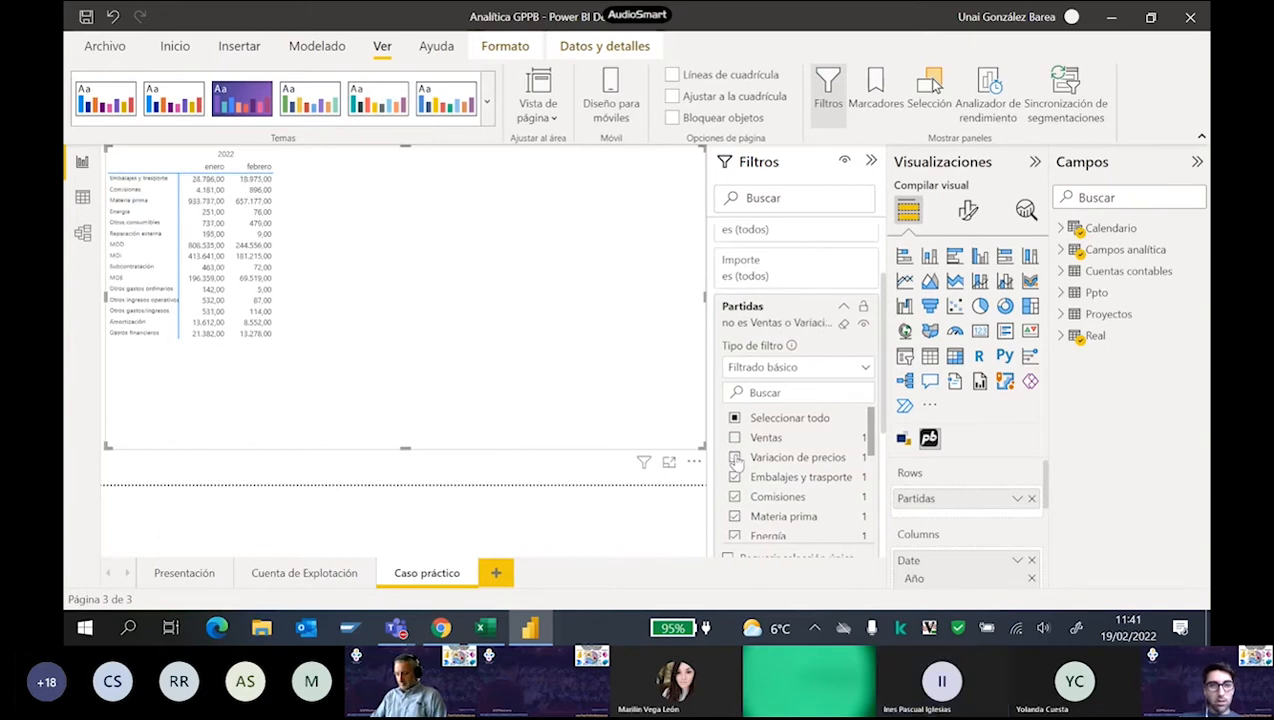
{"action": "left_click", "coordinate": [736, 458]}
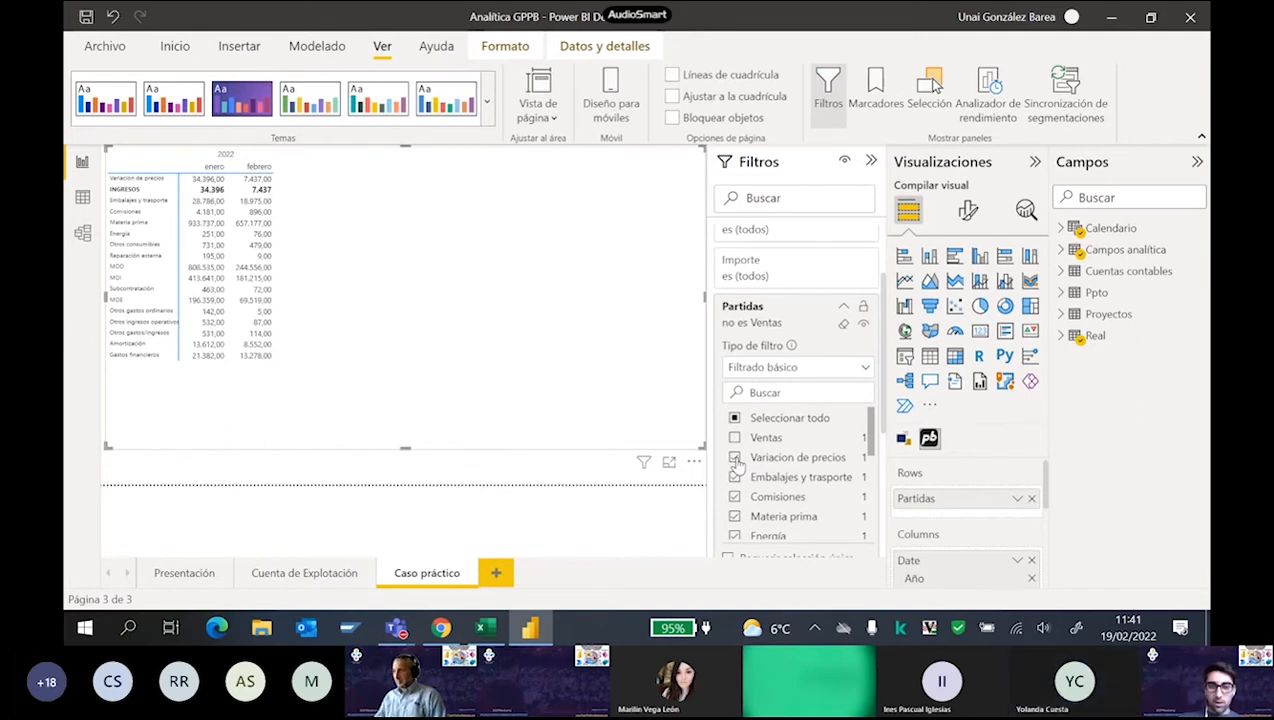
{"action": "left_click", "coordinate": [735, 439]}
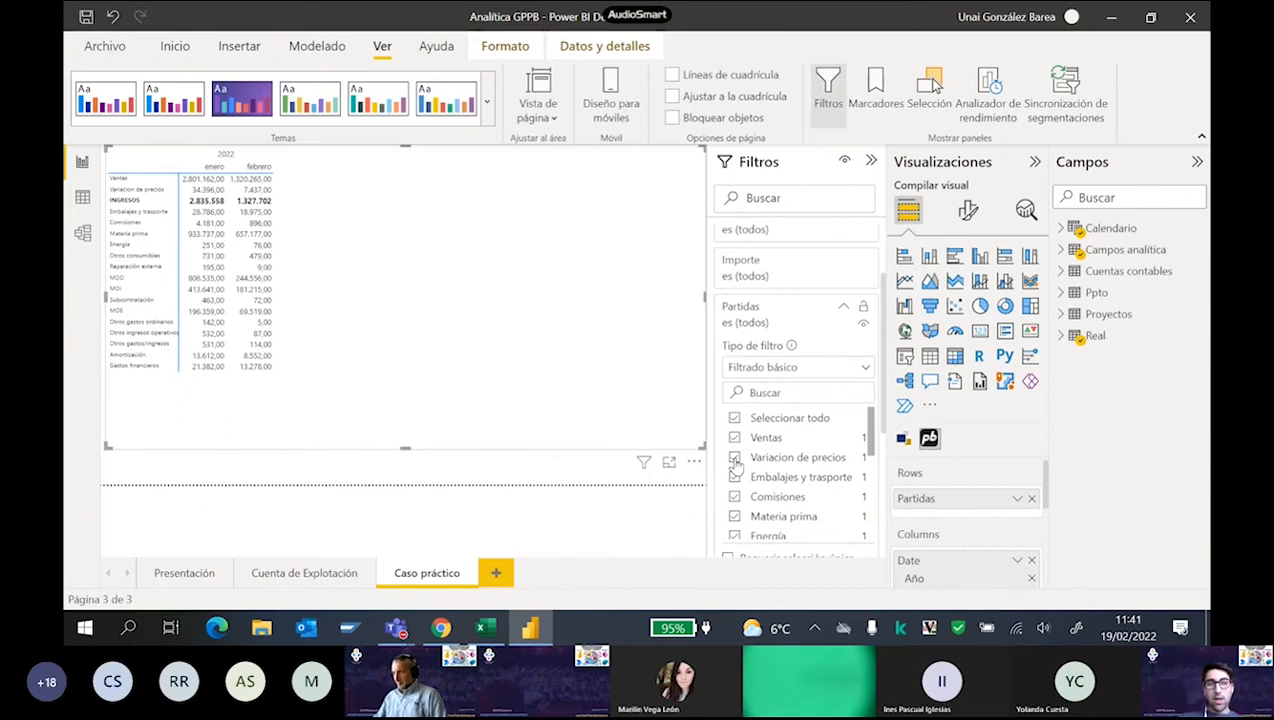
{"action": "left_click", "coordinate": [735, 457]}
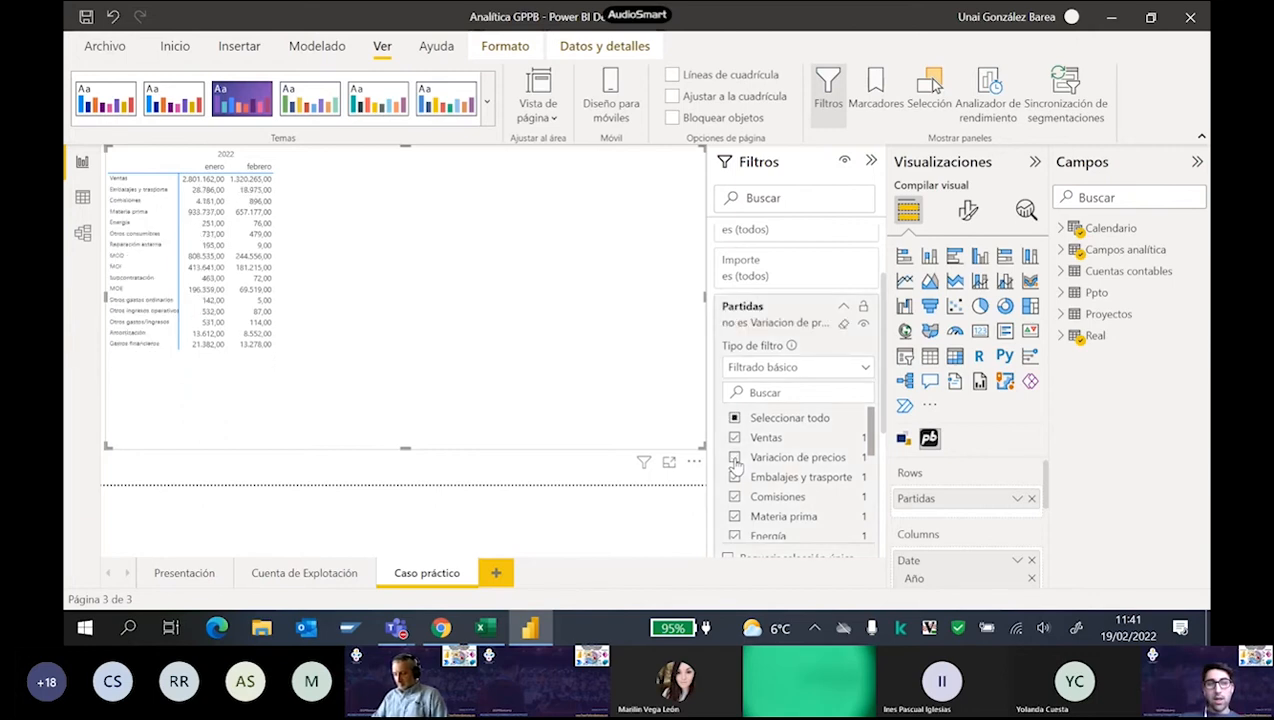
{"action": "left_click", "coordinate": [735, 457]}
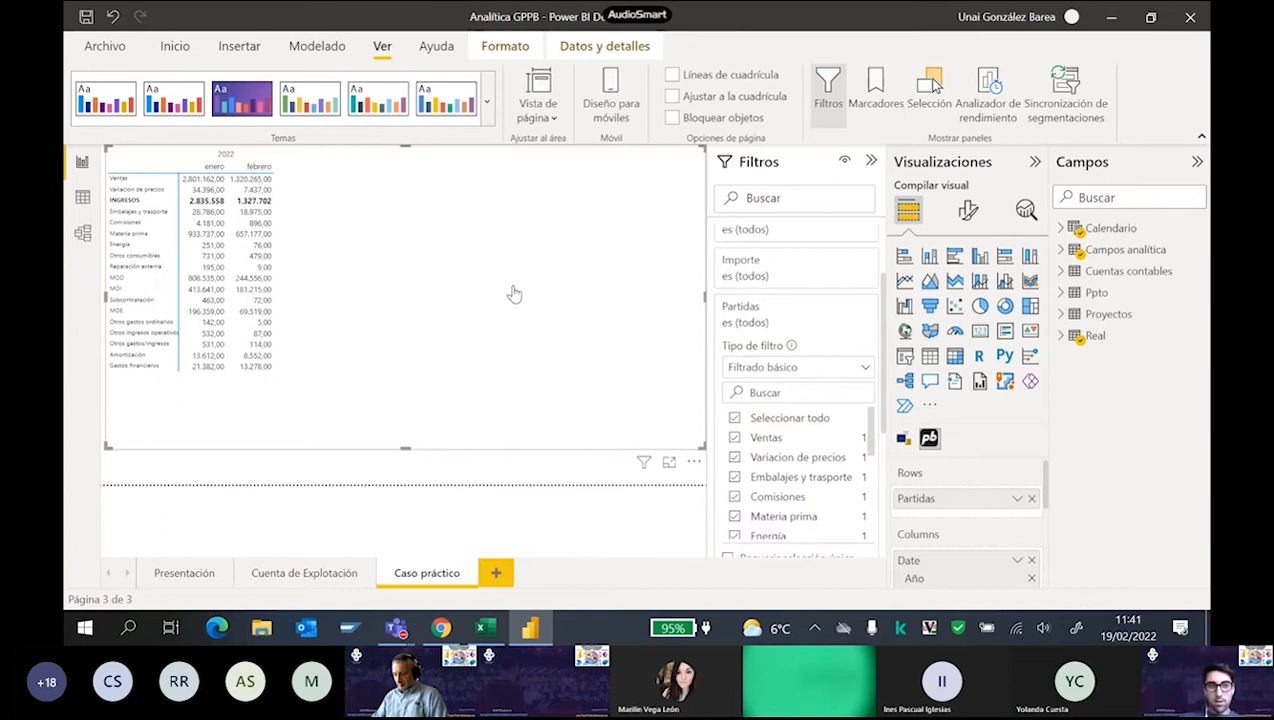
Open the matrix for editing and select the applied step that adds the INGRESOS row.
{"action": "left_click", "coordinate": [694, 461]}
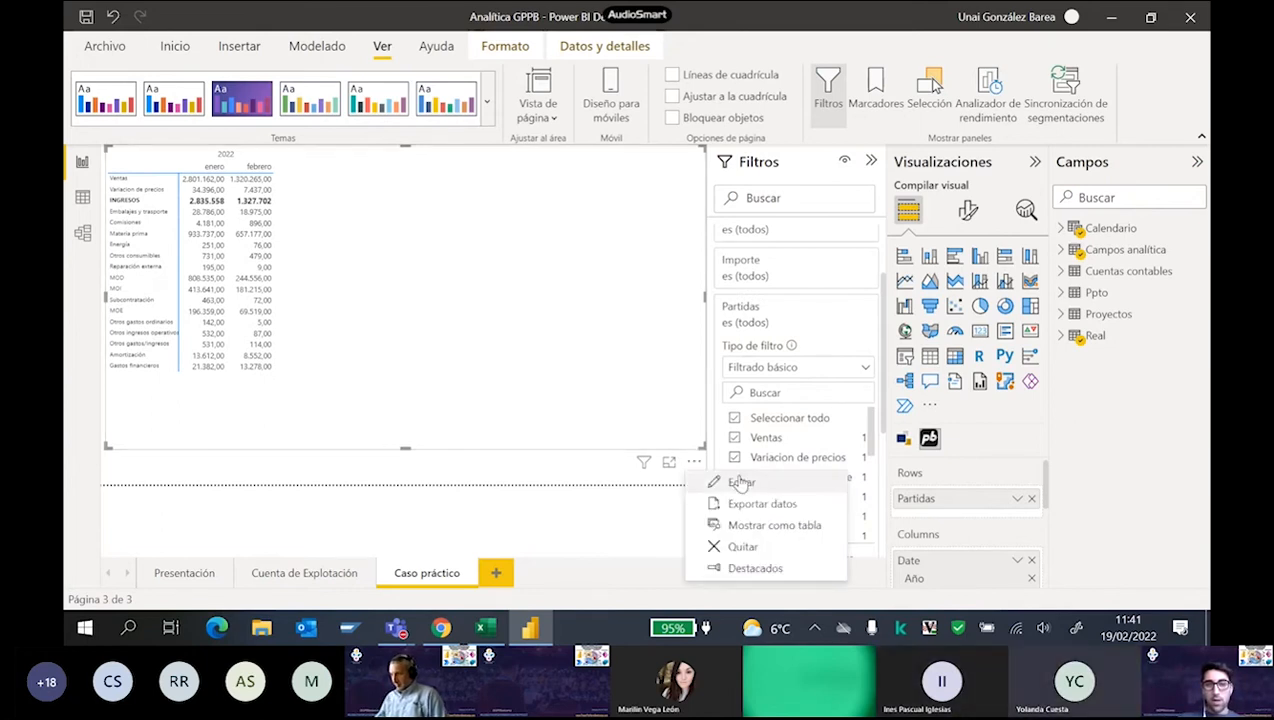
{"action": "left_click", "coordinate": [735, 482]}
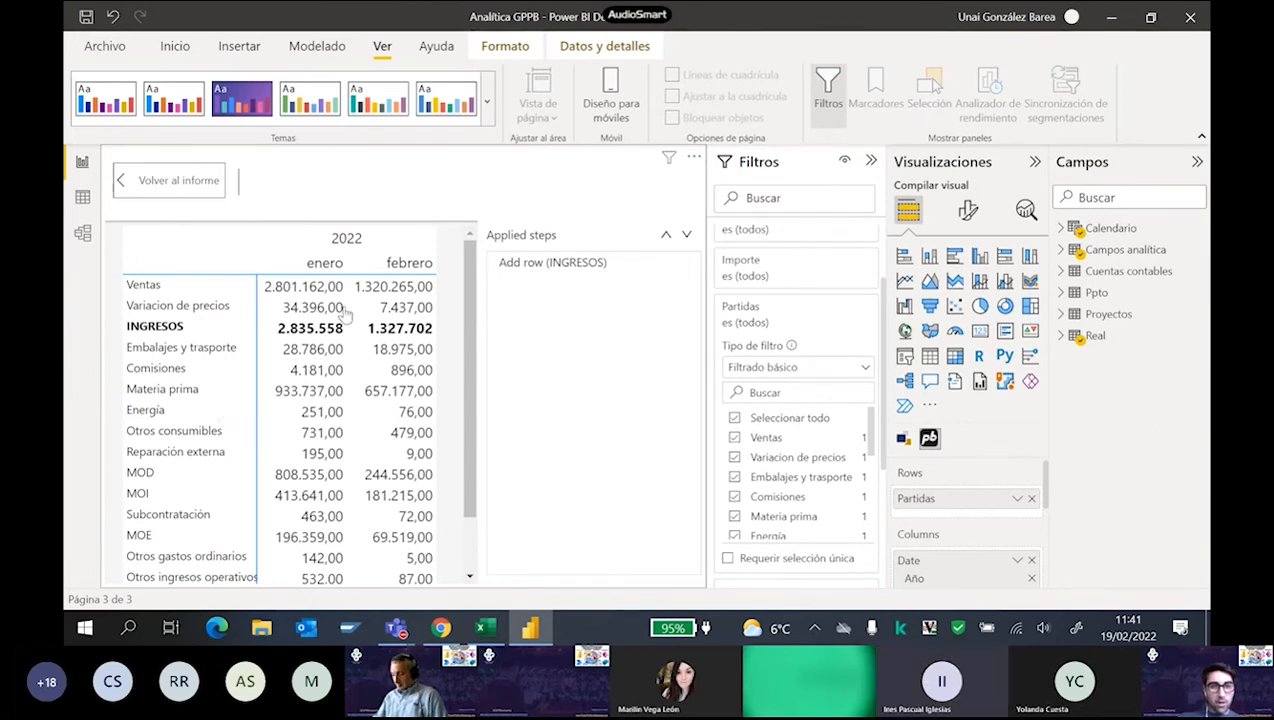
{"action": "mouse_move", "coordinate": [580, 264]}
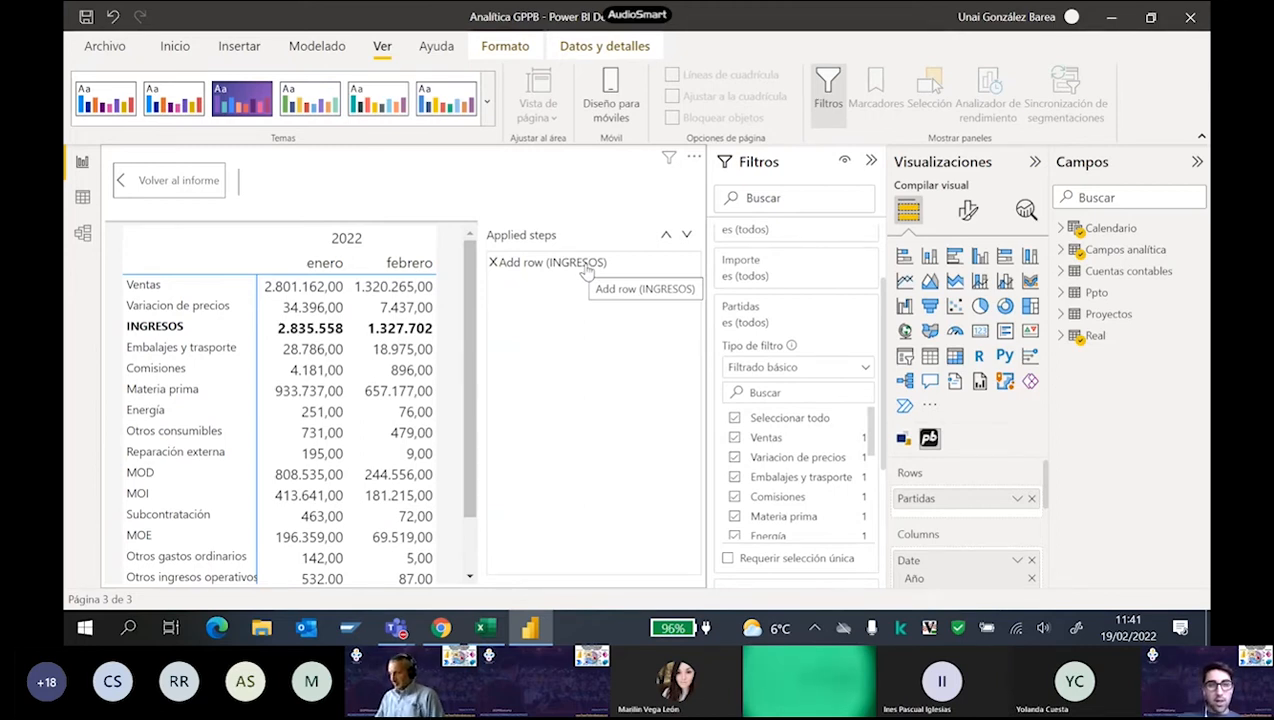
{"action": "left_click", "coordinate": [541, 266]}
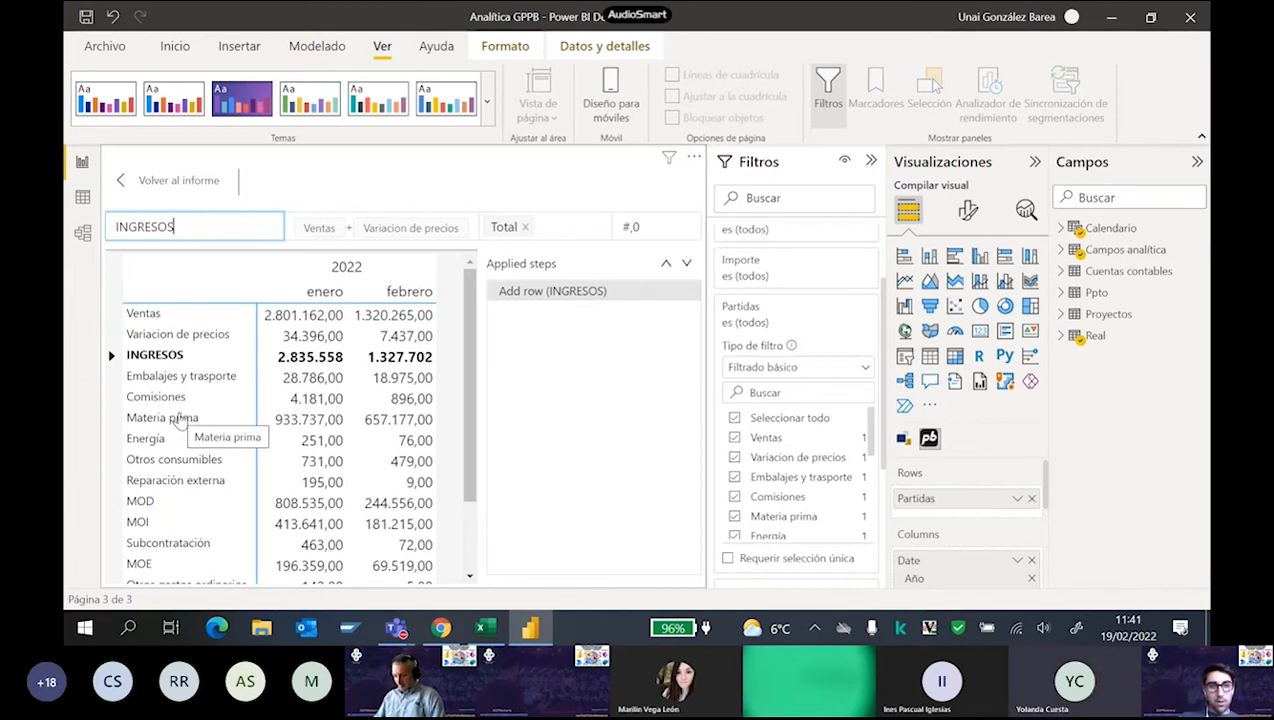
Add a calculated row titled Consumos before the MOD row.
{"action": "right_click", "coordinate": [143, 505]}
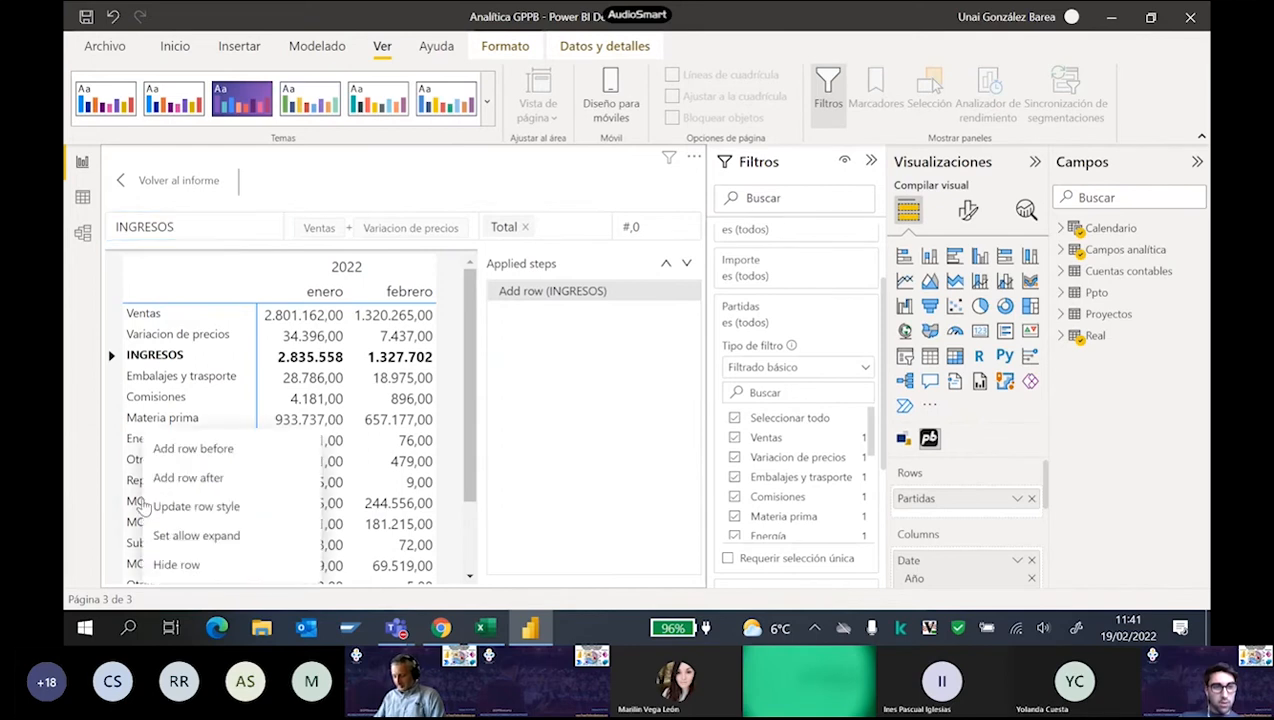
{"action": "left_click", "coordinate": [222, 452]}
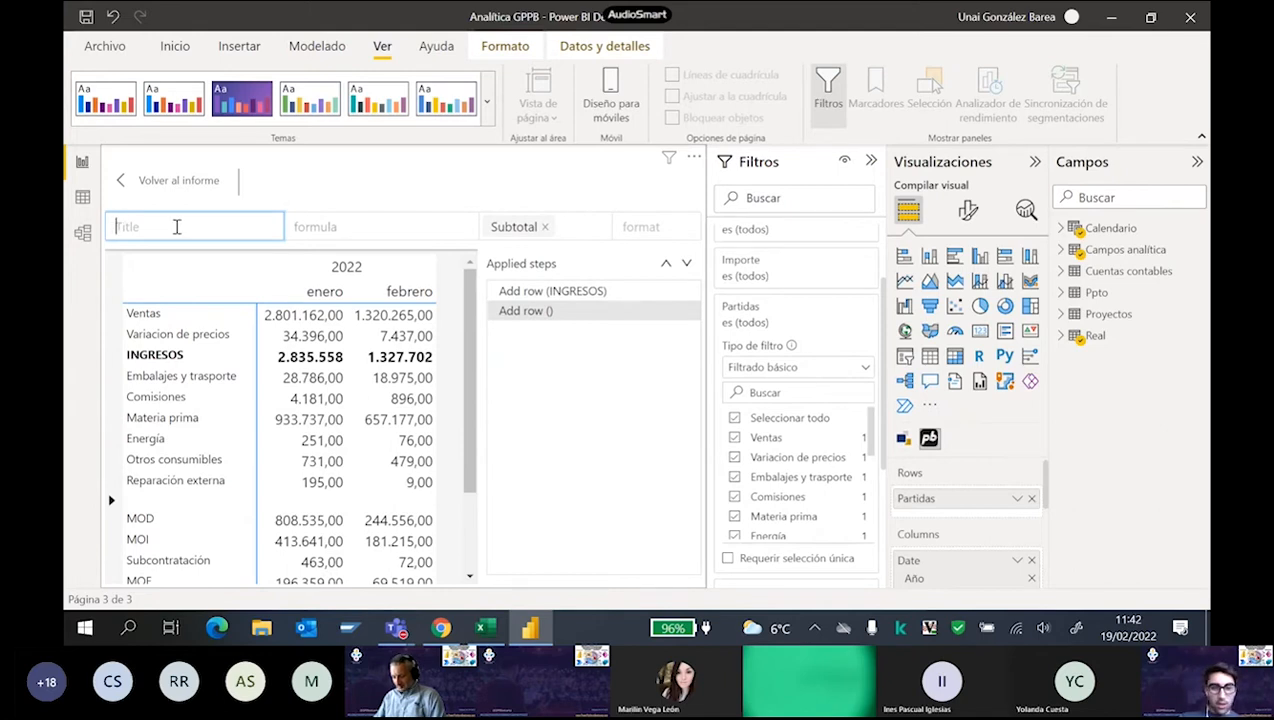
{"action": "type", "text": "CONS"}
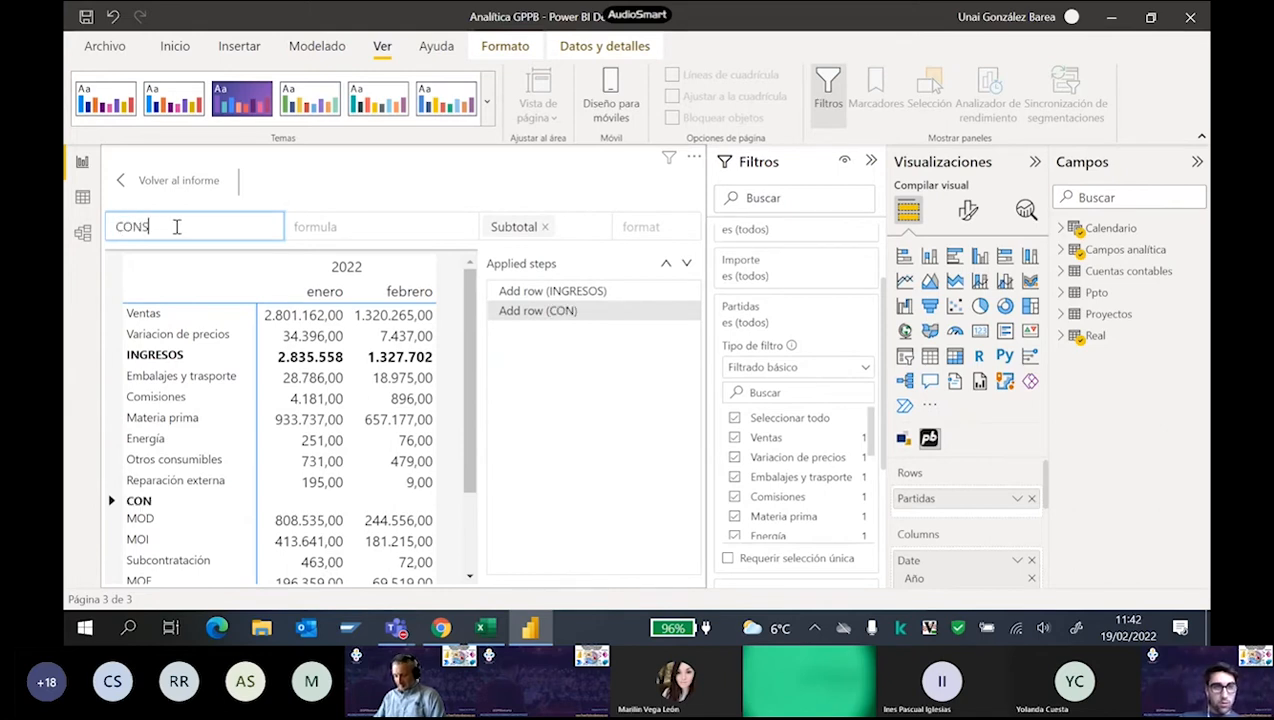
{"action": "key", "text": "BackSpace"}
Define the Consumos row's formula as Materia prima + Energía + Otros consumibles + Reparación externa.
{"action": "left_click", "coordinate": [380, 229]}
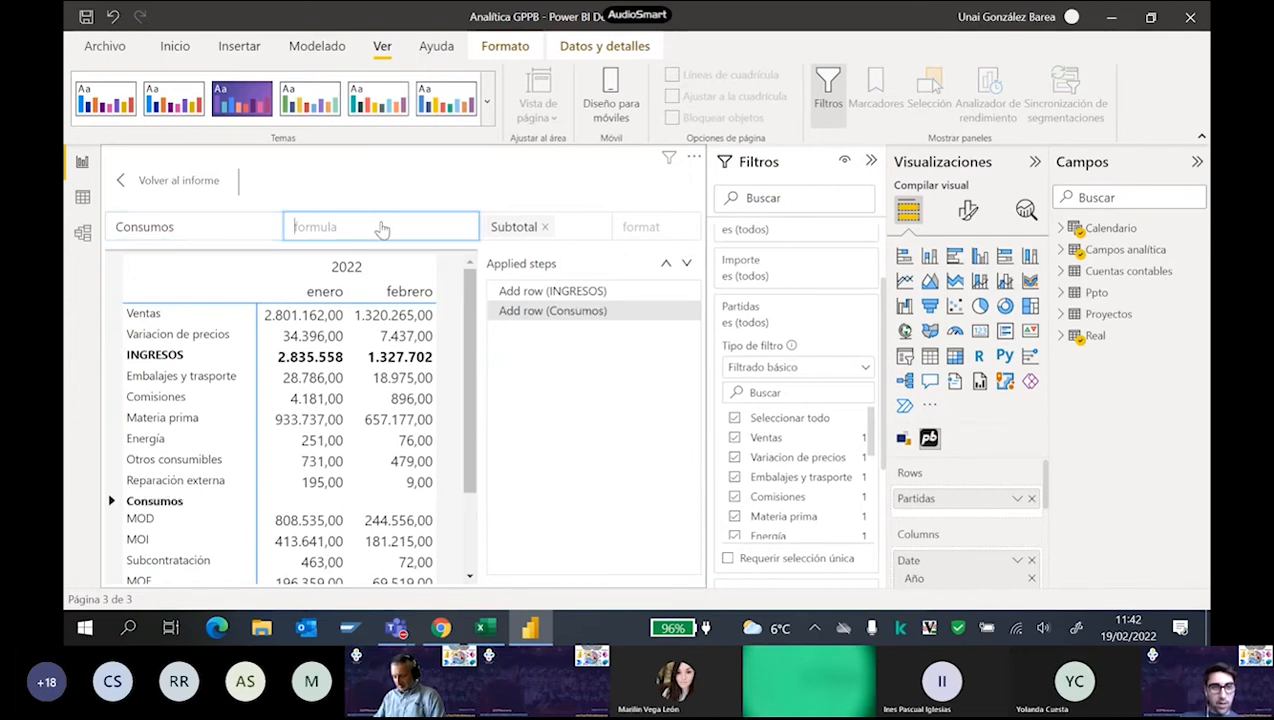
{"action": "left_click", "coordinate": [172, 423]}
{"action": "left_click", "coordinate": [160, 440]}
{"action": "left_click", "coordinate": [158, 460]}
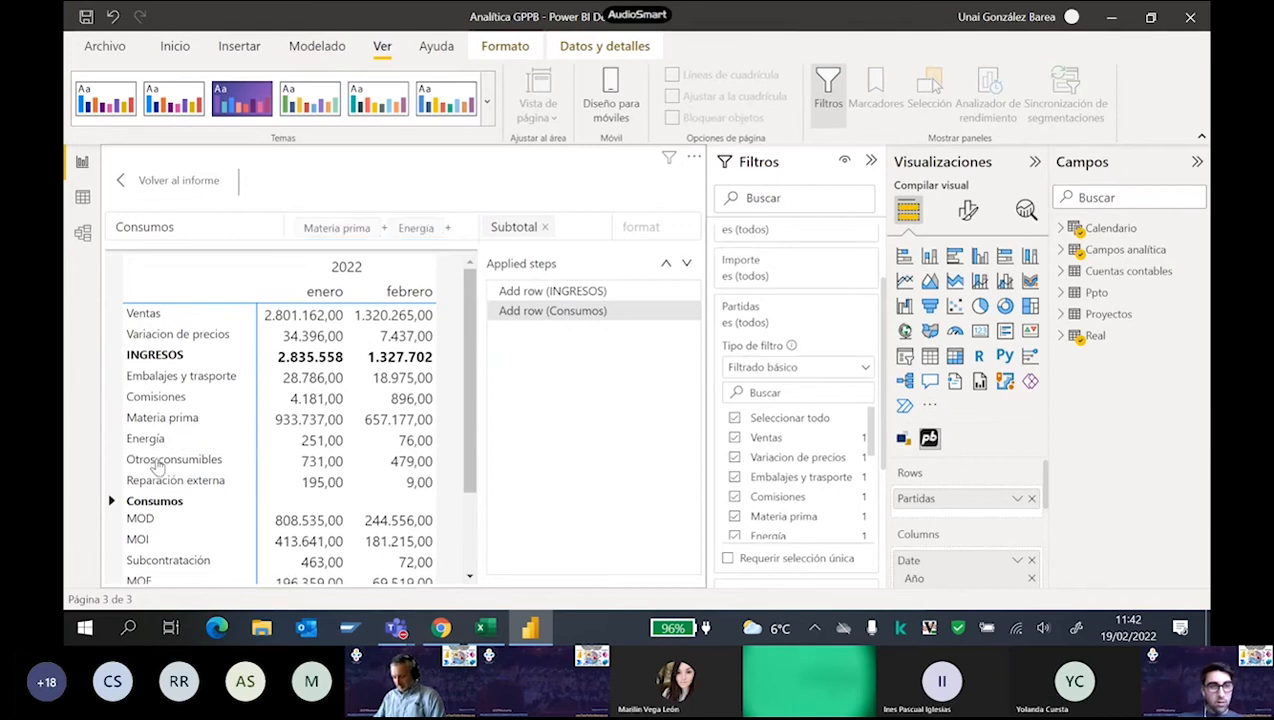
{"action": "left_click", "coordinate": [164, 505]}
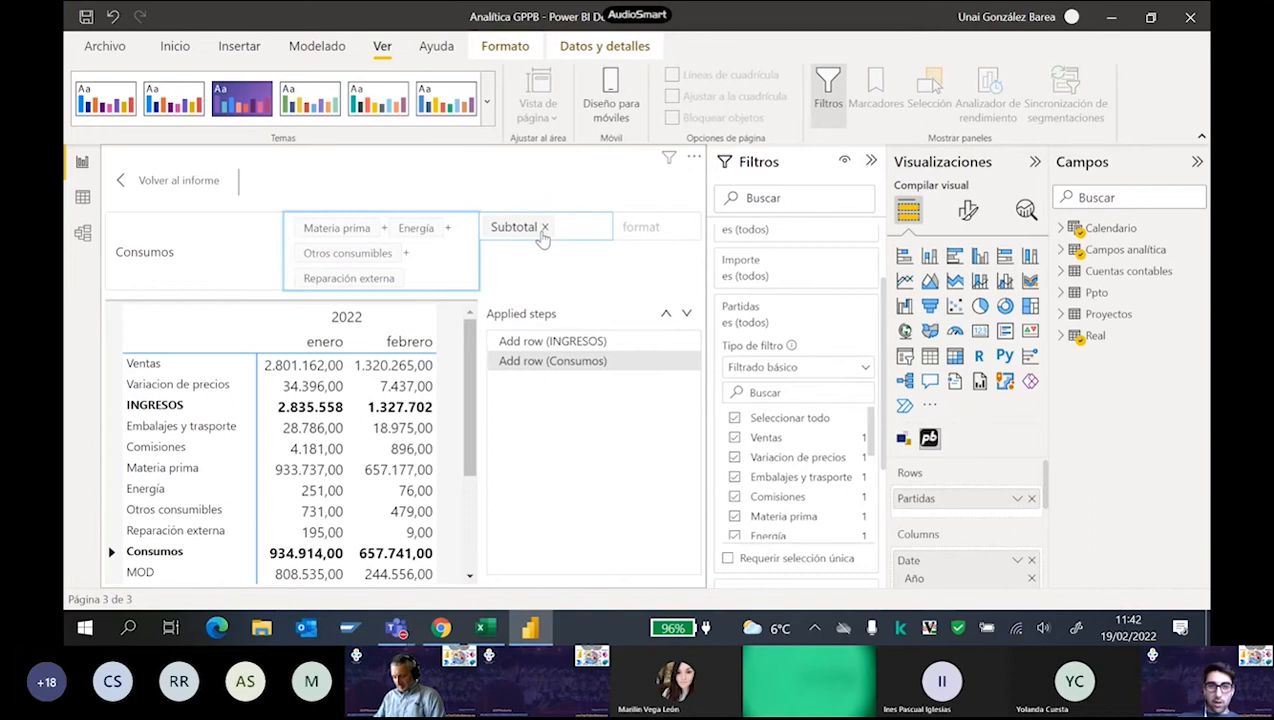
Set the Consumos row's number format to #,0, keeping Subtotal as its only style.
{"action": "left_click", "coordinate": [600, 228]}
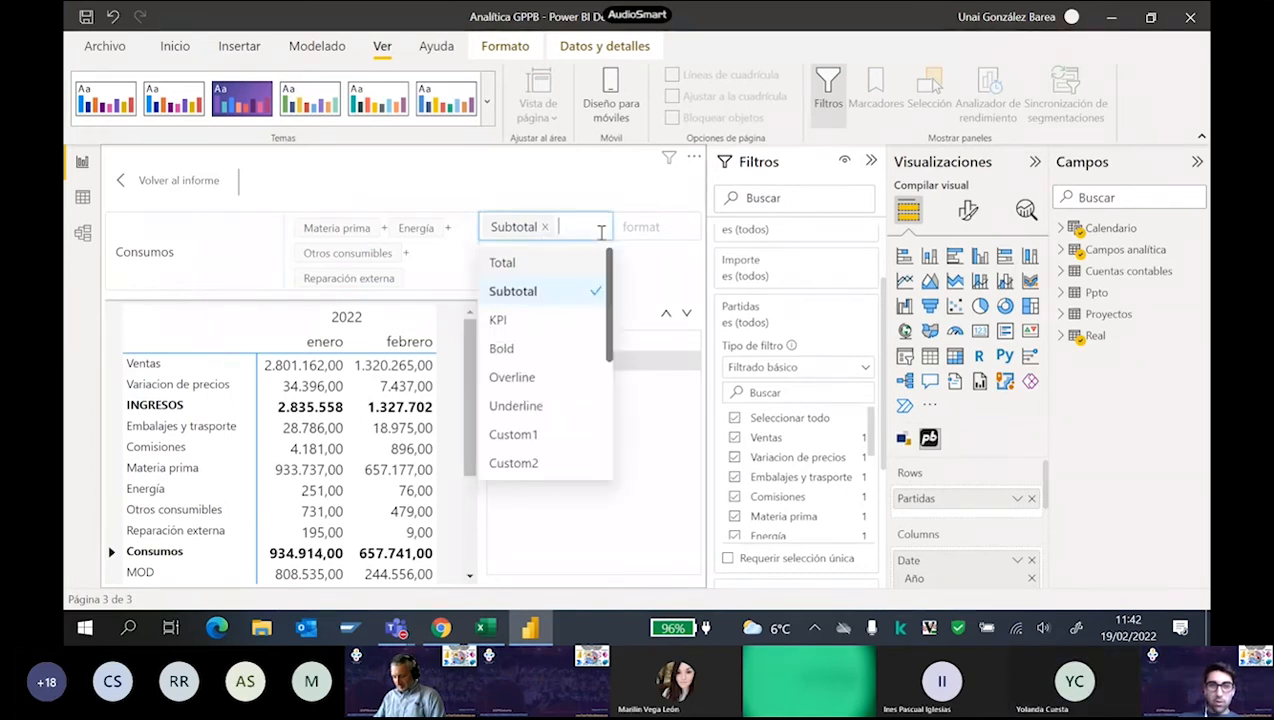
{"action": "left_click", "coordinate": [565, 350]}
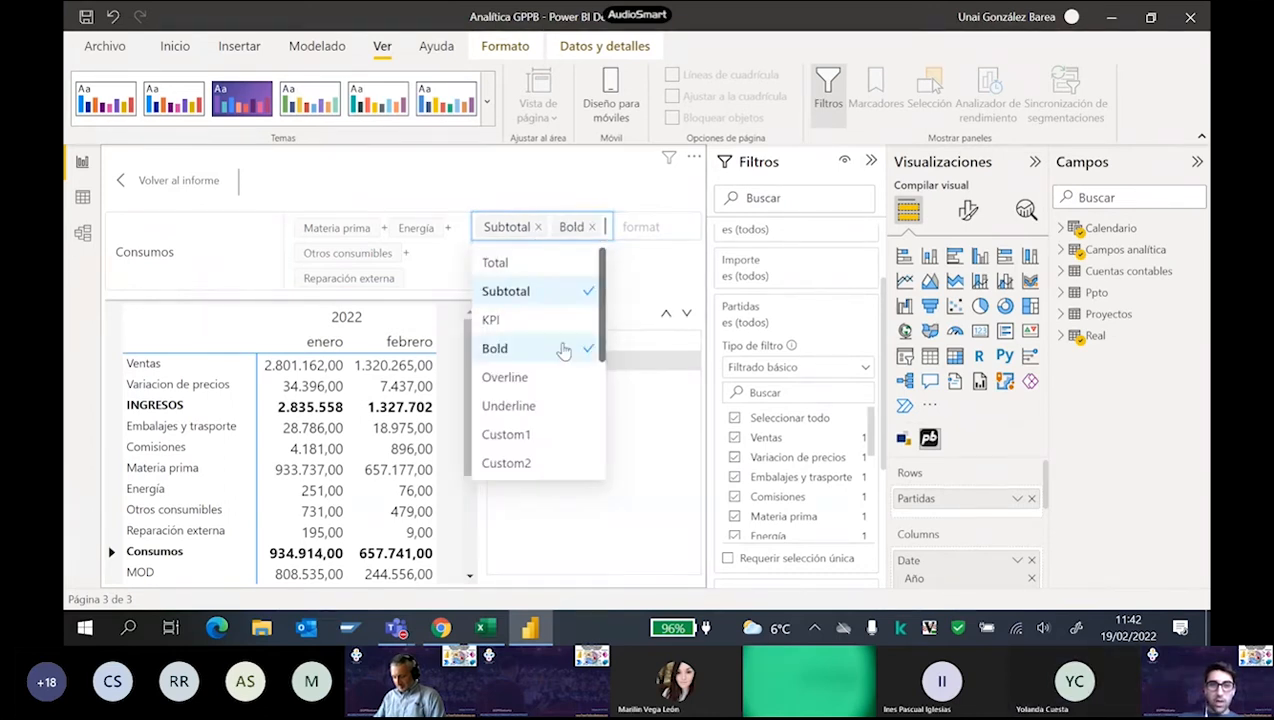
{"action": "left_click", "coordinate": [558, 349]}
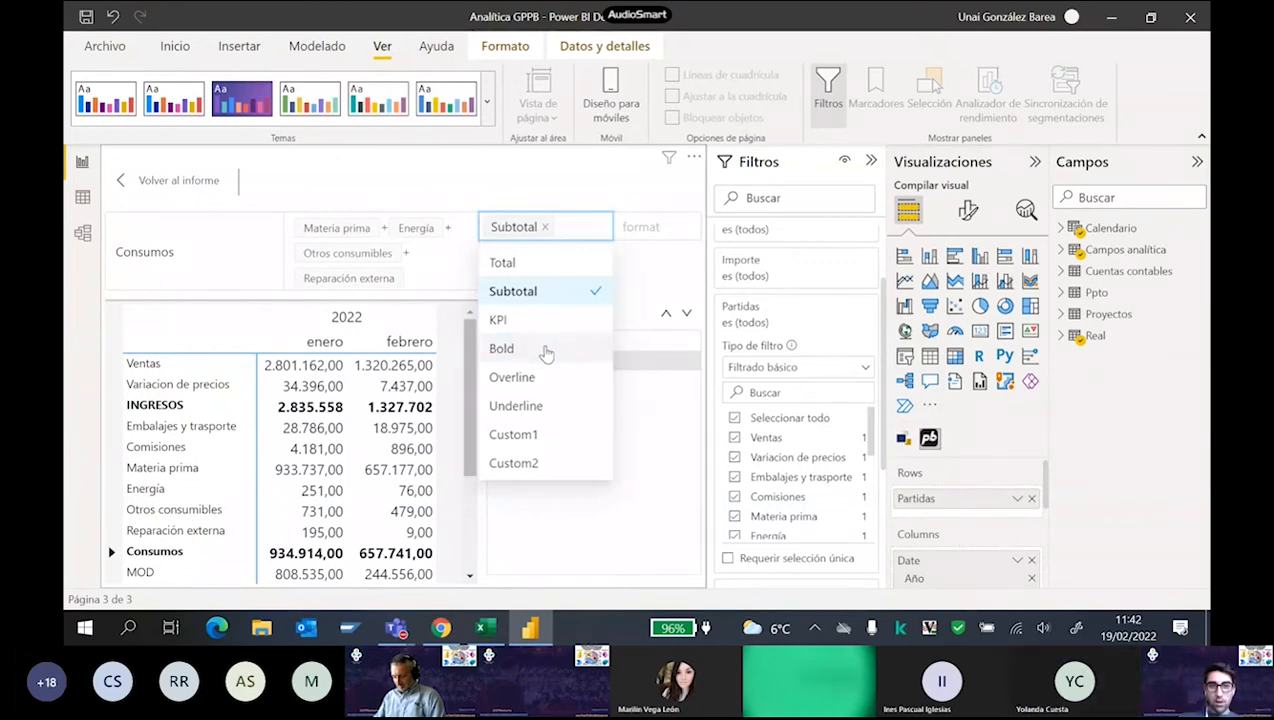
{"action": "left_click", "coordinate": [657, 226]}
{"action": "left_click", "coordinate": [645, 262]}
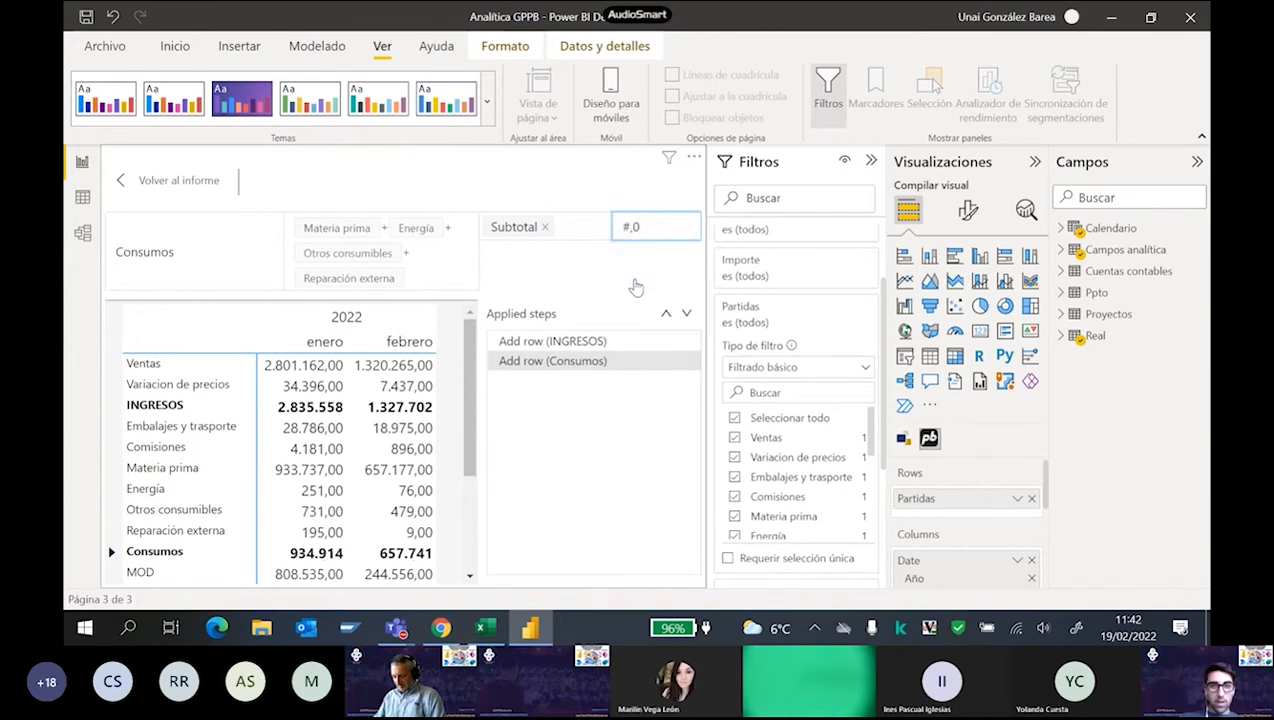
Return to the report page and hide the filters.
{"action": "left_click", "coordinate": [180, 184]}
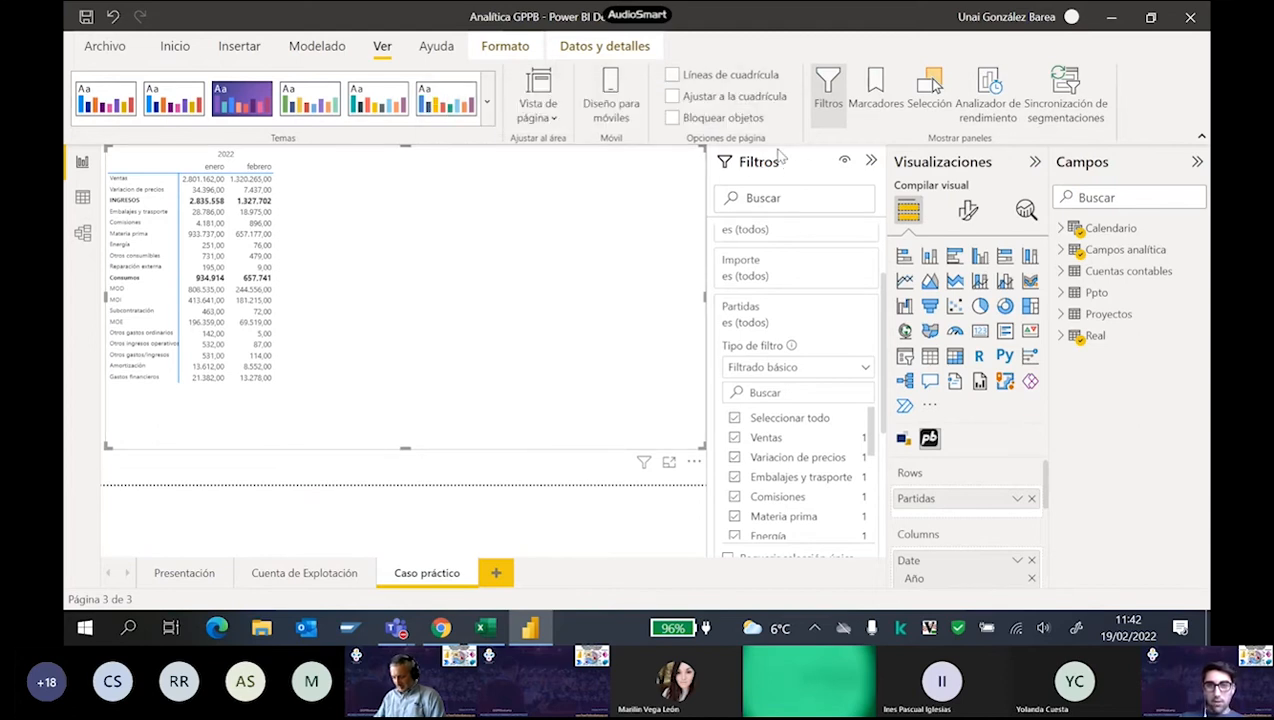
{"action": "left_click", "coordinate": [828, 88]}
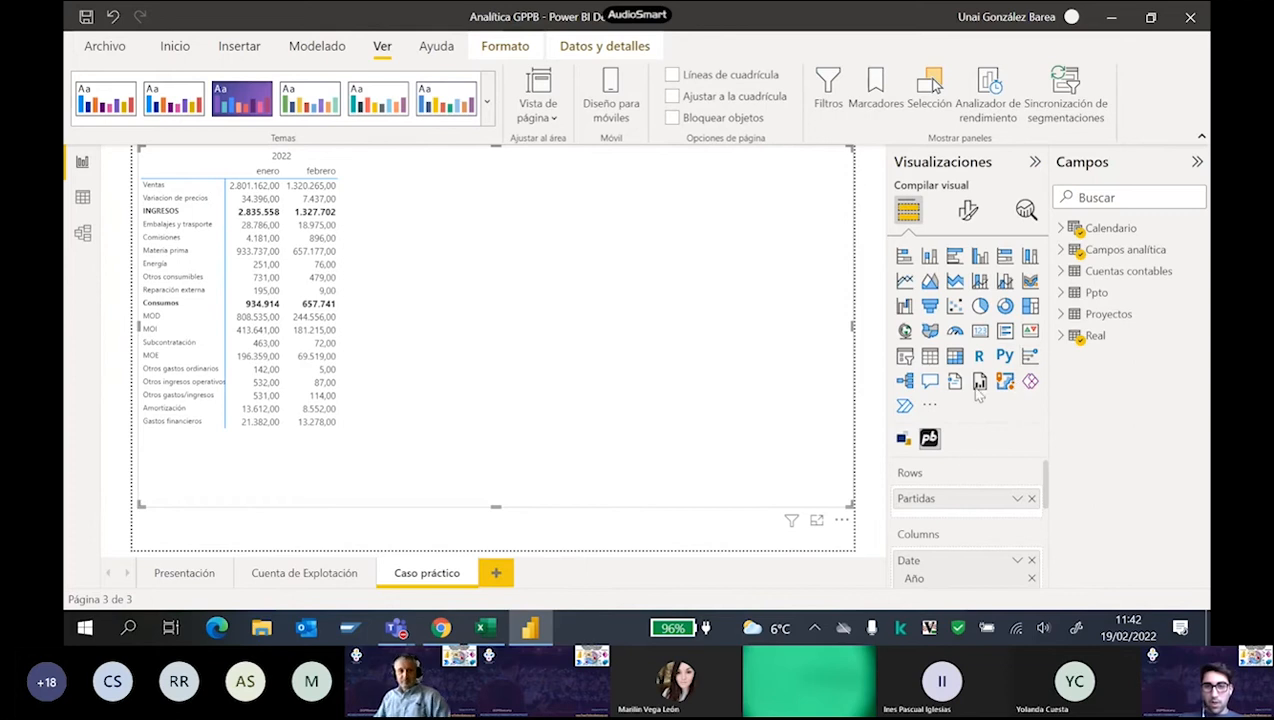
Look through the matrix's formatting options, including the Total, Subtotal, KPI, Custom, Bold, Overline and Underline styles.
{"action": "left_click", "coordinate": [968, 210]}
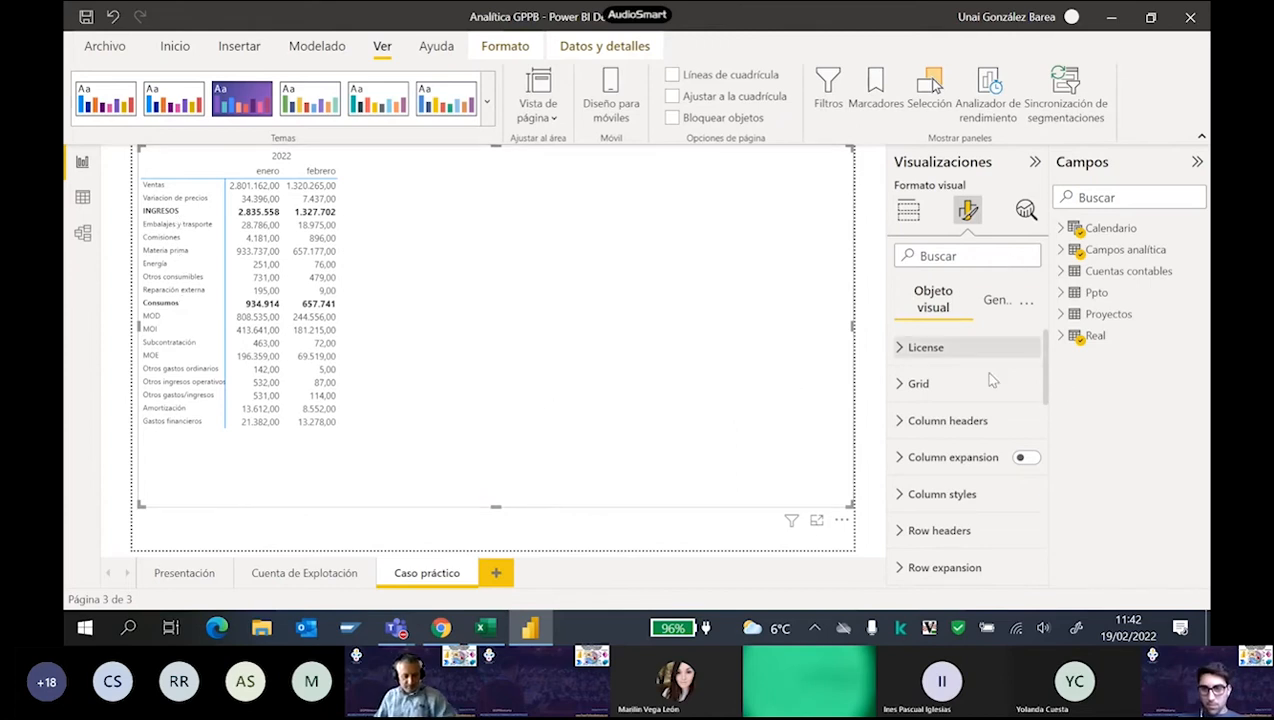
{"action": "scroll", "coordinate": [991, 380], "scroll_direction": "down", "scroll_amount": 5}
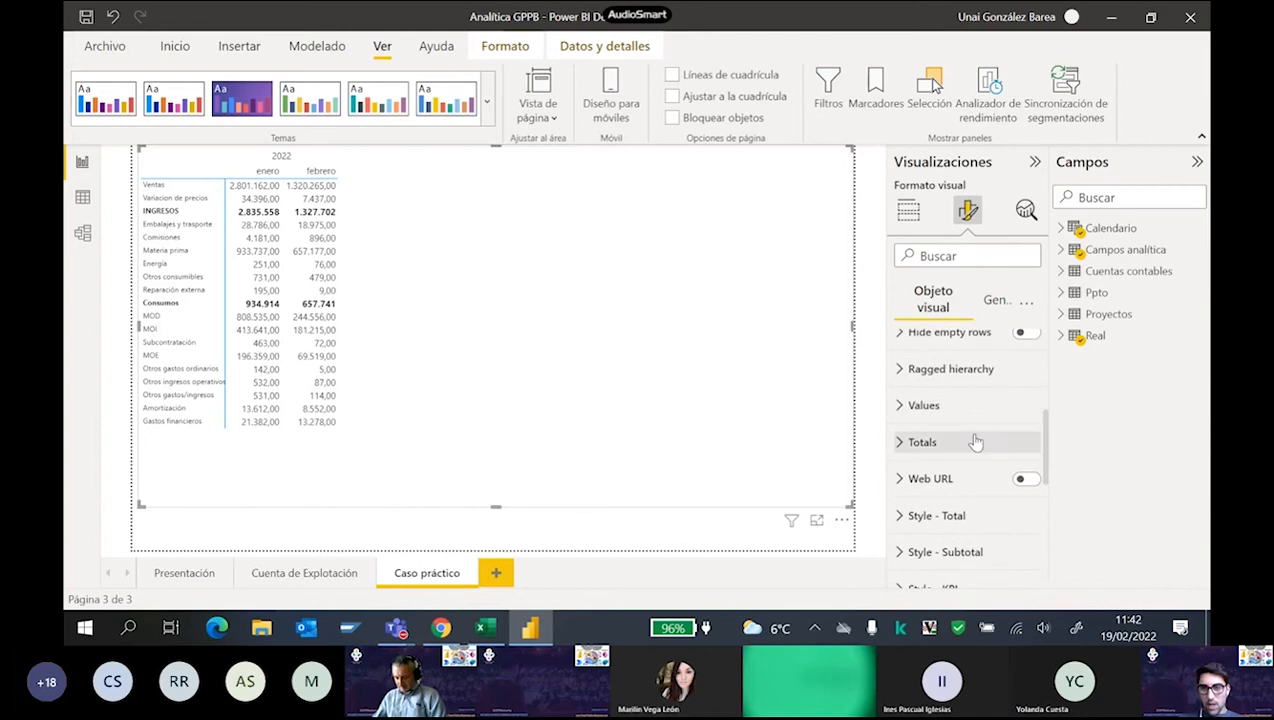
{"action": "scroll", "coordinate": [972, 412], "scroll_direction": "up", "scroll_amount": 2}
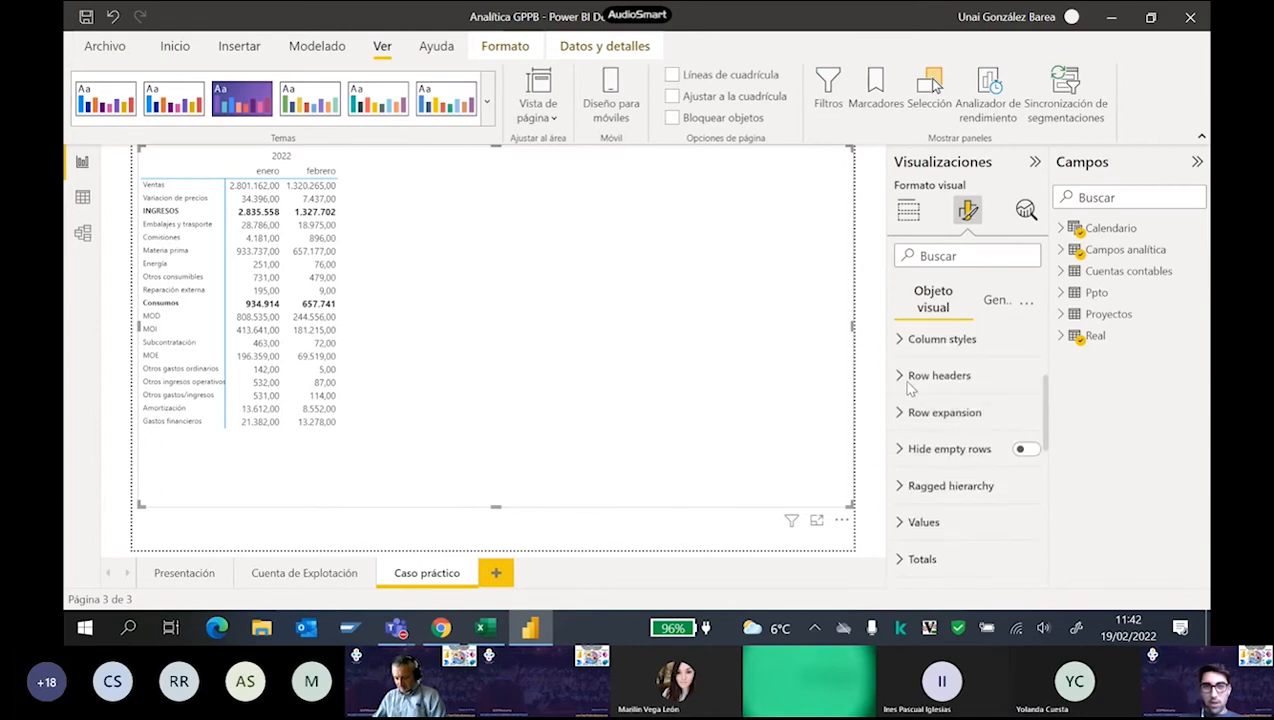
{"action": "scroll", "coordinate": [956, 425], "scroll_direction": "down", "scroll_amount": 2}
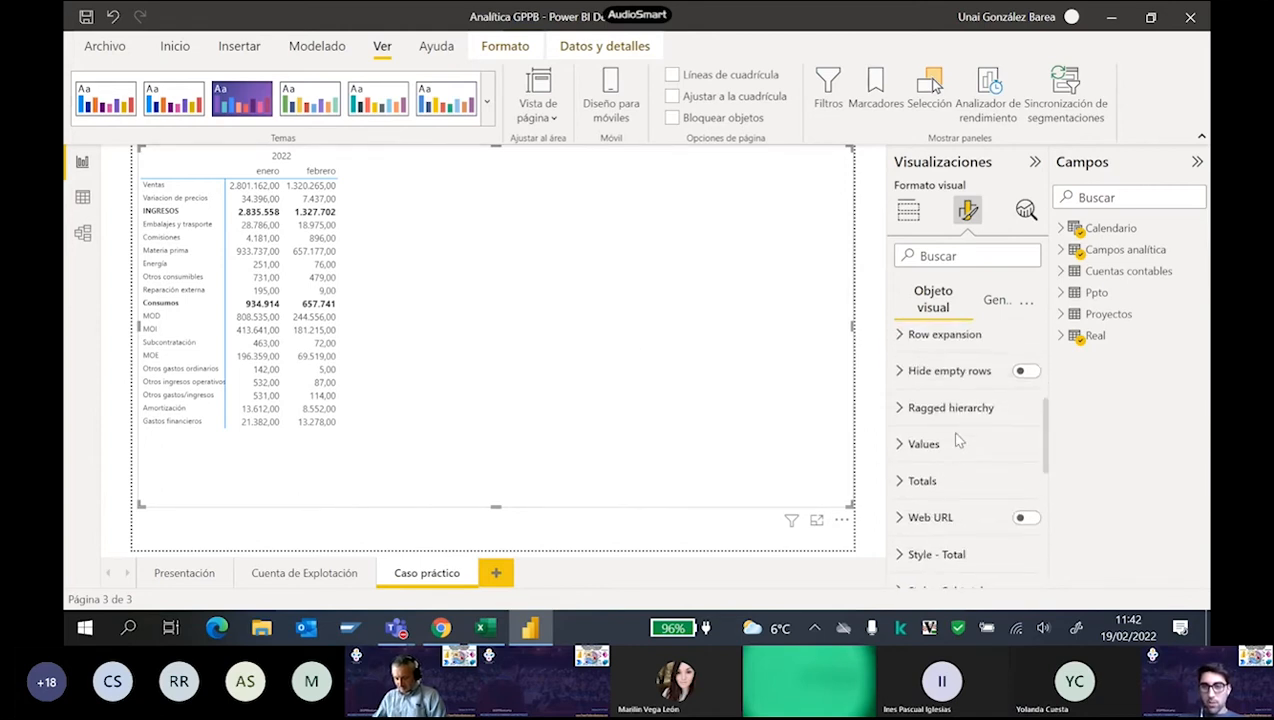
{"action": "scroll", "coordinate": [960, 452], "scroll_direction": "down", "scroll_amount": 1}
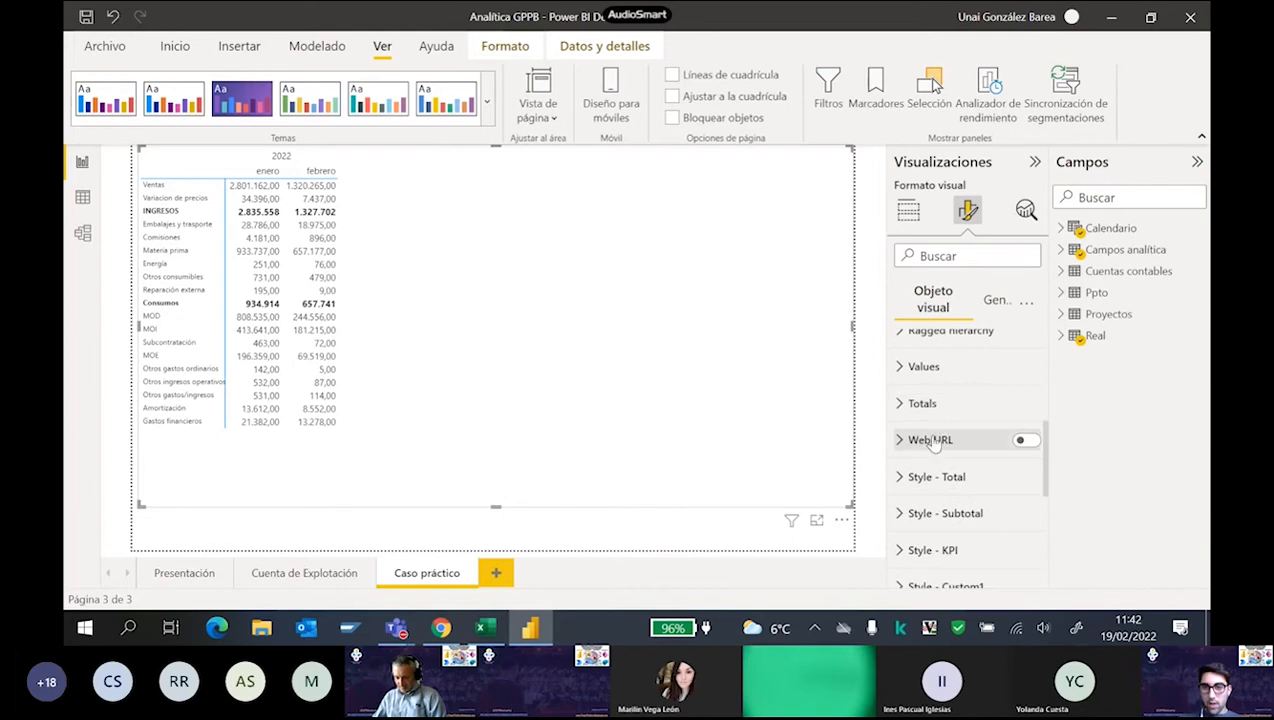
{"action": "scroll", "coordinate": [968, 450], "scroll_direction": "down", "scroll_amount": 1}
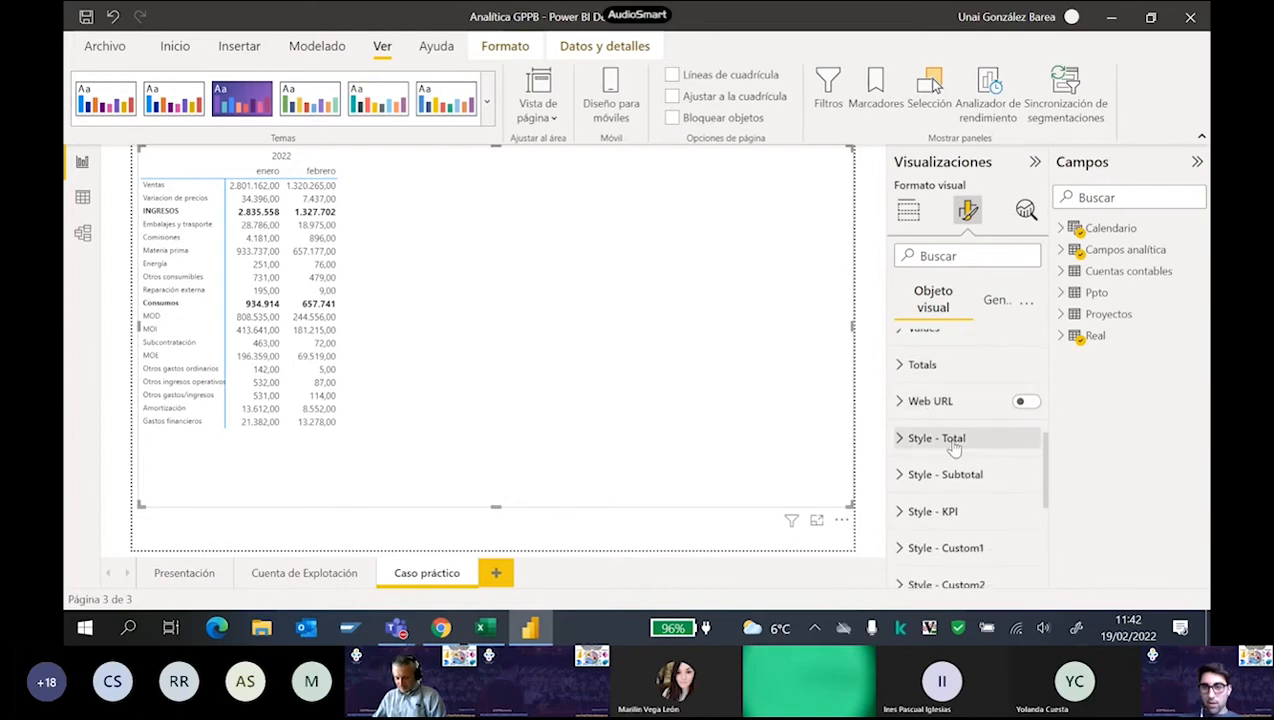
{"action": "scroll", "coordinate": [952, 484], "scroll_direction": "down", "scroll_amount": 2}
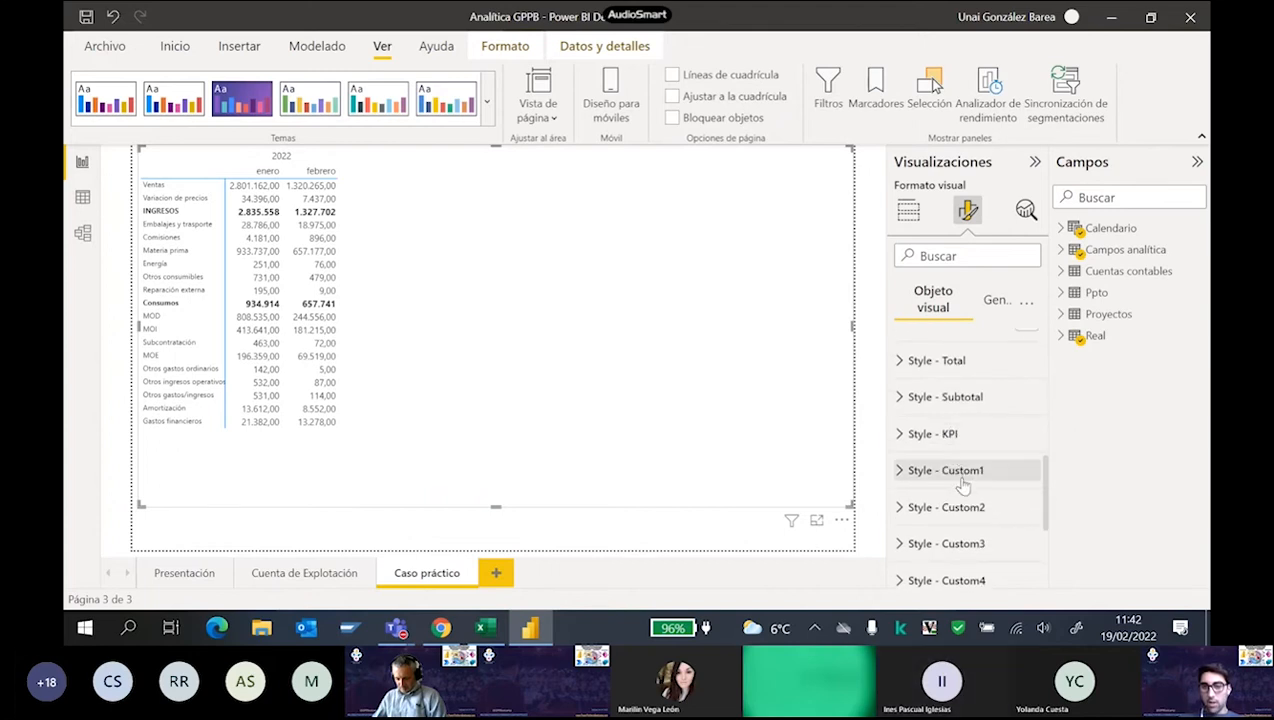
{"action": "scroll", "coordinate": [966, 538], "scroll_direction": "down", "scroll_amount": 3}
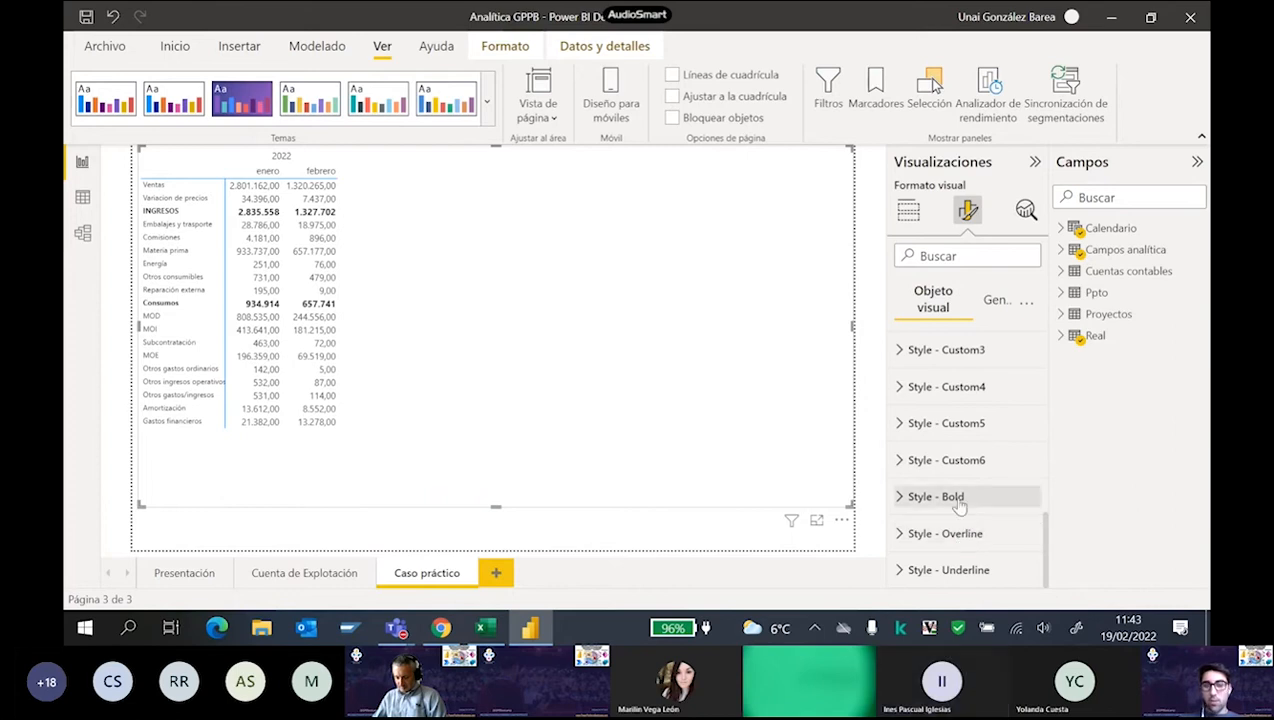
{"action": "scroll", "coordinate": [945, 480], "scroll_direction": "up", "scroll_amount": 3}
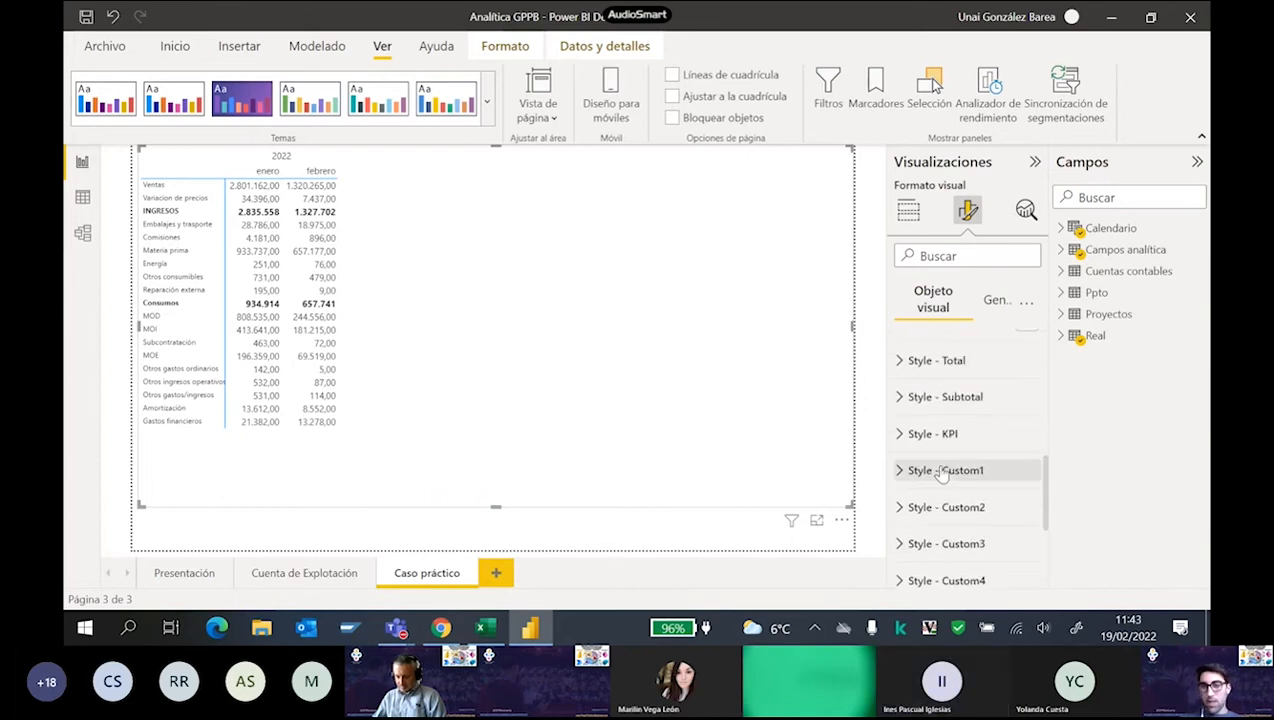
{"action": "scroll", "coordinate": [945, 472], "scroll_direction": "up", "scroll_amount": 1}
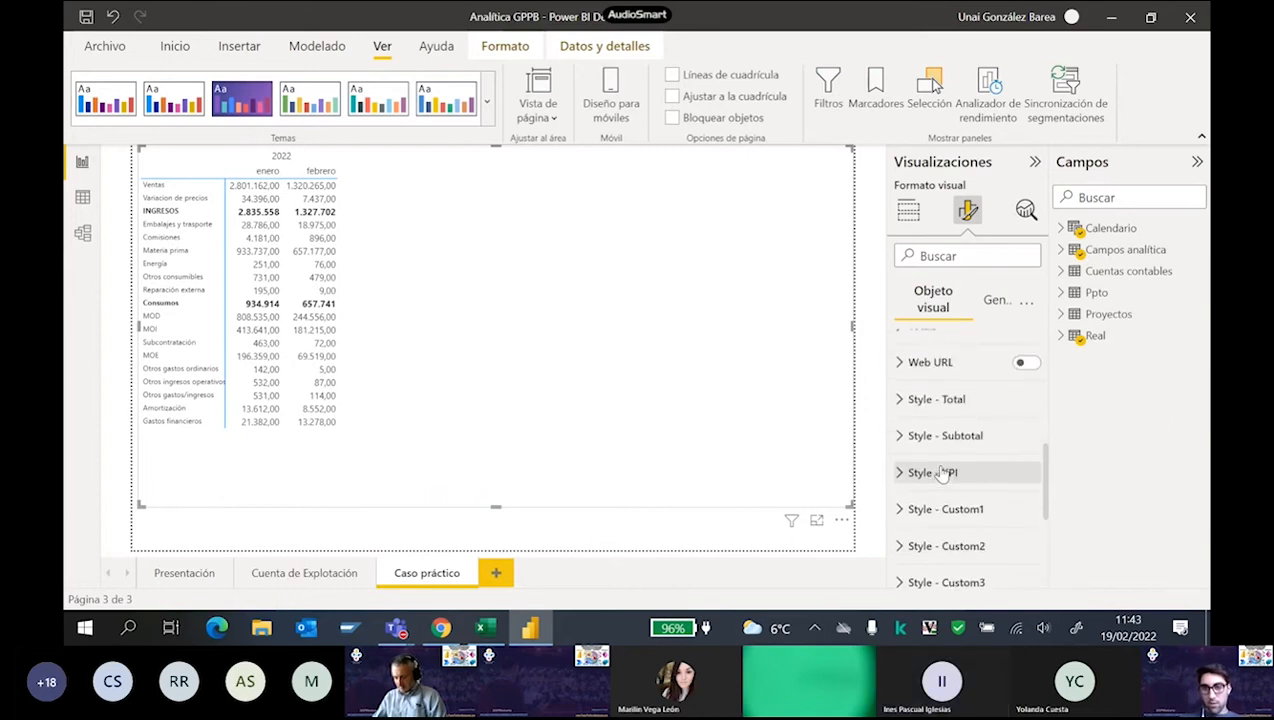
Give the matrix's Total style an orange background and a white font.
{"action": "left_click", "coordinate": [899, 400]}
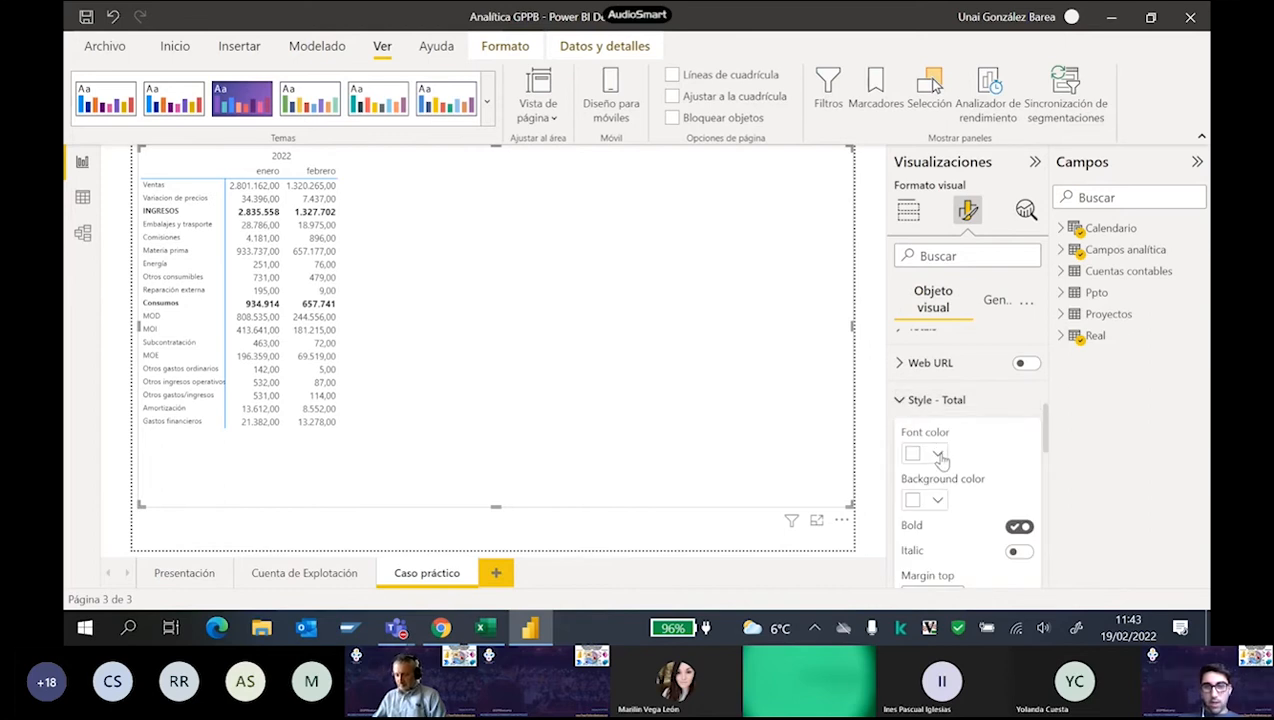
{"action": "left_click", "coordinate": [938, 501]}
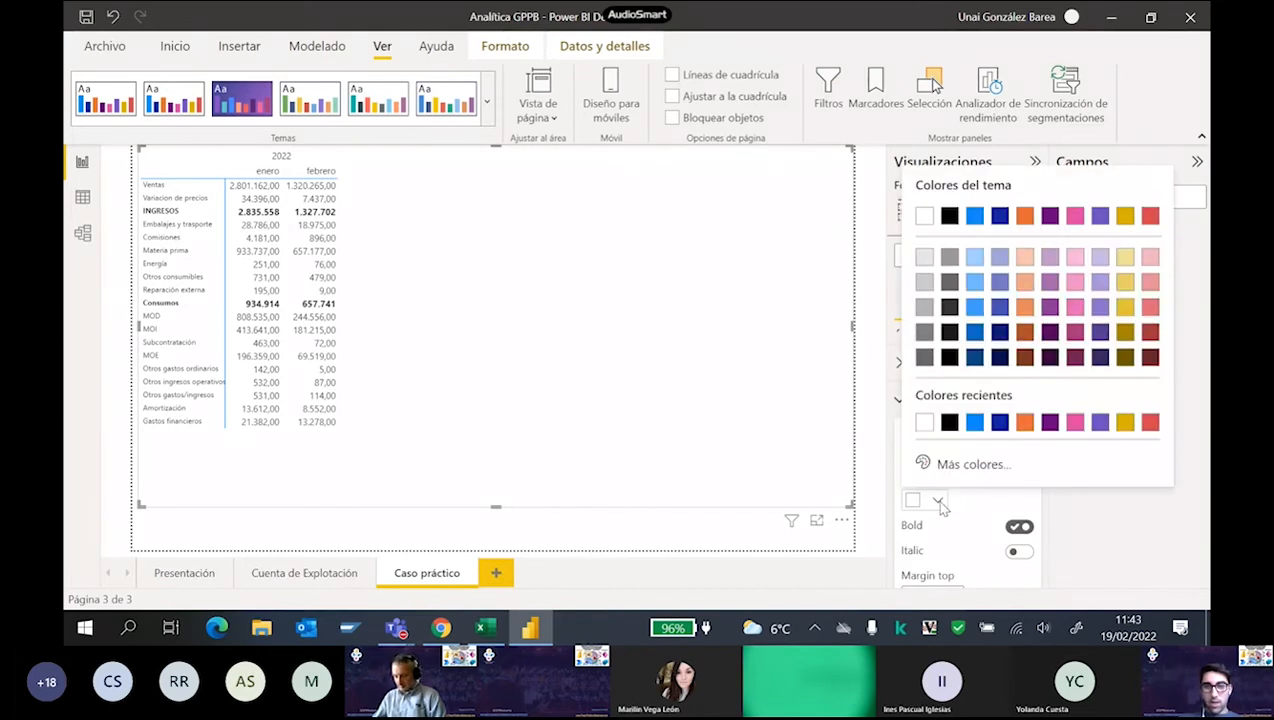
{"action": "left_click", "coordinate": [1025, 422]}
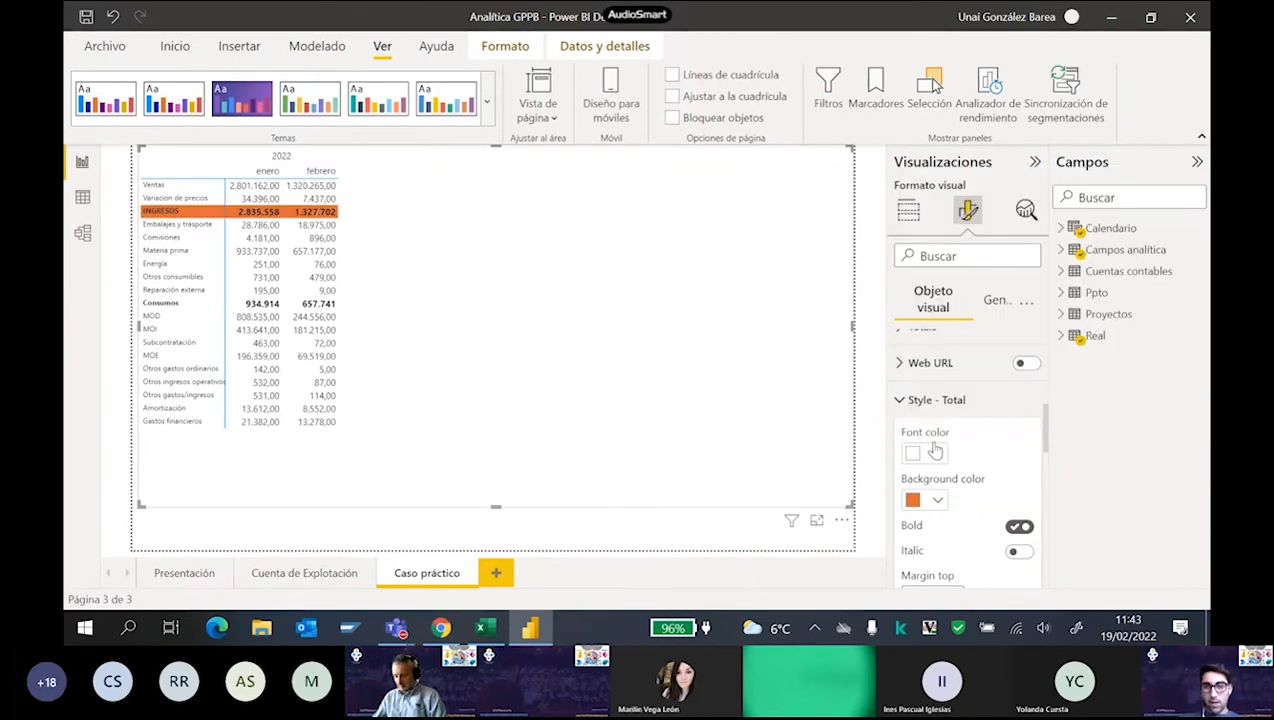
{"action": "left_click", "coordinate": [935, 452]}
{"action": "left_click", "coordinate": [923, 376]}
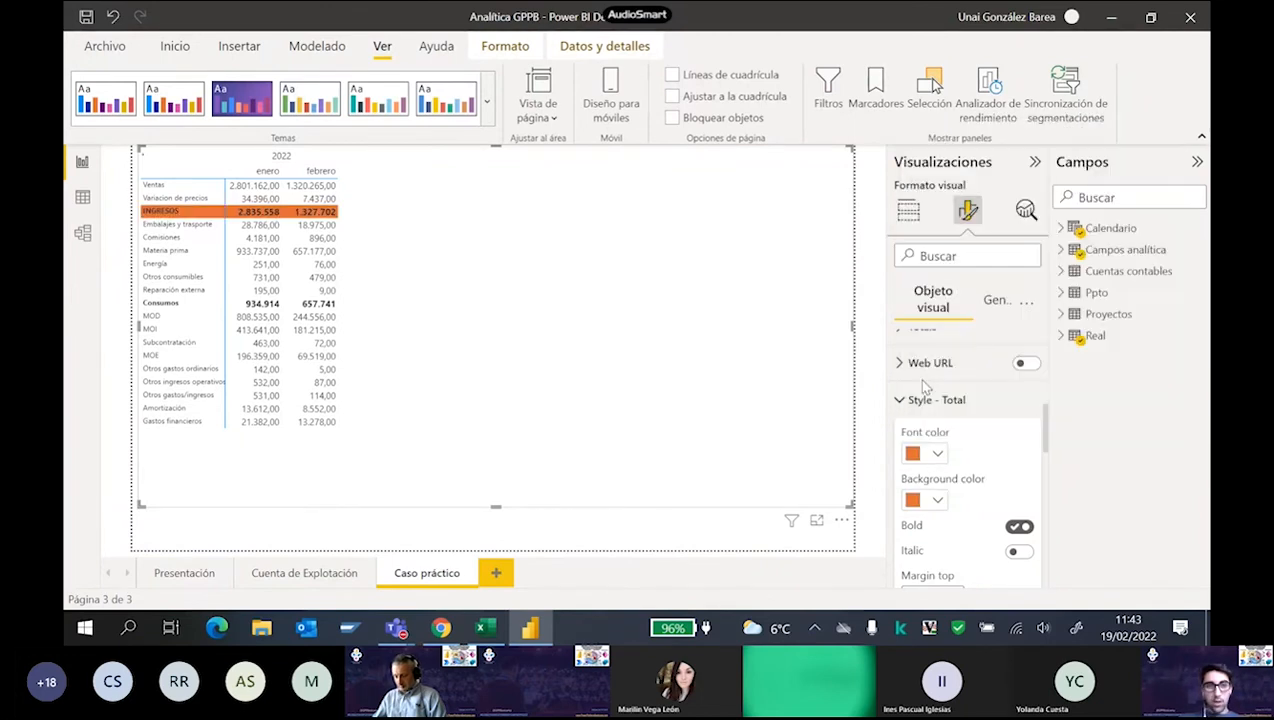
{"action": "left_click", "coordinate": [938, 453]}
{"action": "left_click", "coordinate": [925, 171]}
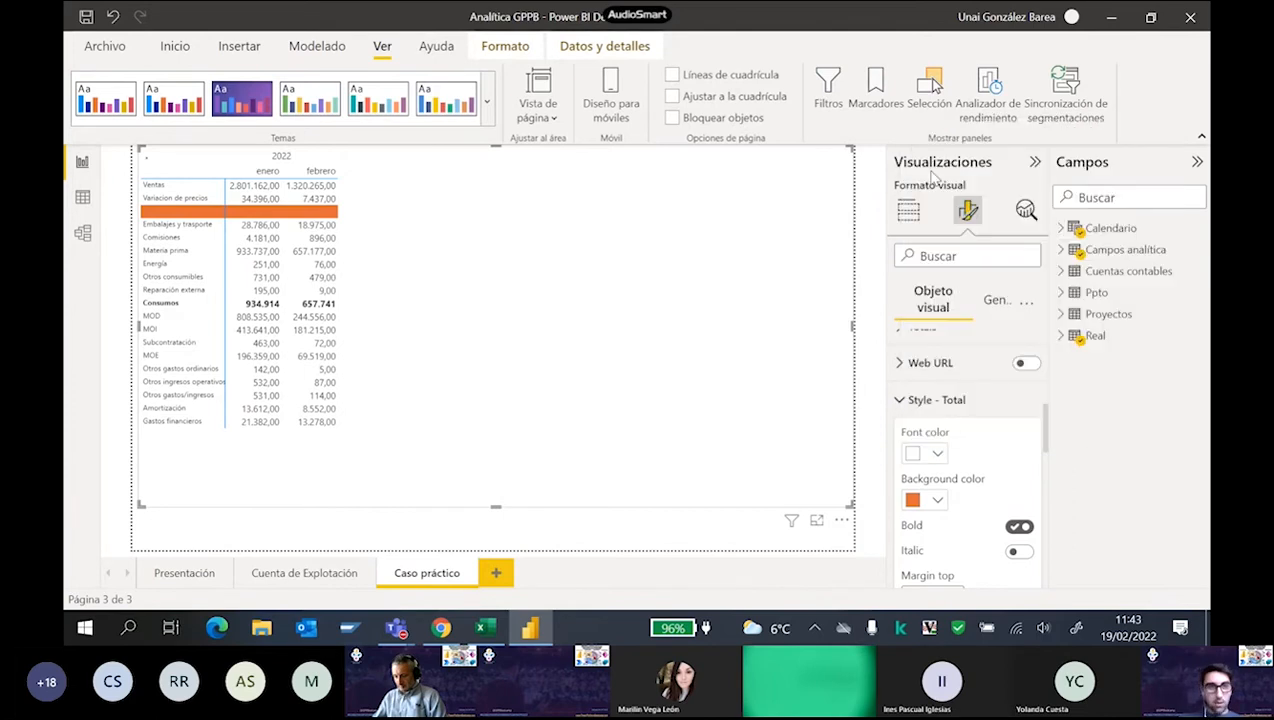
{"action": "left_click", "coordinate": [935, 399]}
Give the Subtotal style a light orange background and narrow the matrix to fit close around its month columns.
{"action": "scroll", "coordinate": [955, 452], "scroll_direction": "down", "scroll_amount": 1}
{"action": "scroll", "coordinate": [955, 452], "scroll_direction": "up", "scroll_amount": 1}
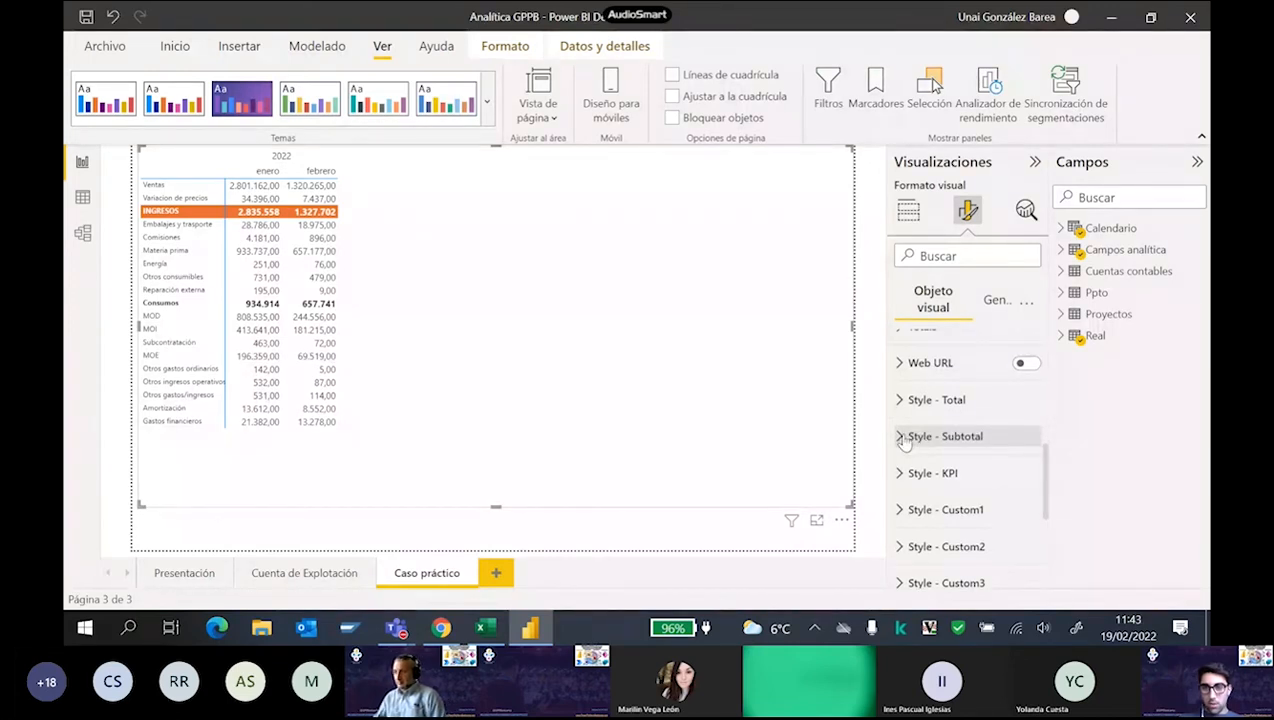
{"action": "left_click", "coordinate": [904, 441]}
{"action": "scroll", "coordinate": [930, 452], "scroll_direction": "down", "scroll_amount": 2}
{"action": "left_click", "coordinate": [936, 458]}
{"action": "left_click", "coordinate": [1025, 240]}
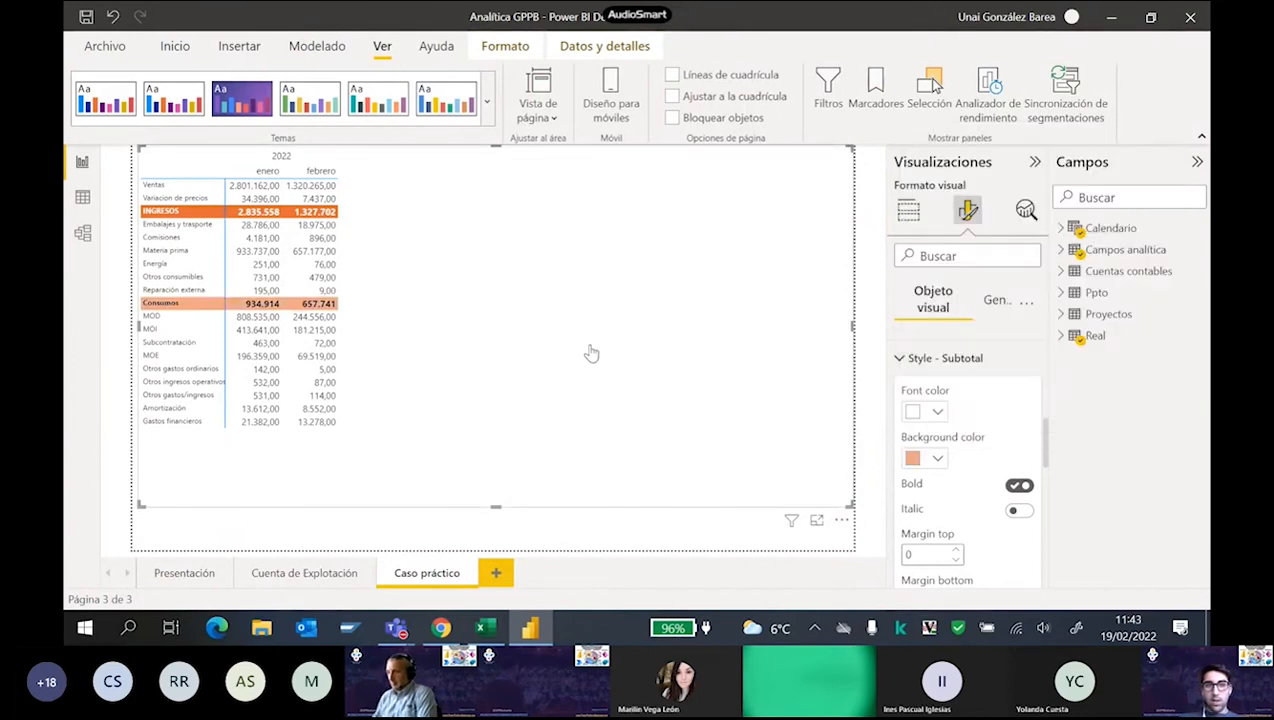
{"action": "left_click_drag", "start_coordinate": [850, 323], "coordinate": [390, 299]}
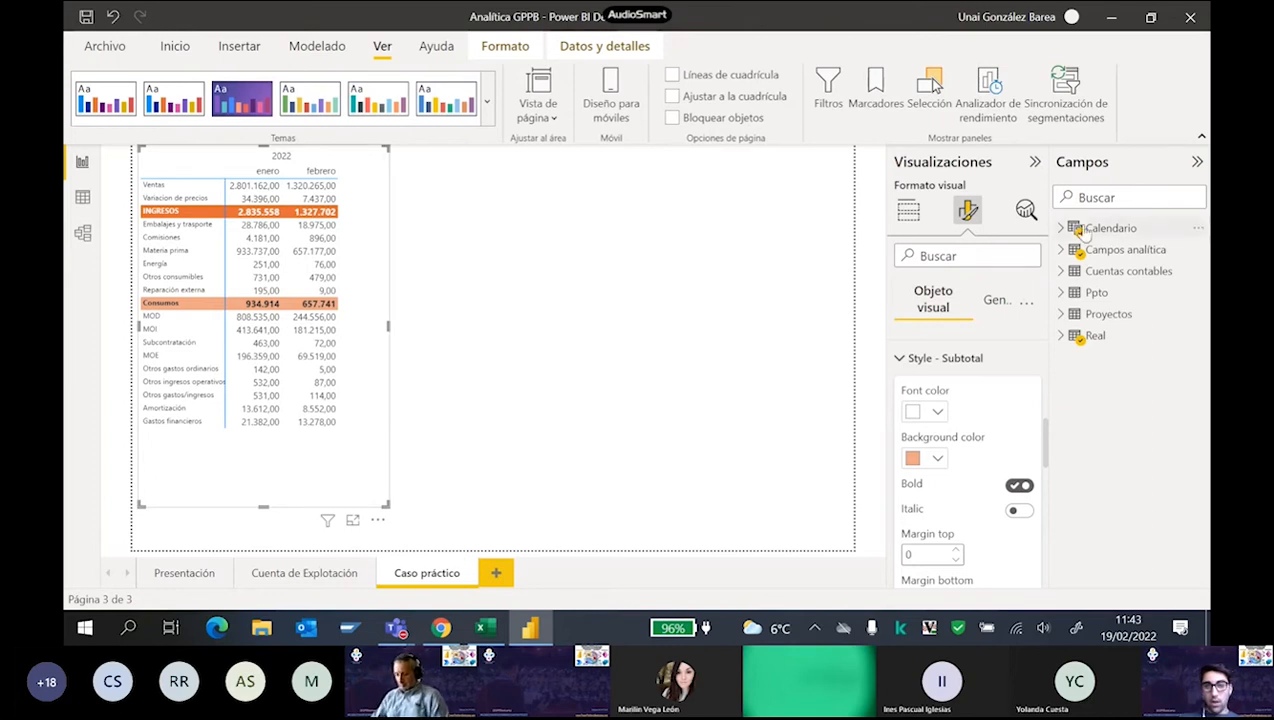
Add the Real Ingresos and Importe Real % measures to the matrix values and widen the matrix to show every column.
{"action": "left_click", "coordinate": [1061, 338]}
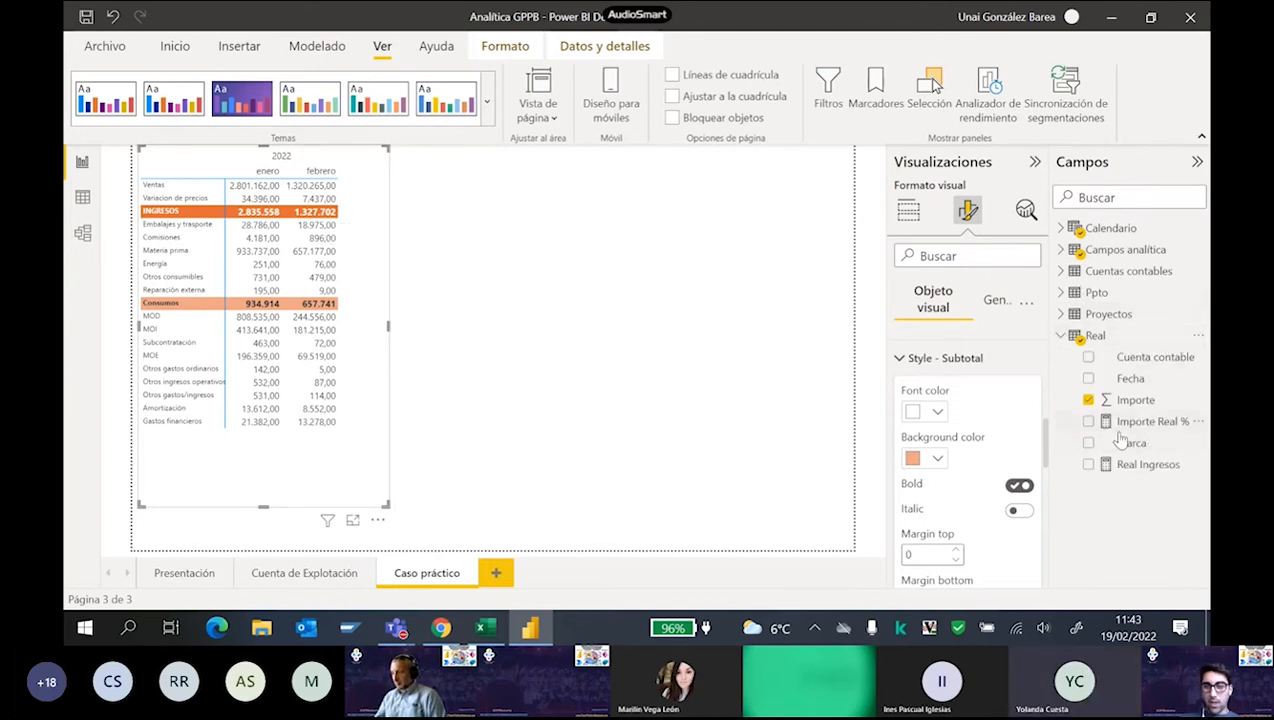
{"action": "mouse_move", "coordinate": [1157, 474]}
{"action": "left_mouse_down"}
{"action": "mouse_move", "coordinate": [1127, 463]}
{"action": "mouse_move", "coordinate": [1140, 463]}
{"action": "left_mouse_up"}
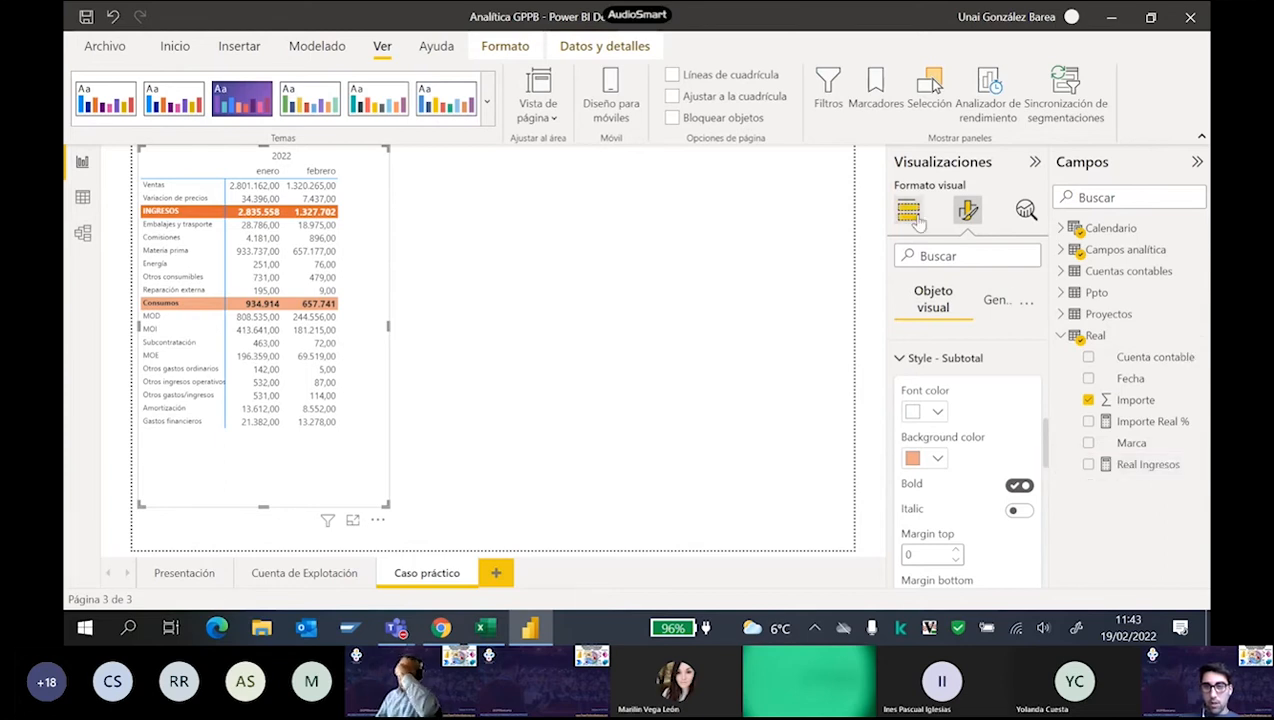
{"action": "scroll", "coordinate": [981, 500], "scroll_direction": "down", "scroll_amount": 3}
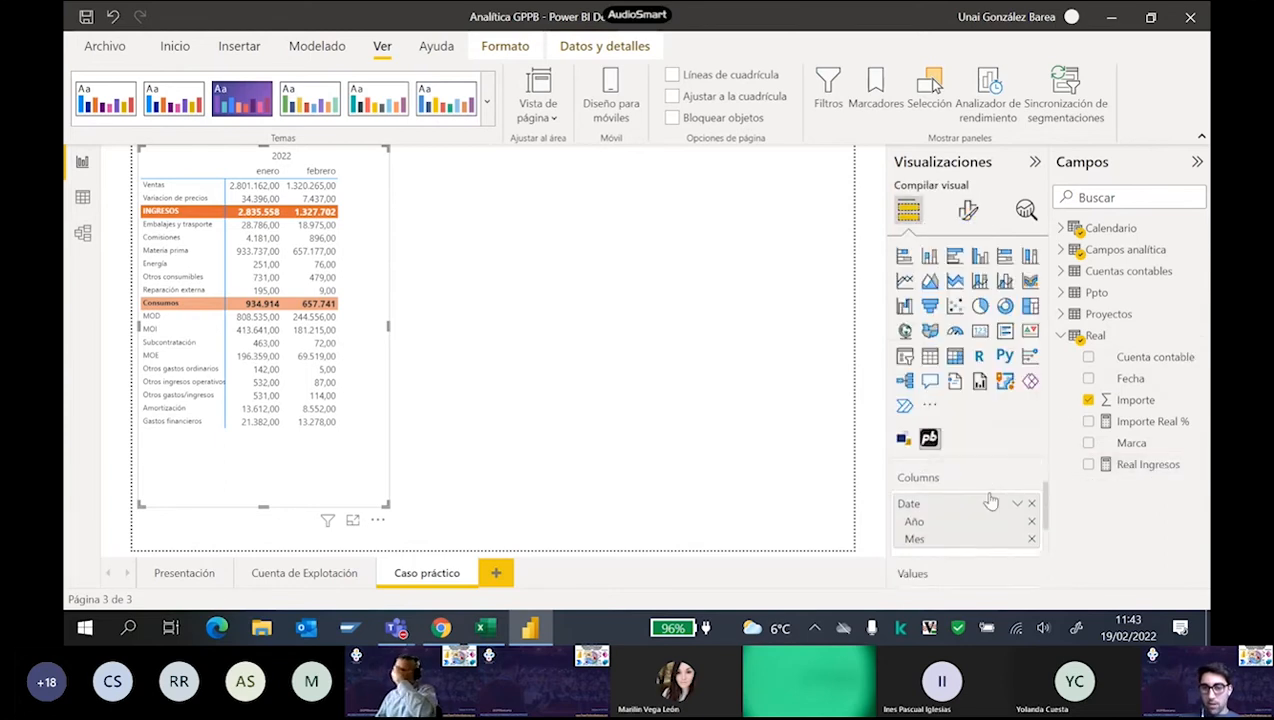
{"action": "left_click_drag", "start_coordinate": [1132, 464], "coordinate": [953, 574]}
{"action": "left_click_drag", "start_coordinate": [1152, 466], "coordinate": [987, 578]}
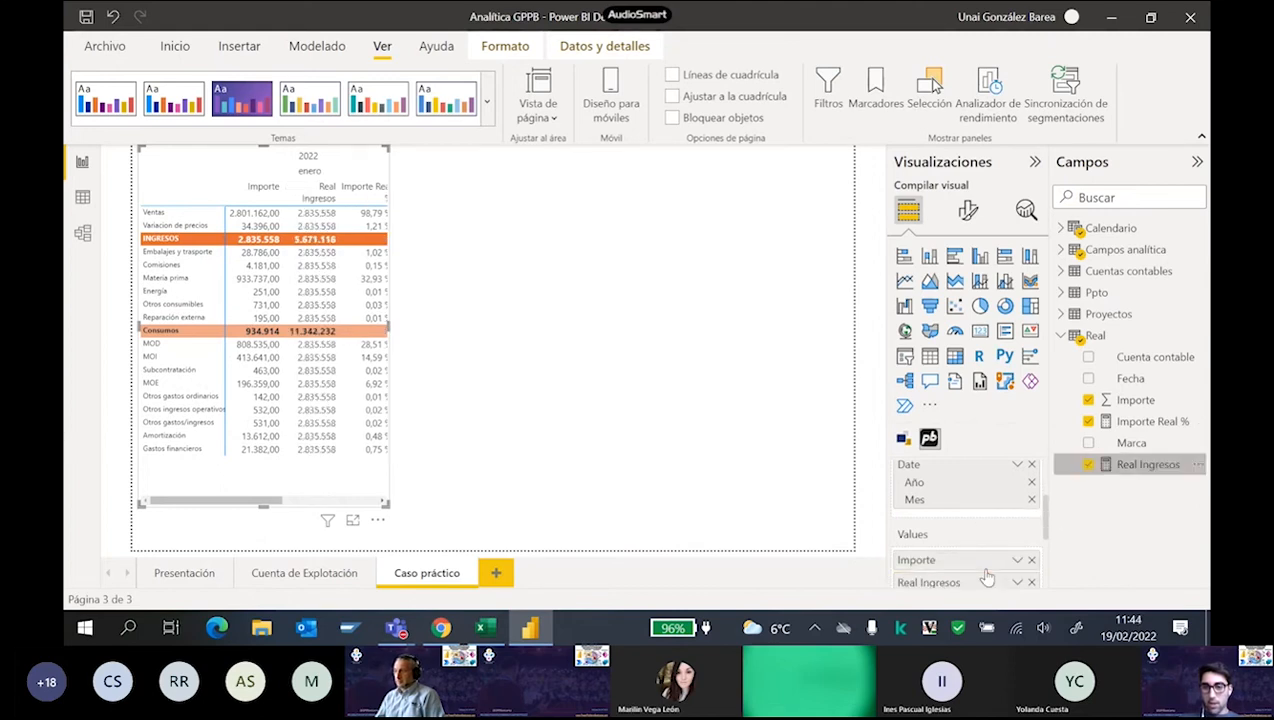
{"action": "scroll", "coordinate": [975, 550], "scroll_direction": "down", "scroll_amount": 1}
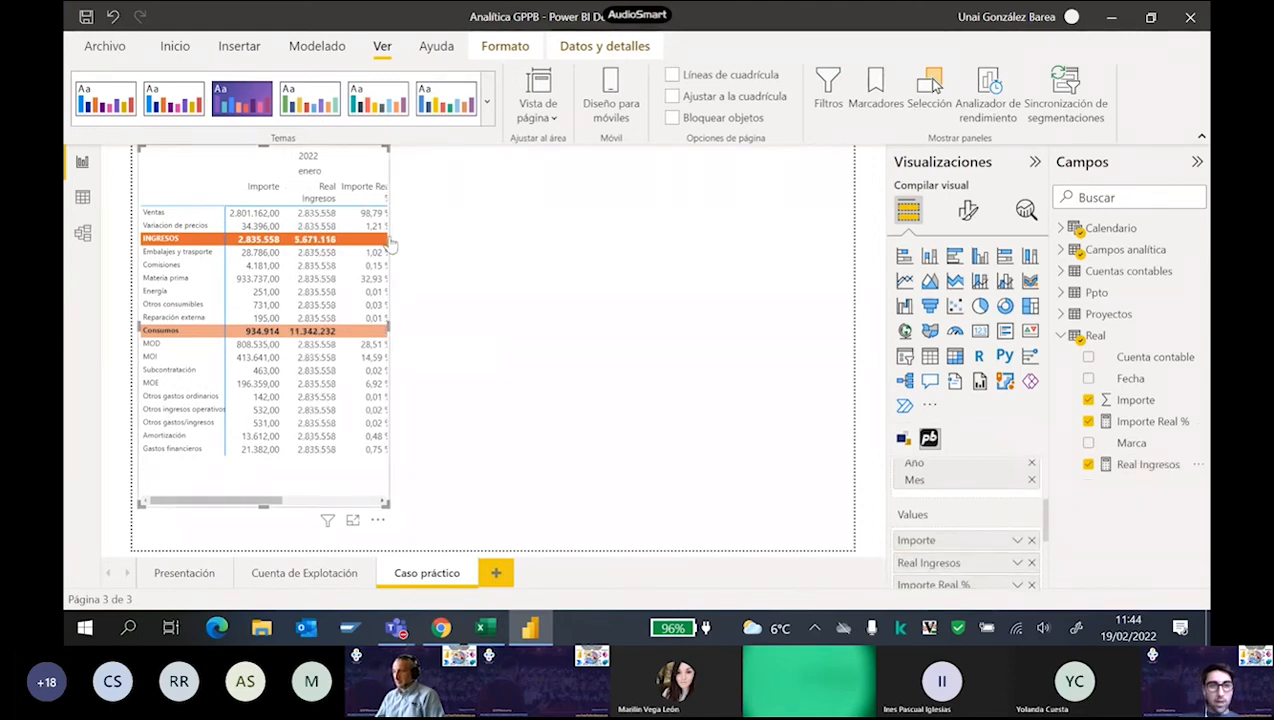
{"action": "left_click_drag", "start_coordinate": [389, 327], "coordinate": [640, 336]}
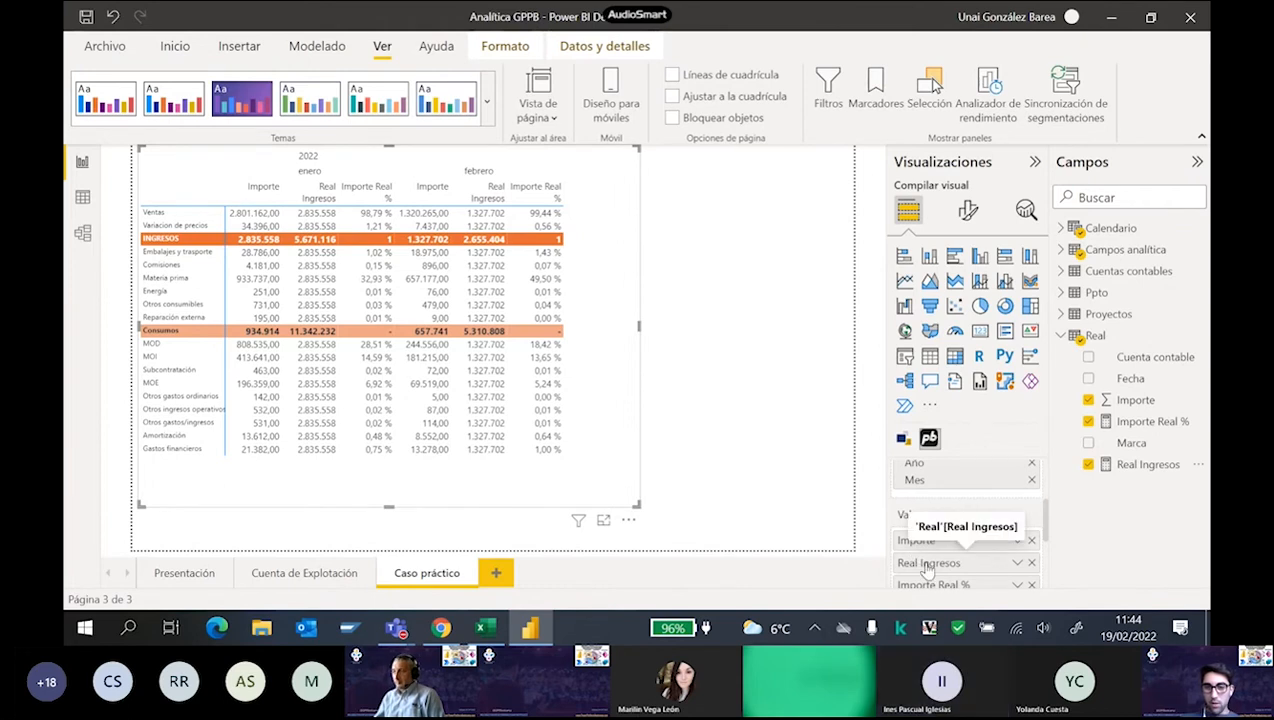
Examine the DAX formulas of the Real Ingresos and Importe Real % measures.
{"action": "left_click", "coordinate": [1155, 474]}
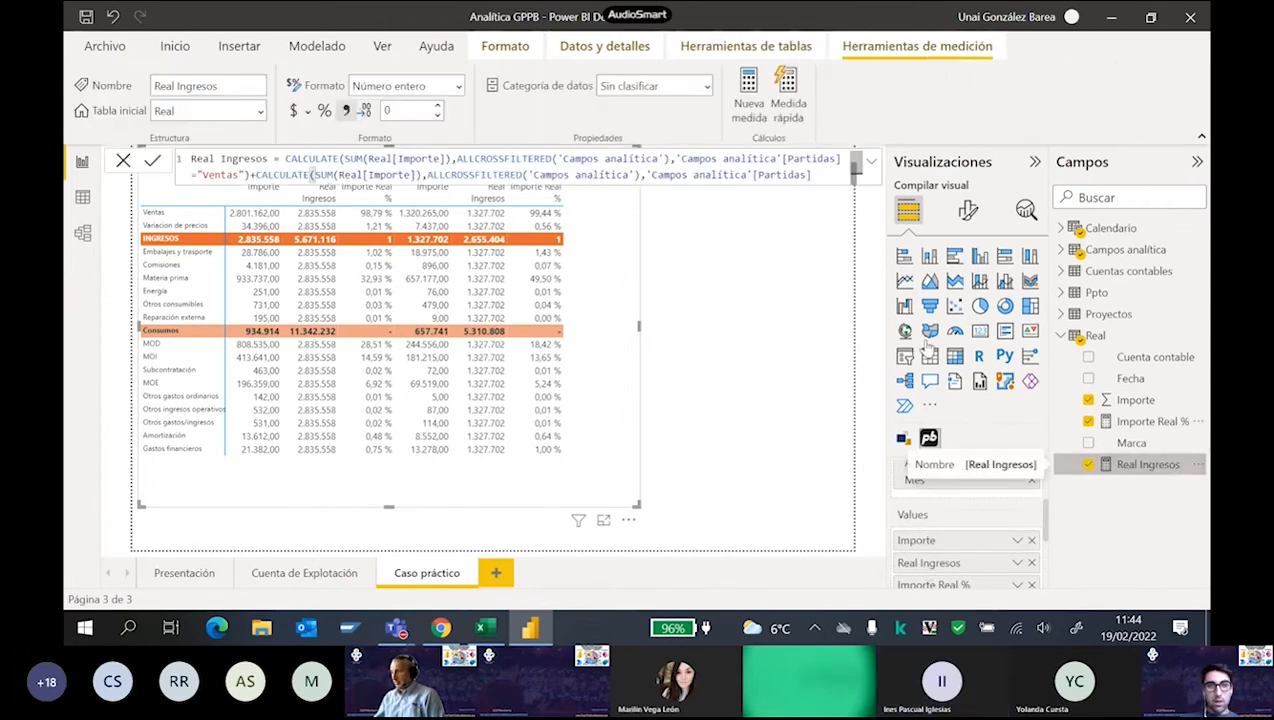
{"action": "scroll", "coordinate": [729, 175], "scroll_direction": "up", "scroll_amount": 4}
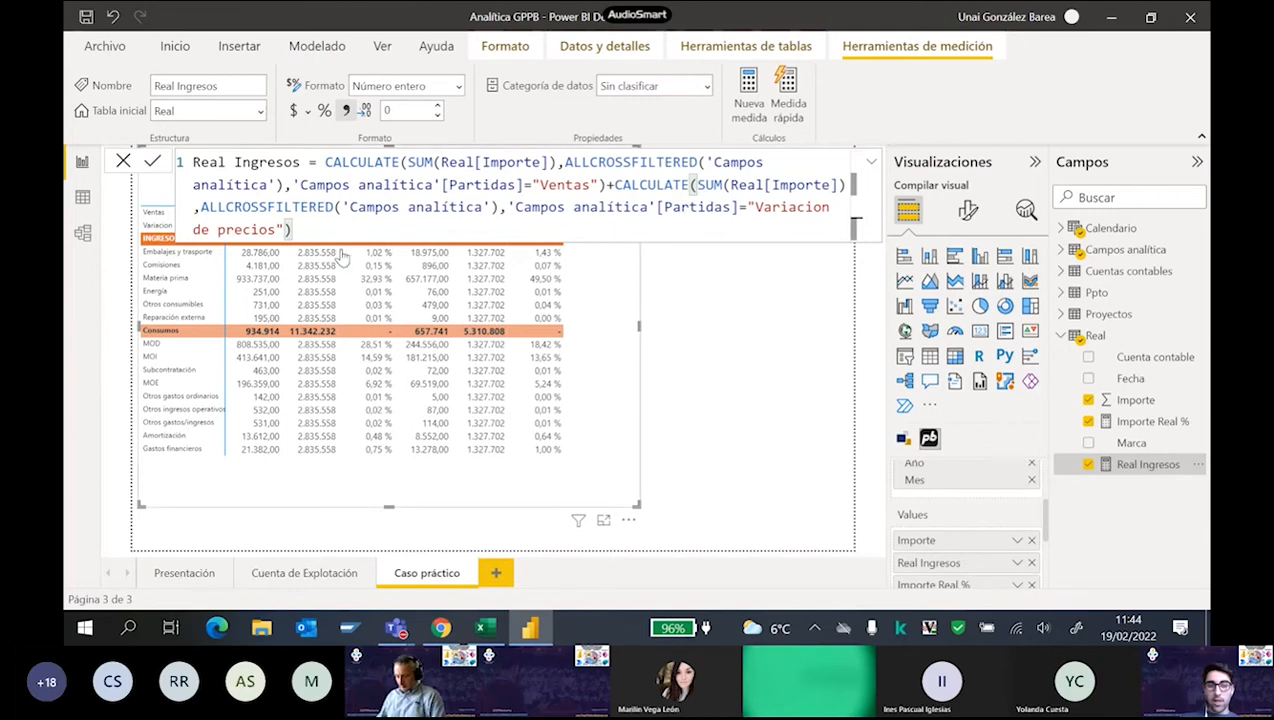
{"action": "scroll", "coordinate": [390, 222], "scroll_direction": "down", "scroll_amount": 2}
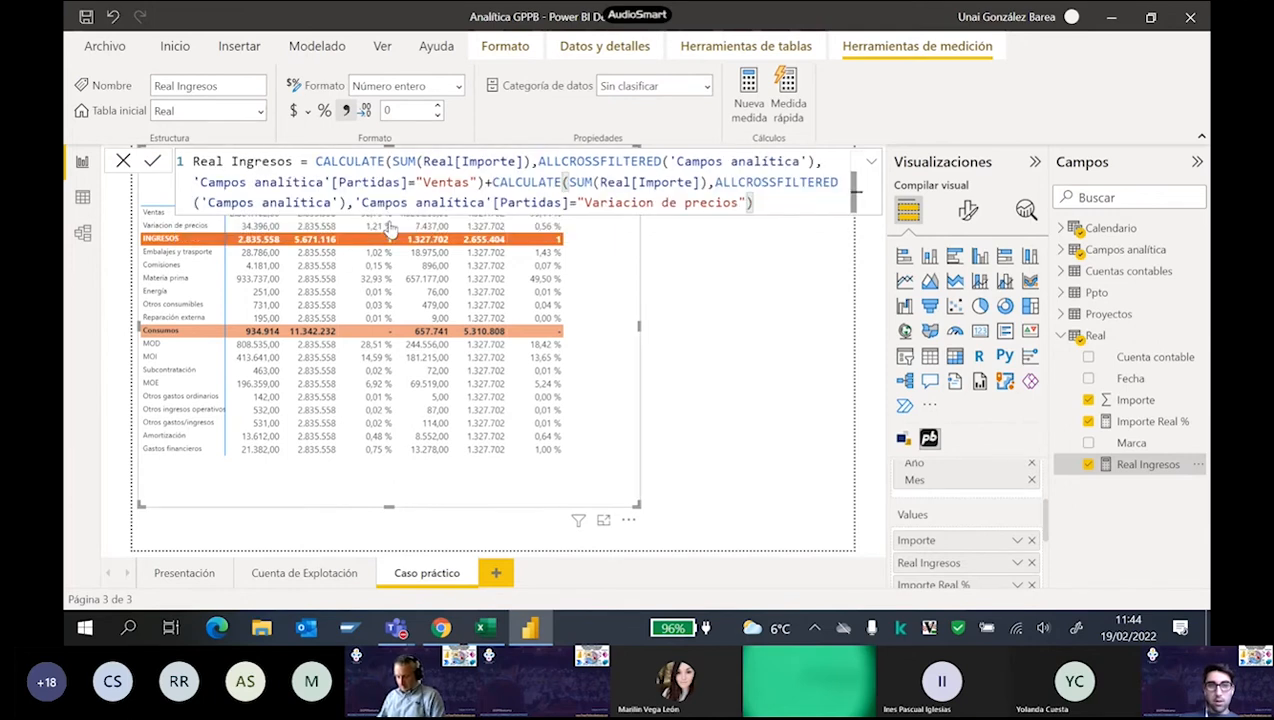
{"action": "scroll", "coordinate": [401, 190], "scroll_direction": "down", "scroll_amount": 1}
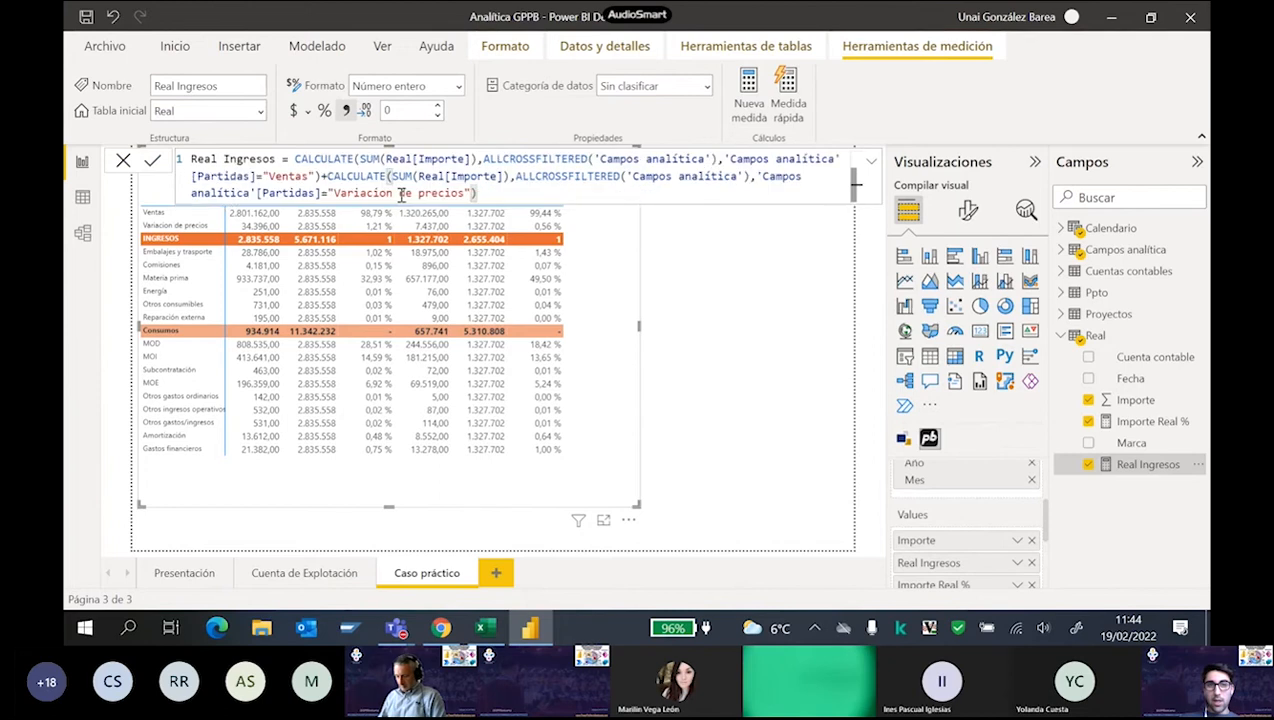
{"action": "left_click", "coordinate": [1145, 421]}
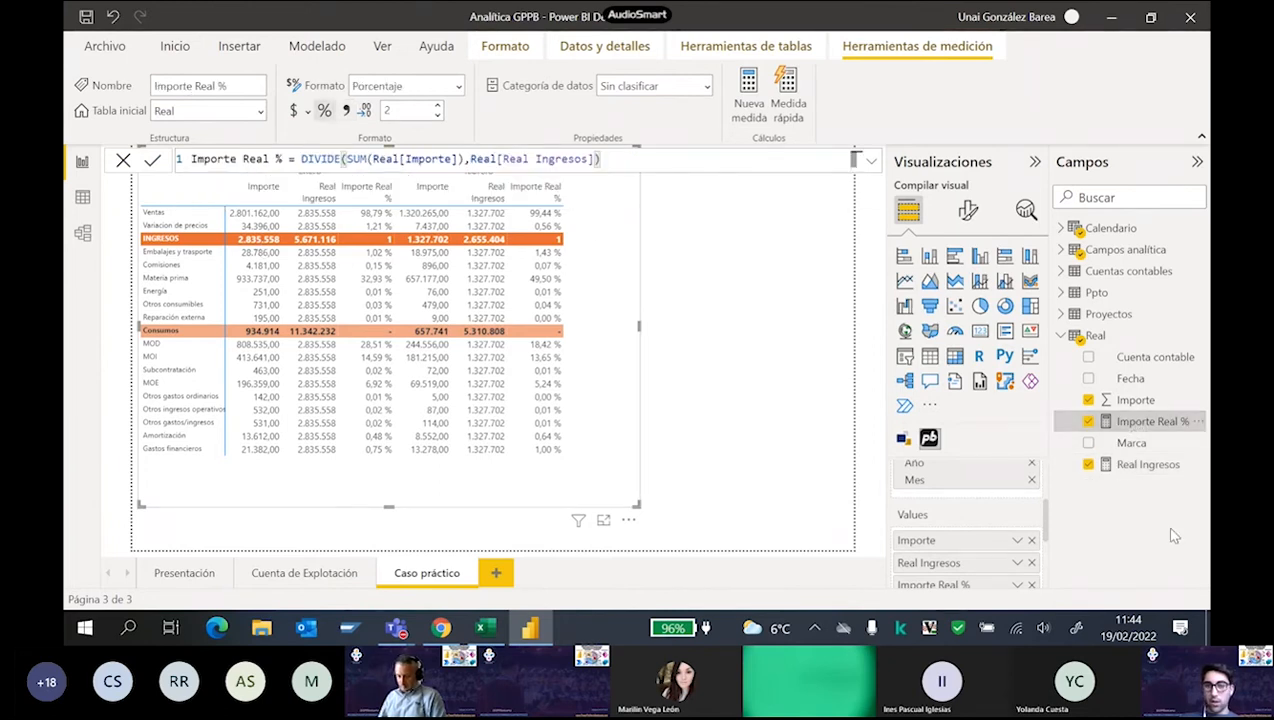
Remove Real Ingresos from the matrix values, keeping Importe and Importe Real %.
{"action": "left_click", "coordinate": [1032, 564]}
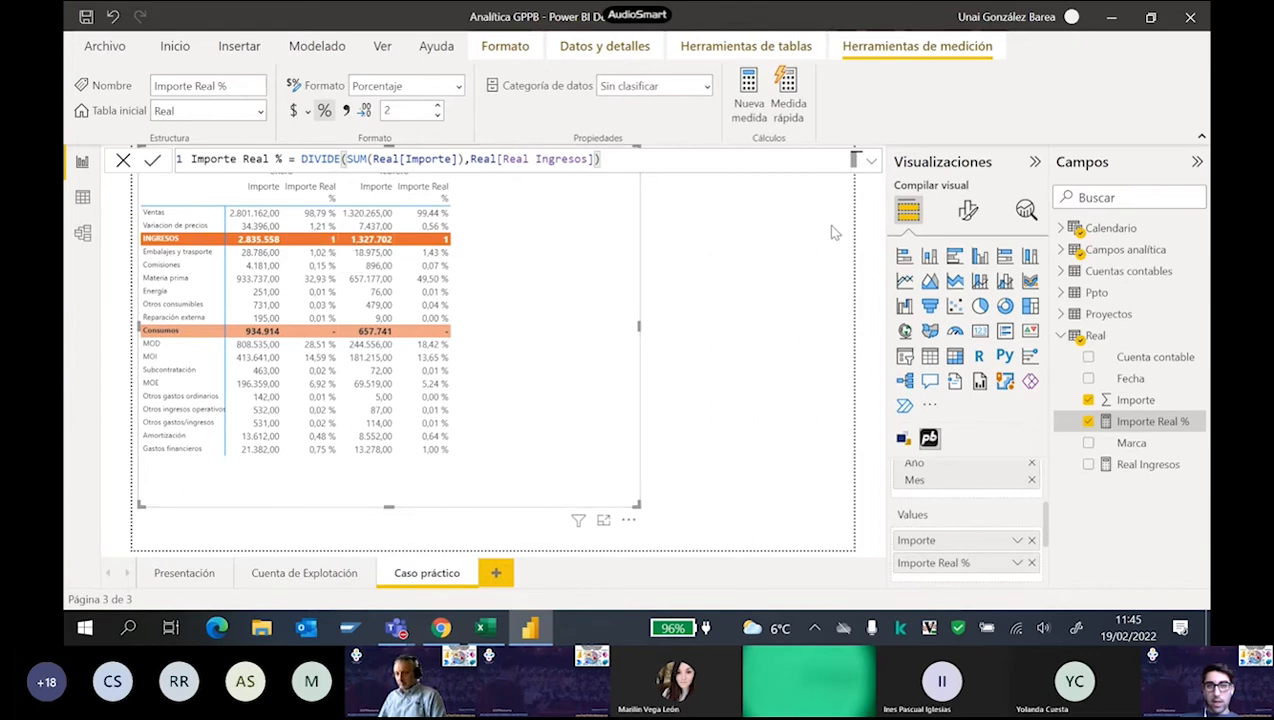
{"action": "left_click", "coordinate": [740, 292]}
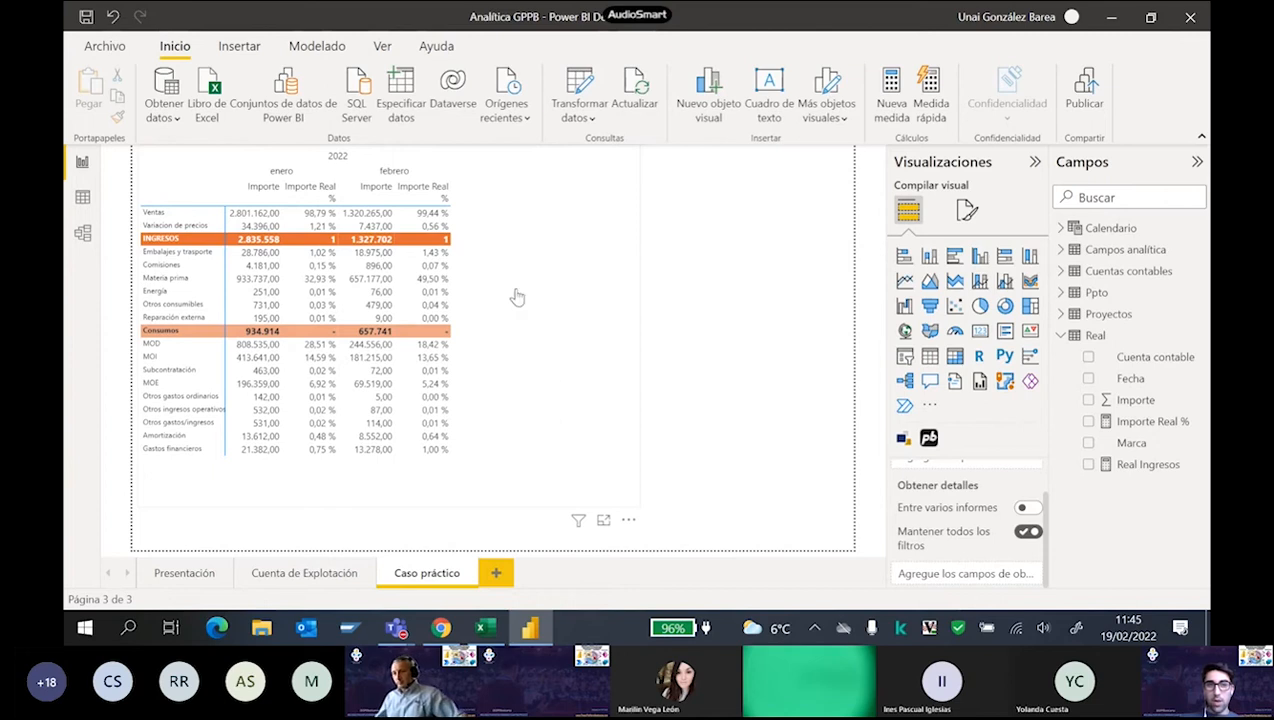
{"action": "left_click", "coordinate": [589, 441]}
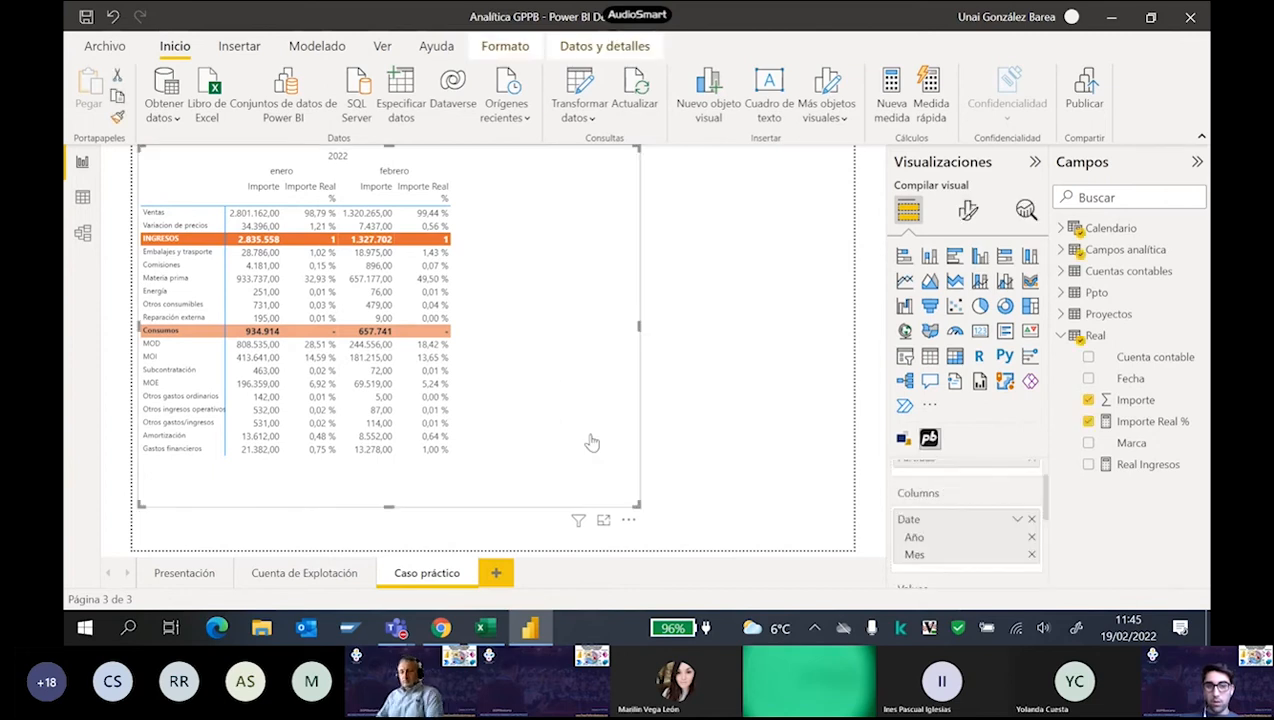
Go to the Cuenta de Explotación page and collapse the side panes and ribbon to view the REAL and BUDGET statements.
{"action": "left_click", "coordinate": [334, 573]}
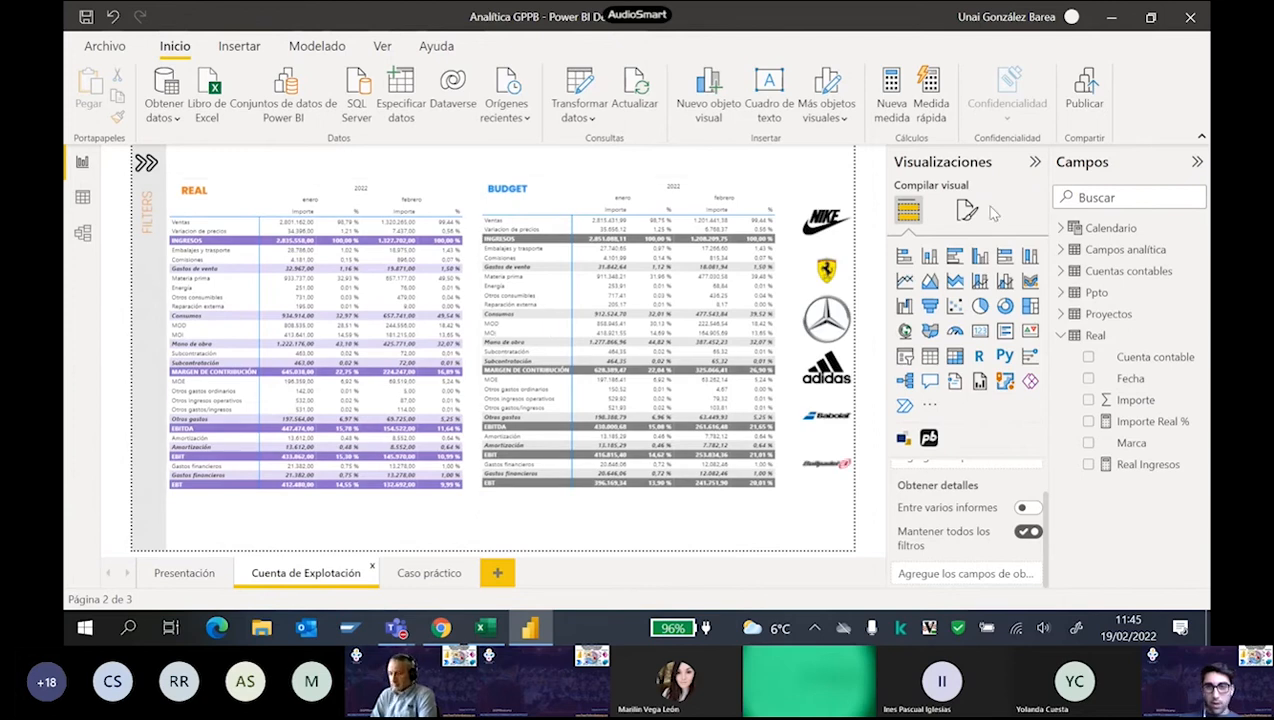
{"action": "left_click", "coordinate": [1034, 161]}
{"action": "left_click", "coordinate": [1197, 161]}
{"action": "left_click", "coordinate": [1199, 131]}
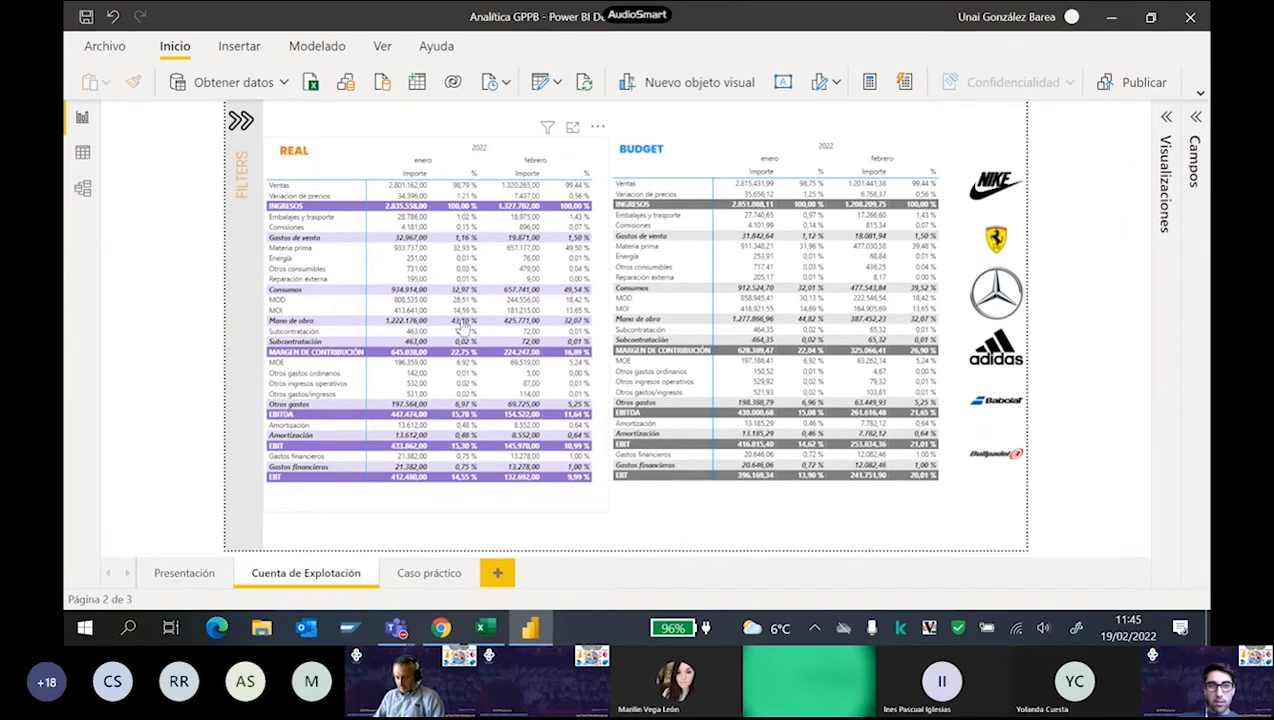
{"action": "mouse_move", "coordinate": [414, 215]}
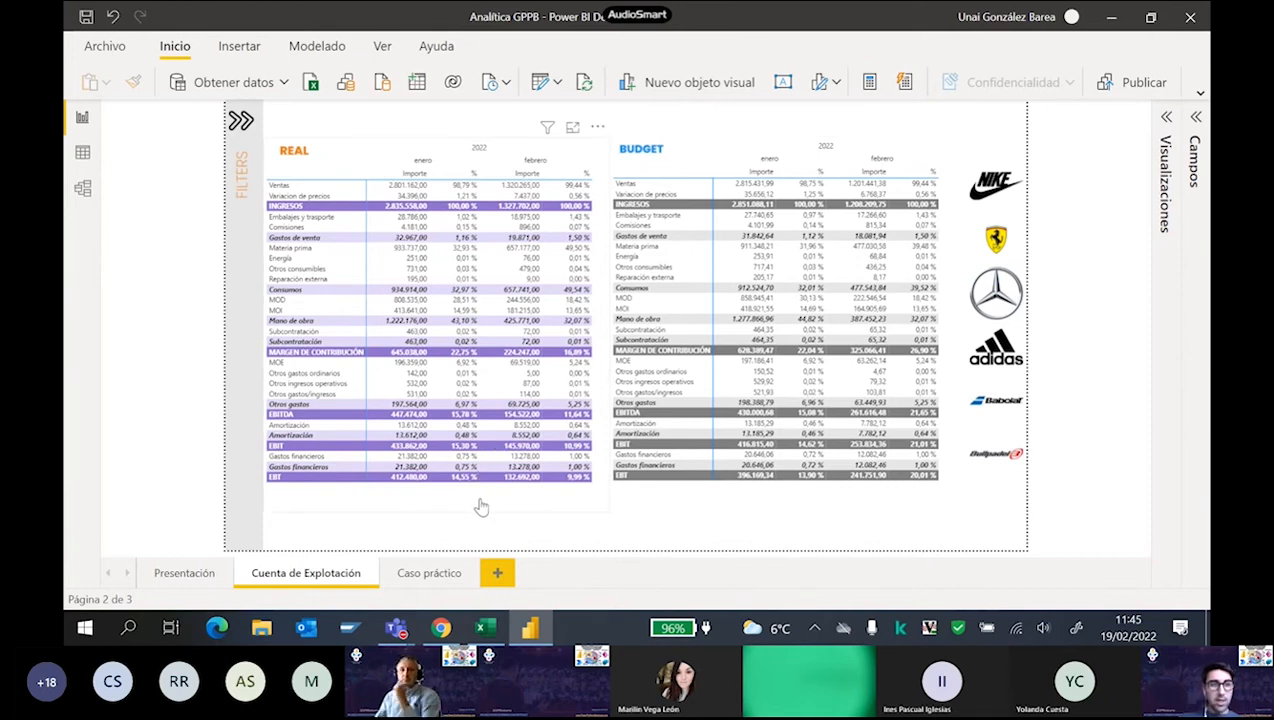
Filter the REAL and BUDGET statements to enero 2022, the F1 sport and the Ferrari logo, hiding the report's filter panel.
{"action": "left_click", "coordinate": [243, 122], "text": "ctrl"}
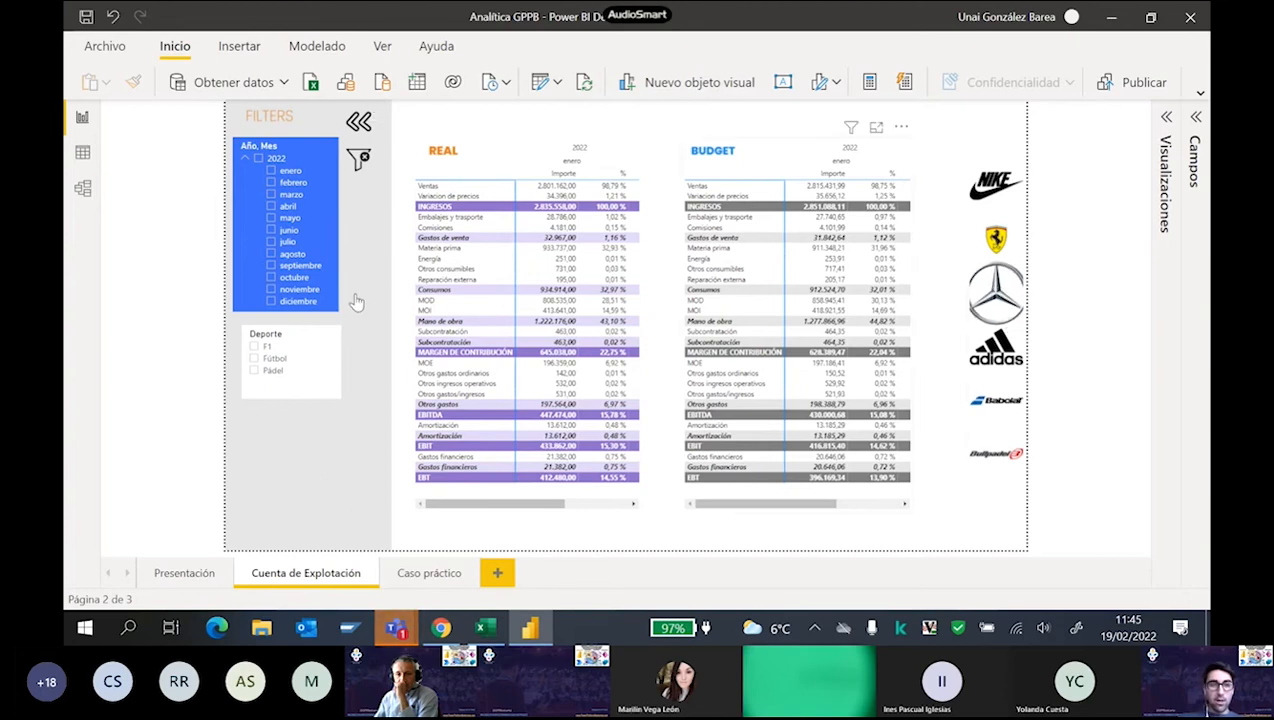
{"action": "left_click", "coordinate": [271, 183]}
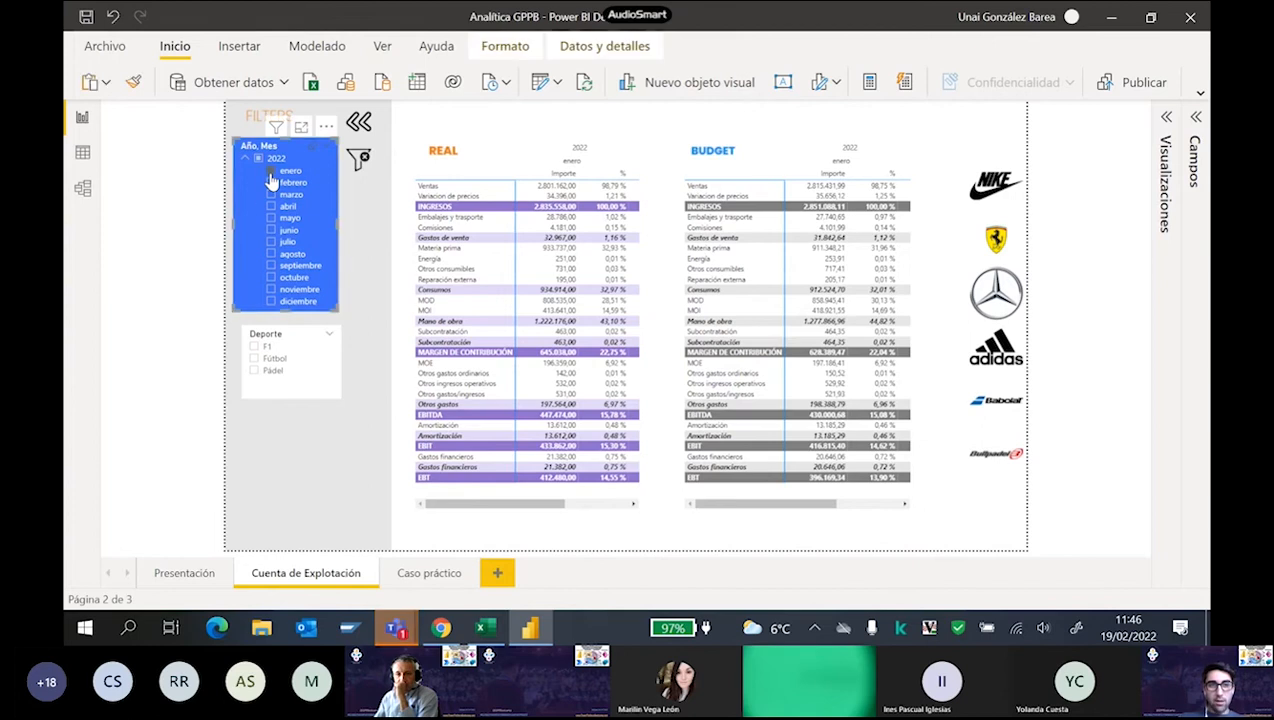
{"action": "left_click", "coordinate": [253, 347]}
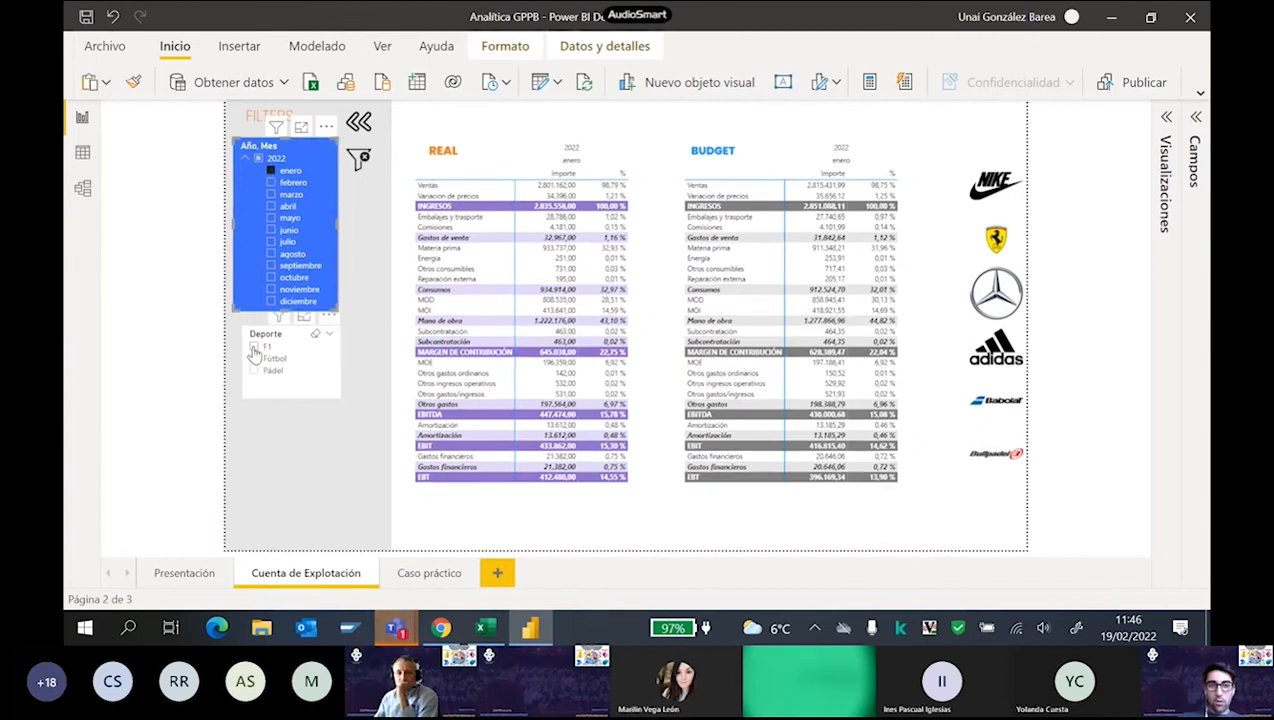
{"action": "left_click", "coordinate": [364, 125]}
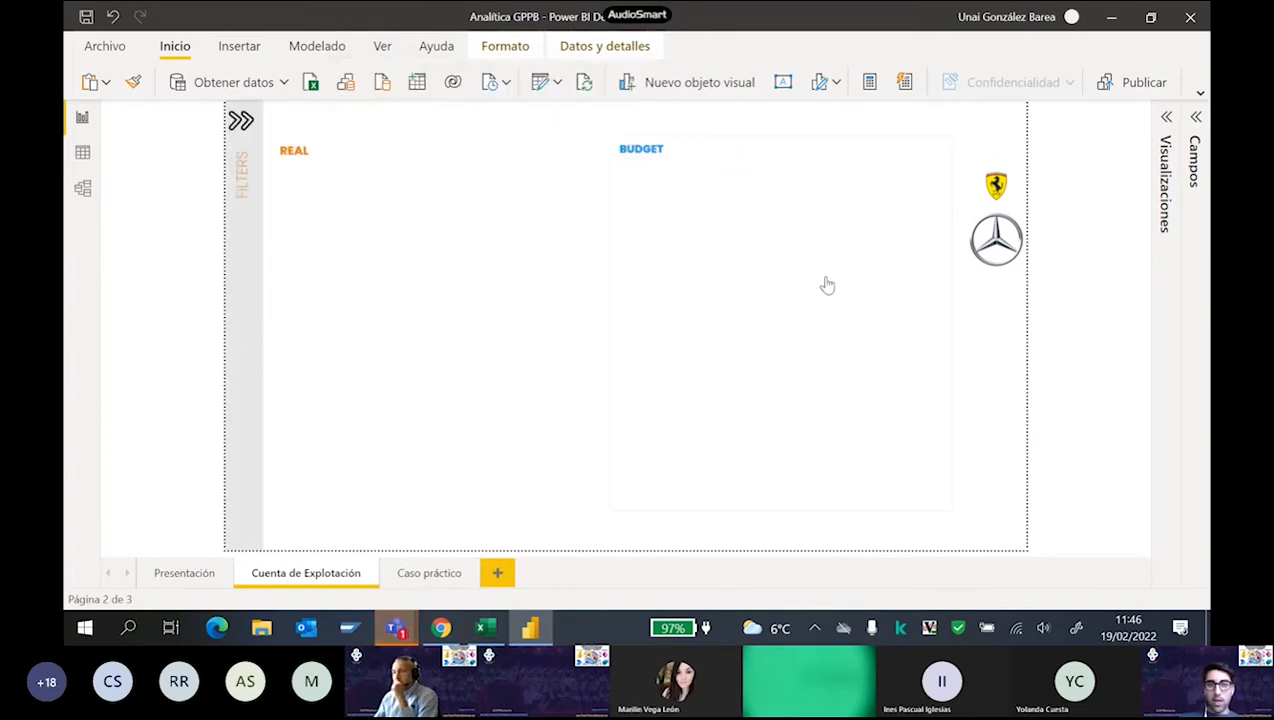
{"action": "left_click", "coordinate": [1000, 189]}
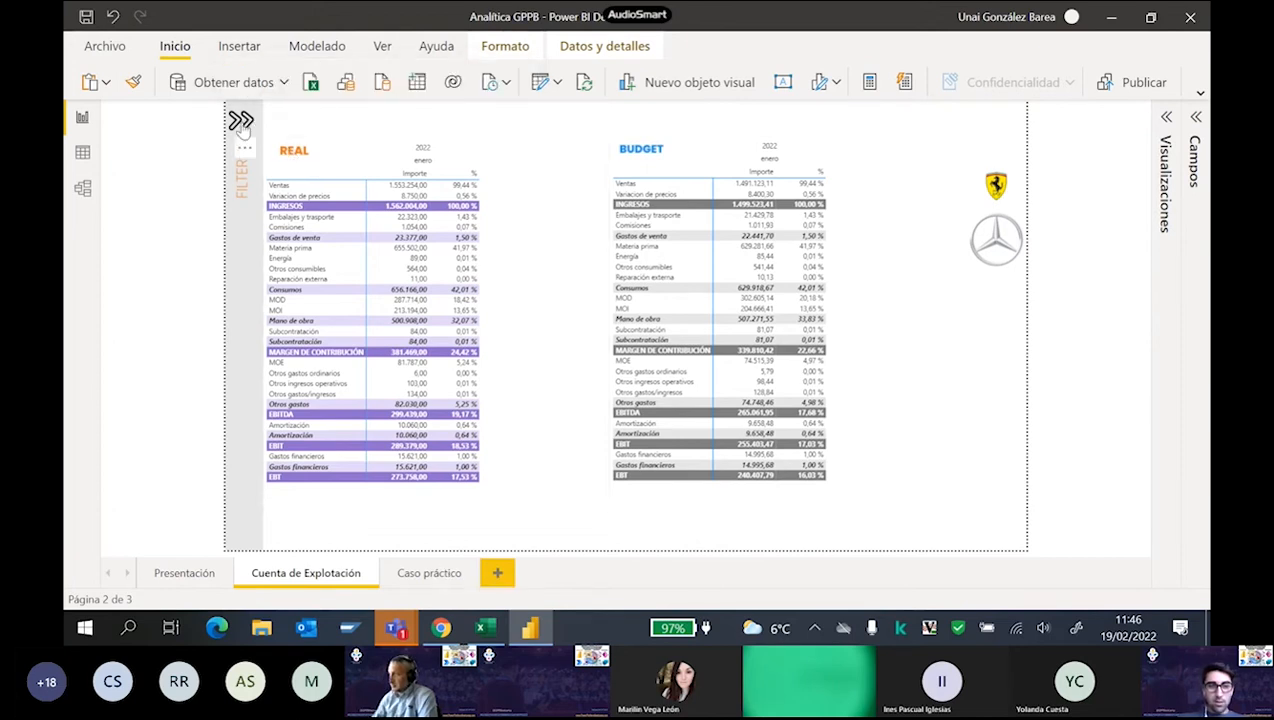
Expand the Visualizaciones and Campos panes and add febrero to the report's month filter.
{"action": "left_click", "coordinate": [1174, 184]}
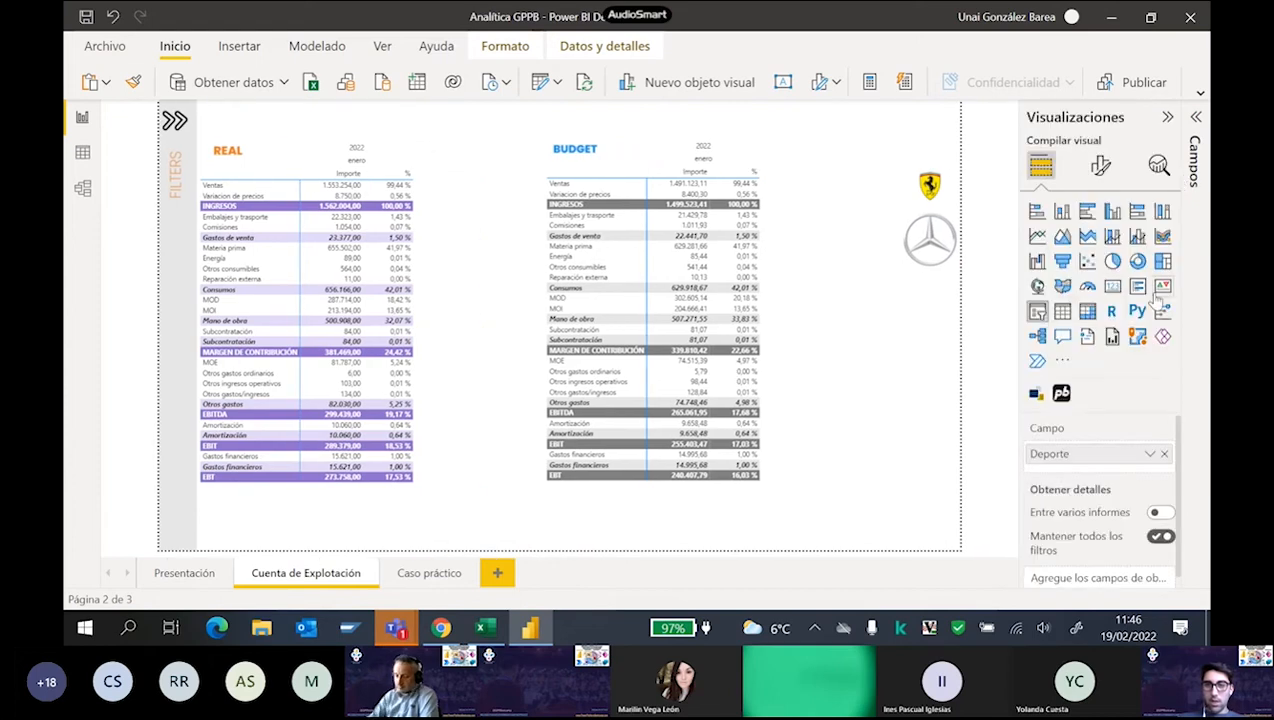
{"action": "left_click", "coordinate": [1193, 165]}
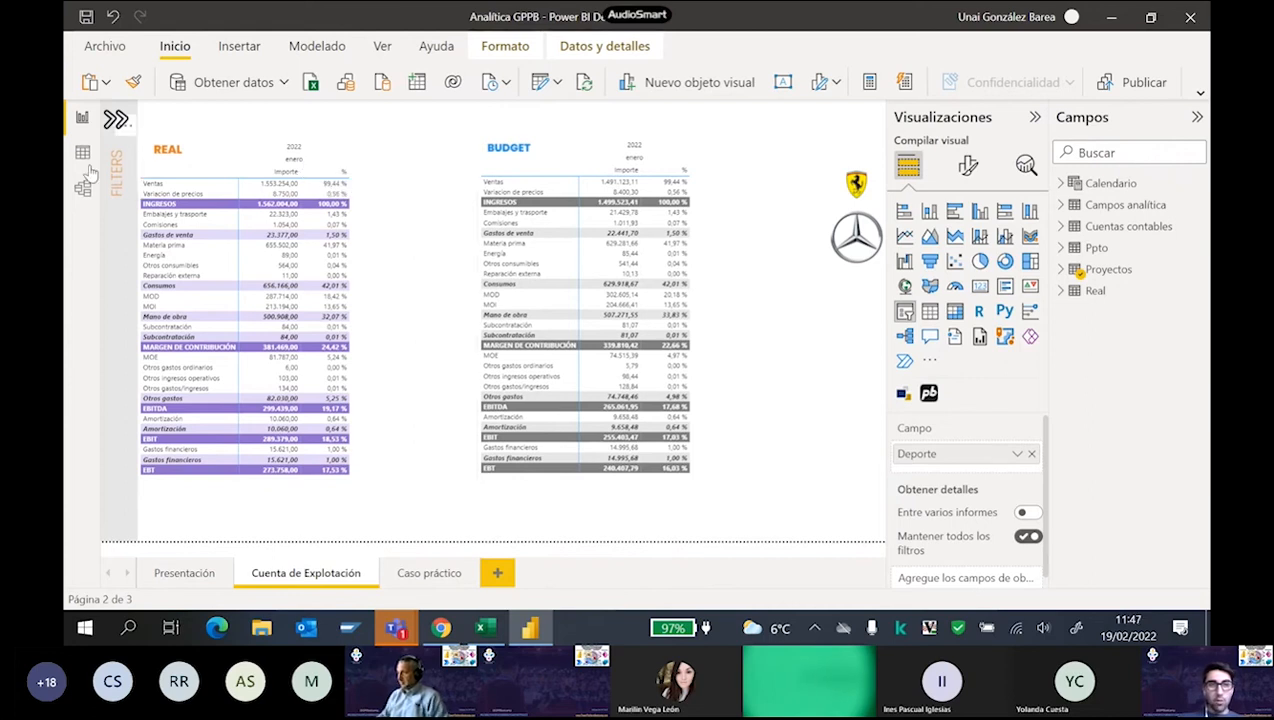
{"action": "left_click", "coordinate": [116, 119]}
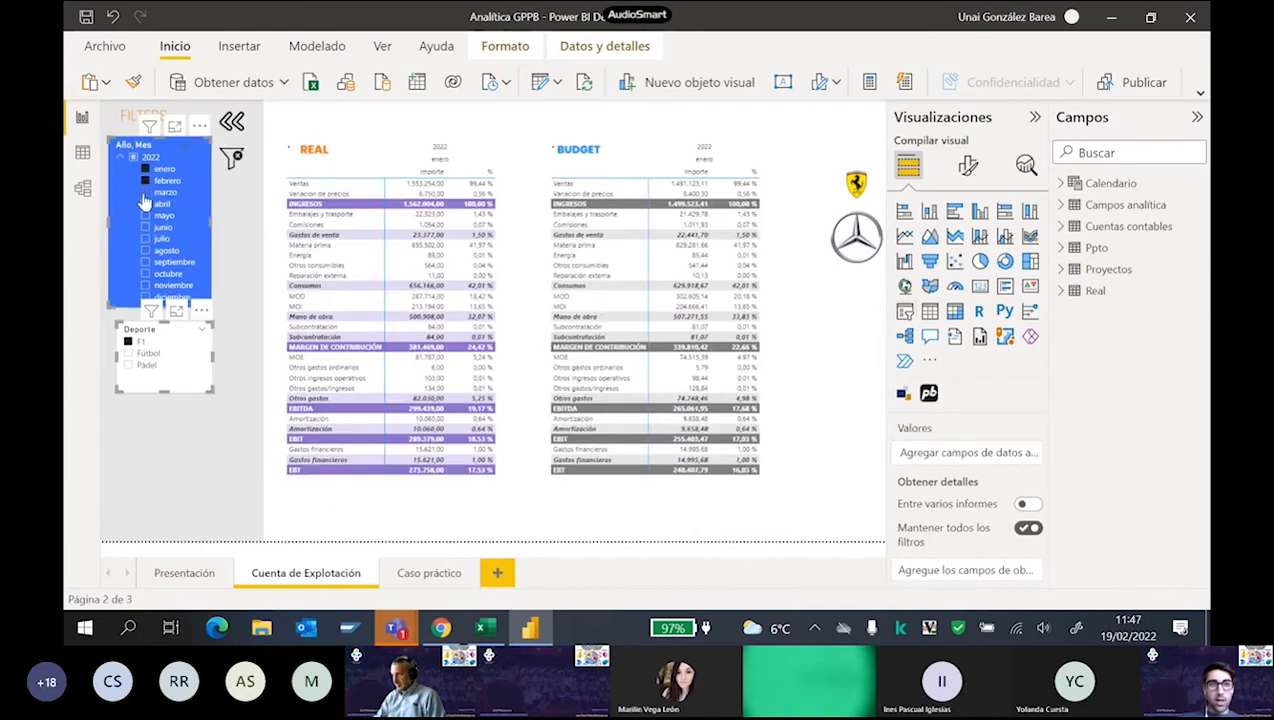
{"action": "left_click", "coordinate": [232, 121]}
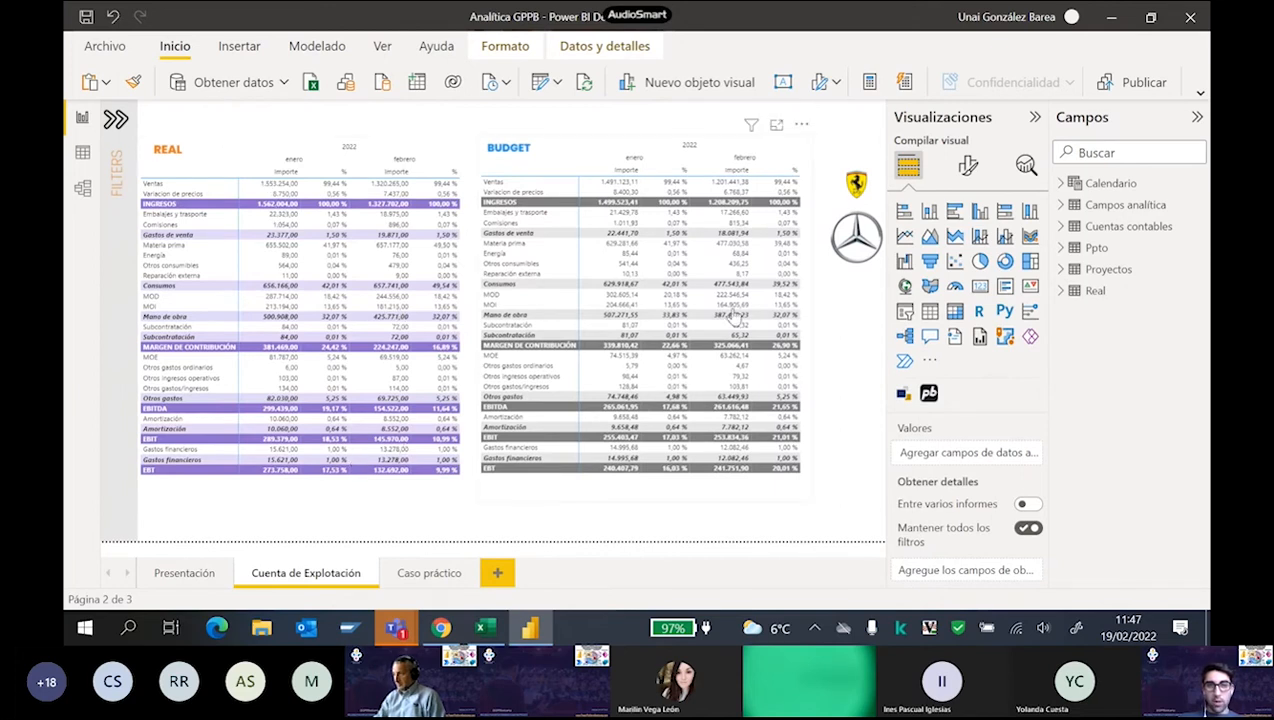
Compare the statements with and without the Ferrari filter, then view the Caso práctico page and return to Cuenta de Explotación.
{"action": "left_click", "coordinate": [857, 187]}
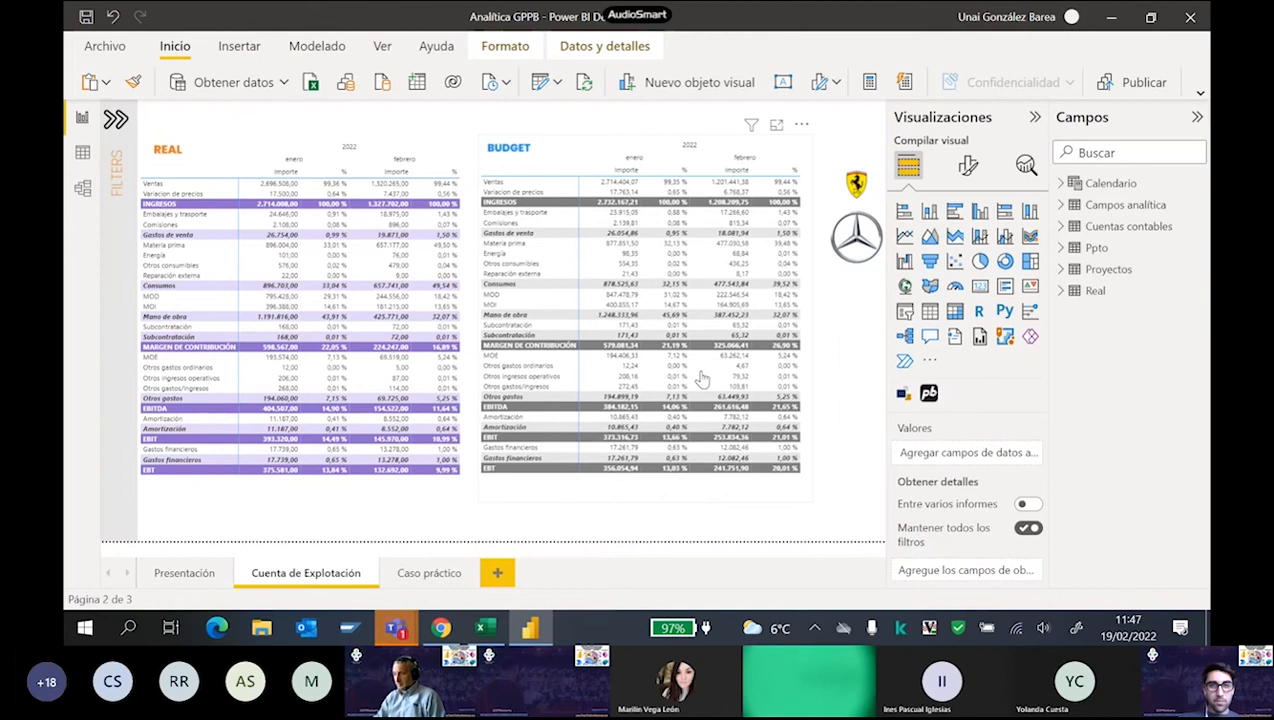
{"action": "left_click", "coordinate": [856, 184]}
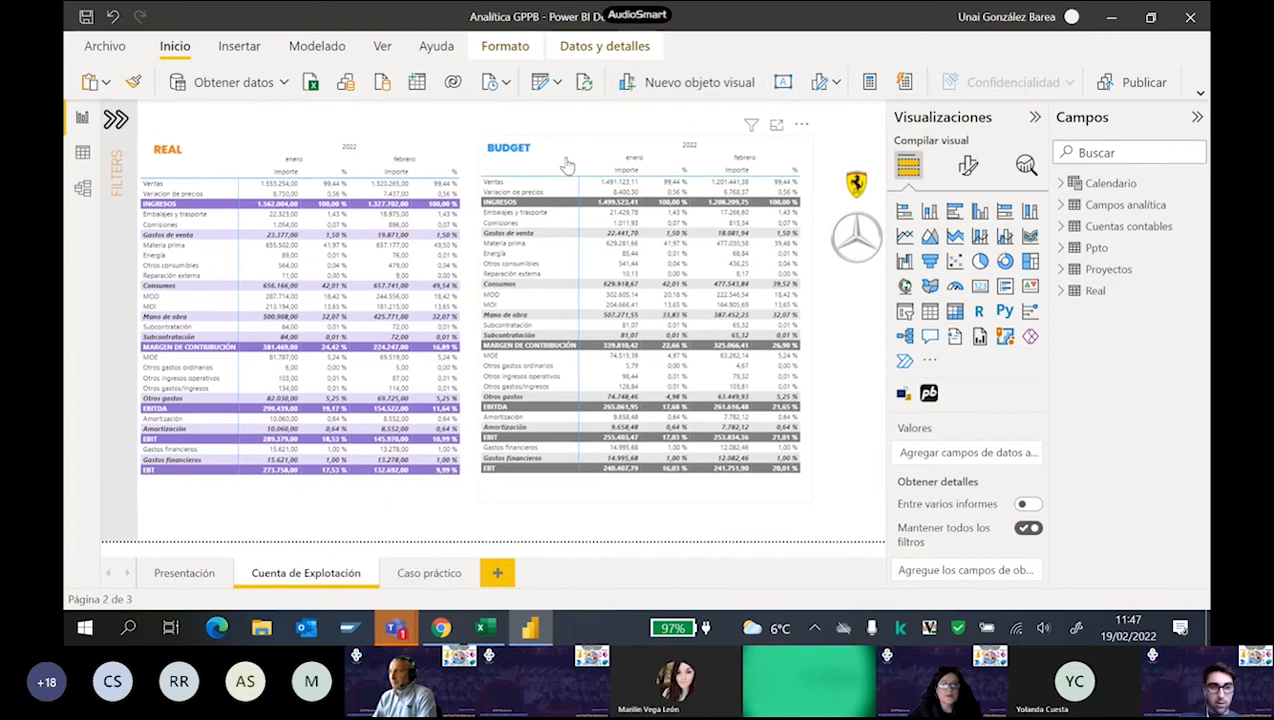
{"action": "left_click", "coordinate": [430, 573]}
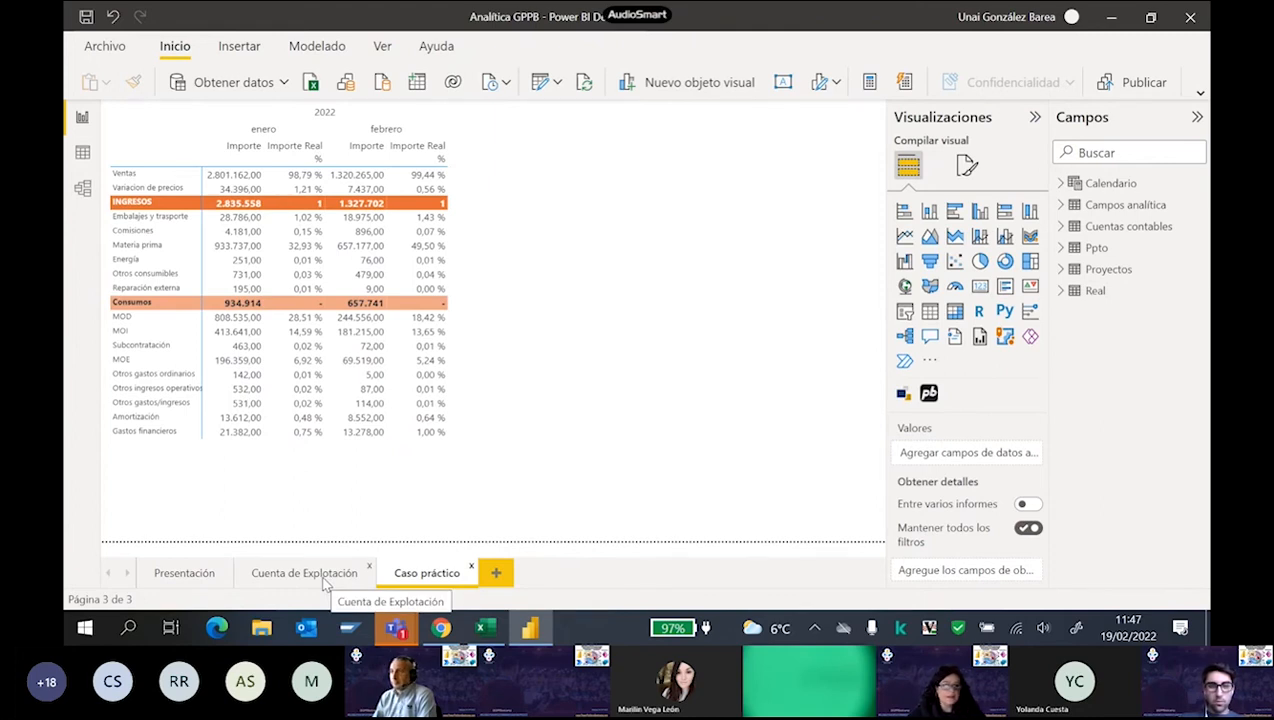
{"action": "left_click", "coordinate": [304, 573]}
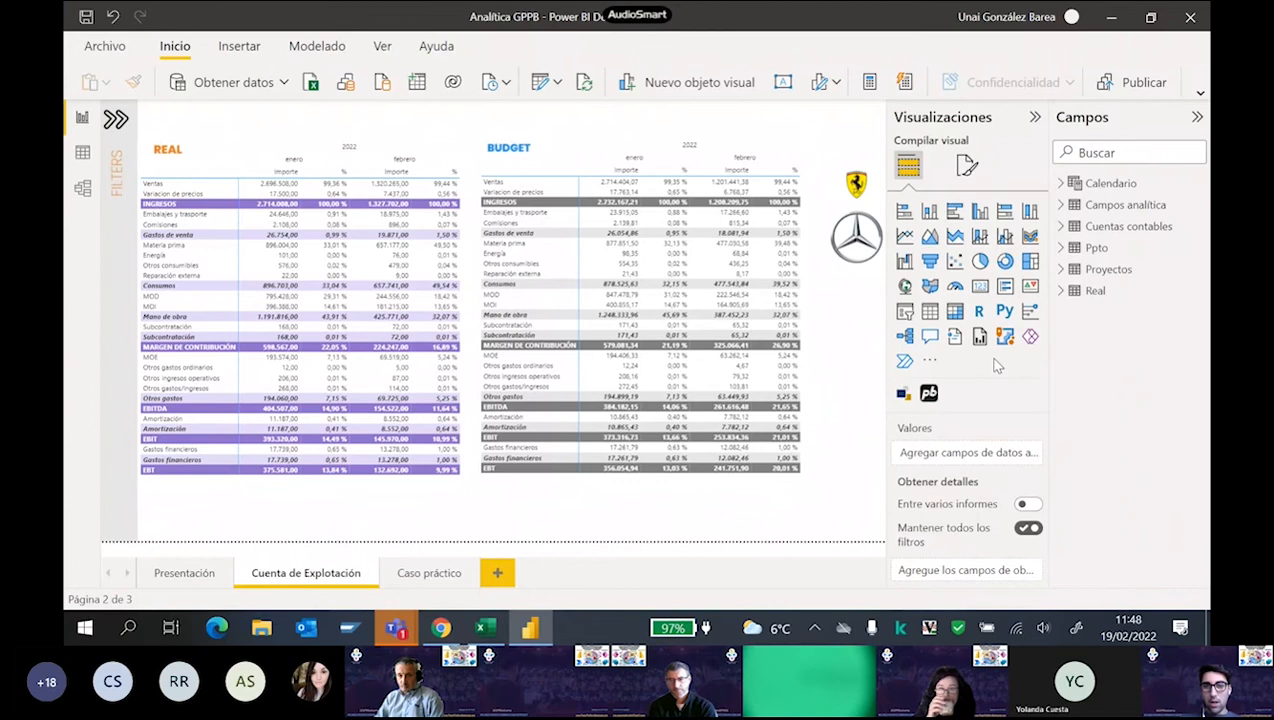
Examine the License and Row headers format settings of the REAL matrix.
{"action": "scroll", "coordinate": [987, 472], "scroll_direction": "down", "scroll_amount": 2}
{"action": "scroll", "coordinate": [984, 474], "scroll_direction": "up", "scroll_amount": 2}
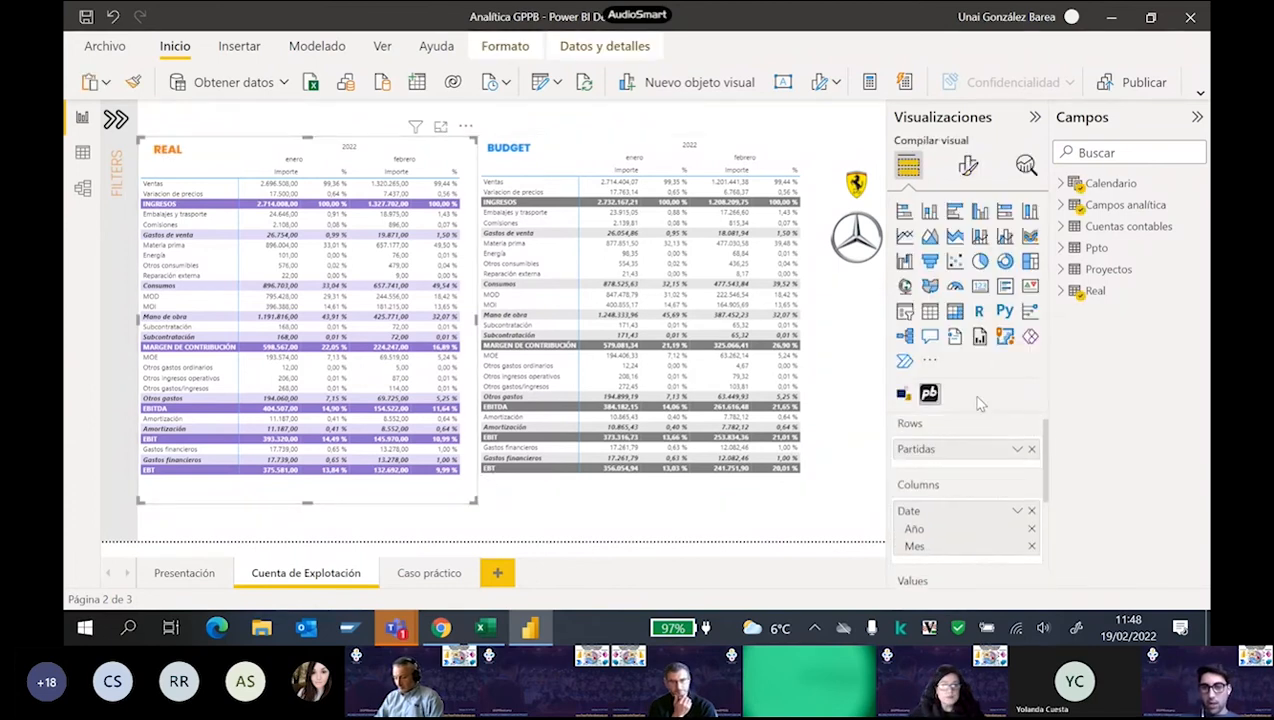
{"action": "left_click", "coordinate": [967, 165]}
{"action": "left_click", "coordinate": [938, 303]}
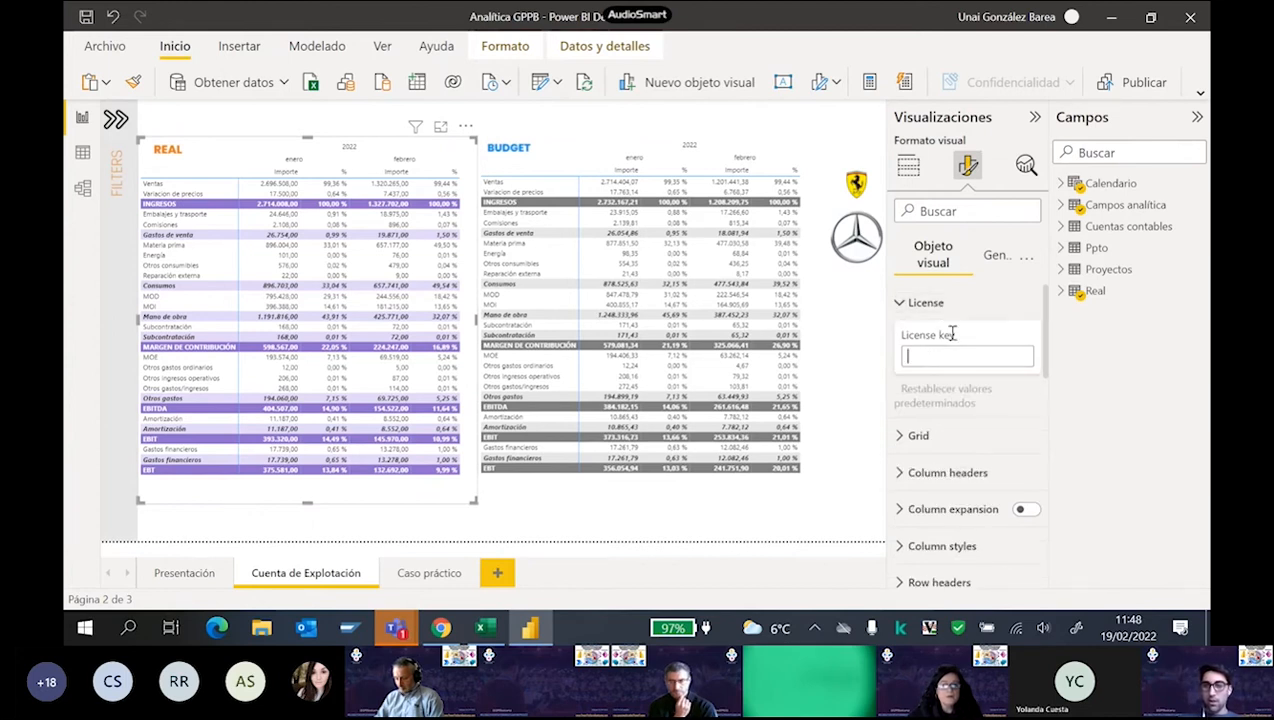
{"action": "left_click", "coordinate": [924, 311]}
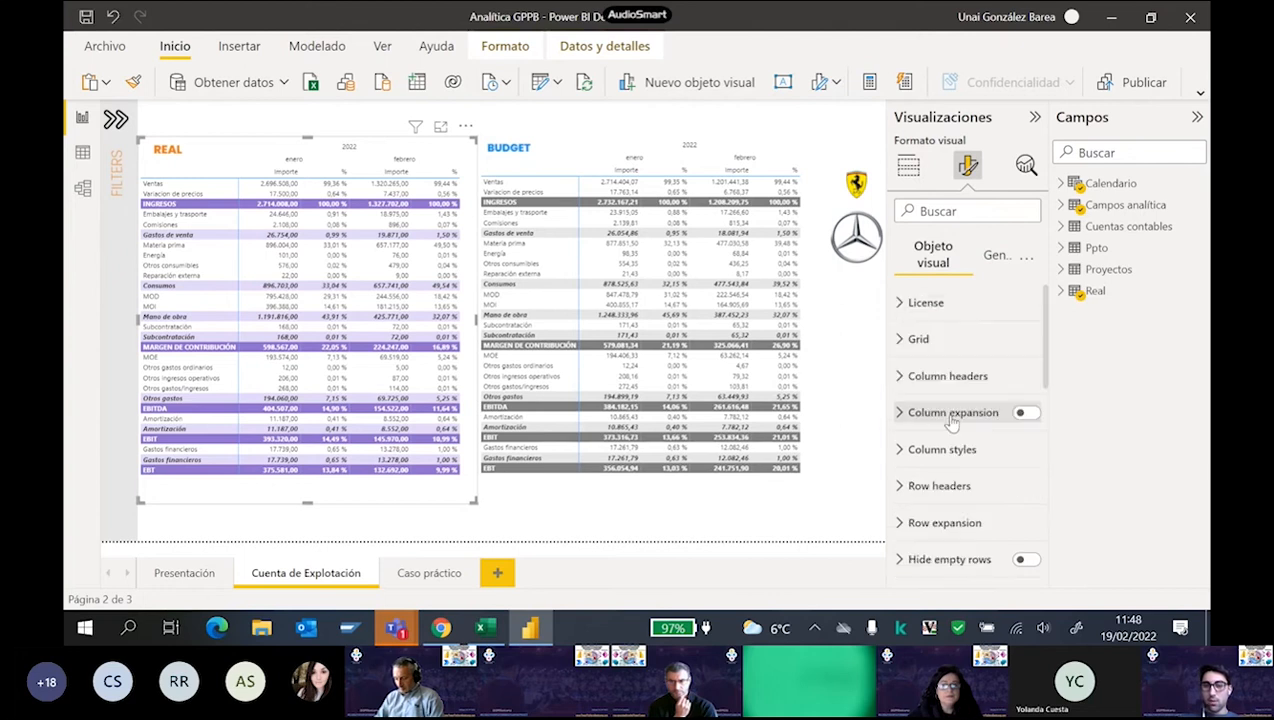
{"action": "left_click", "coordinate": [940, 487]}
{"action": "scroll", "coordinate": [986, 452], "scroll_direction": "down", "scroll_amount": 5}
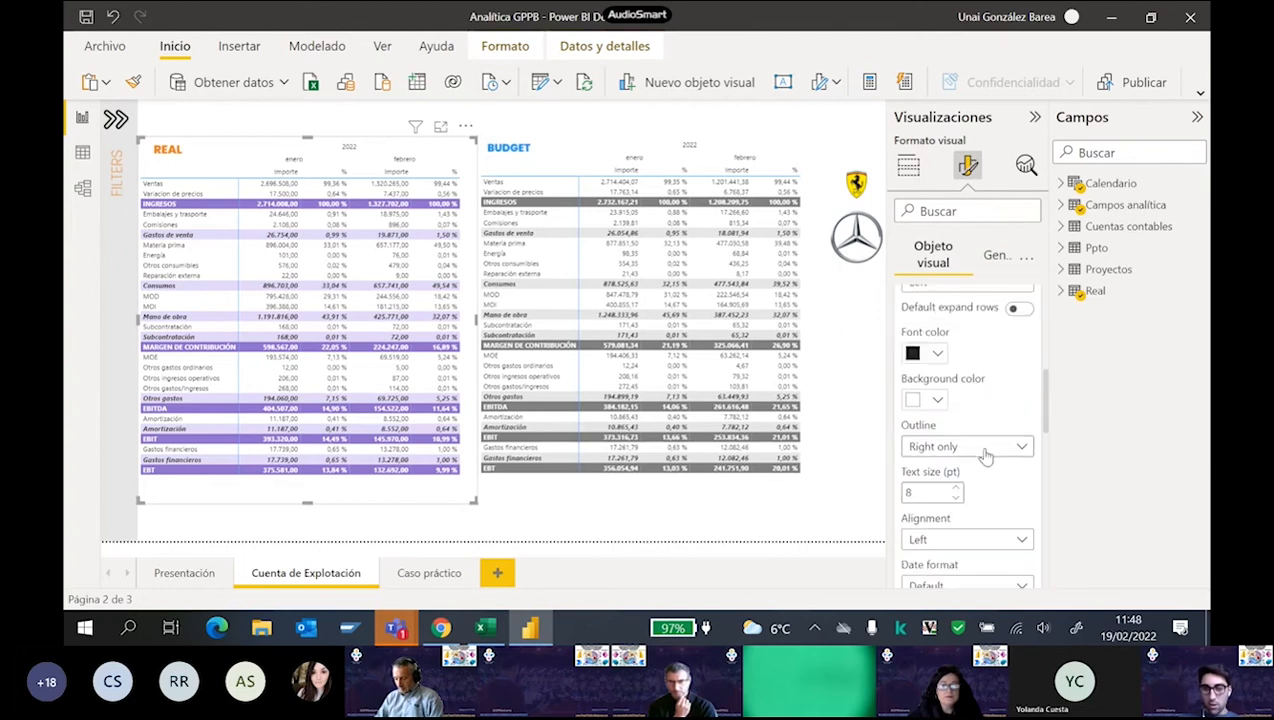
{"action": "scroll", "coordinate": [986, 456], "scroll_direction": "up", "scroll_amount": 6}
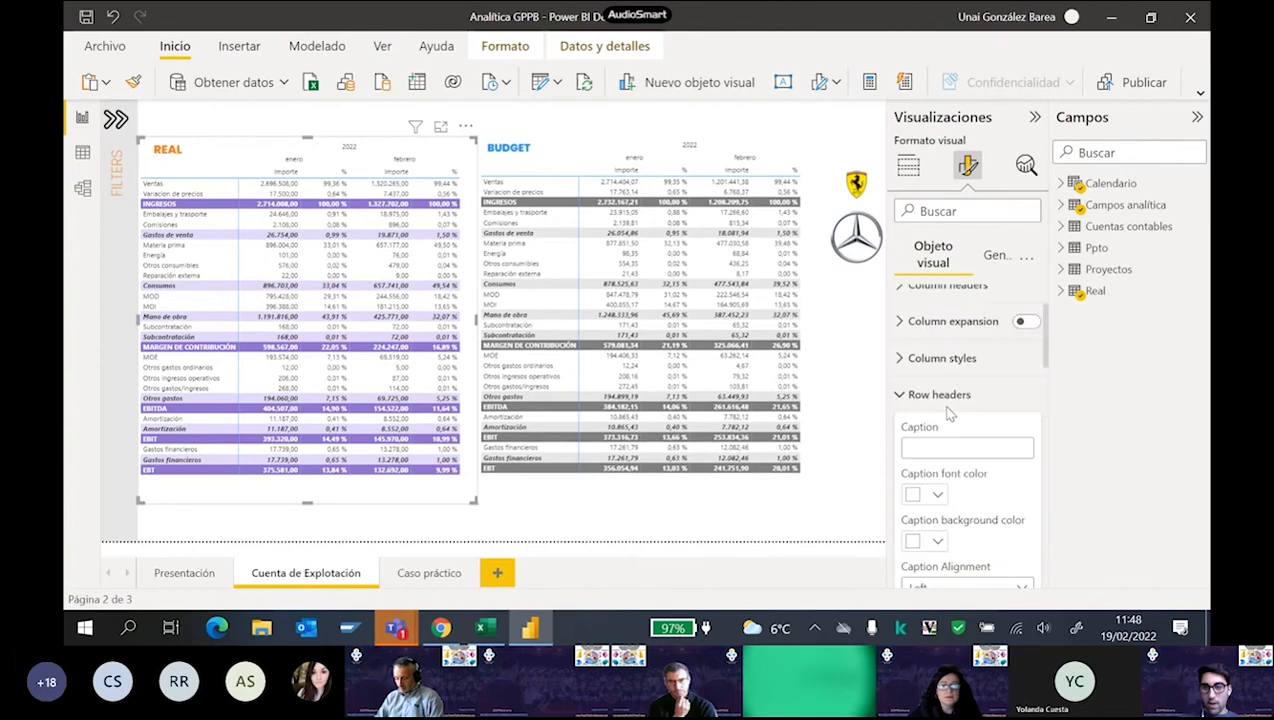
{"action": "left_click", "coordinate": [940, 394]}
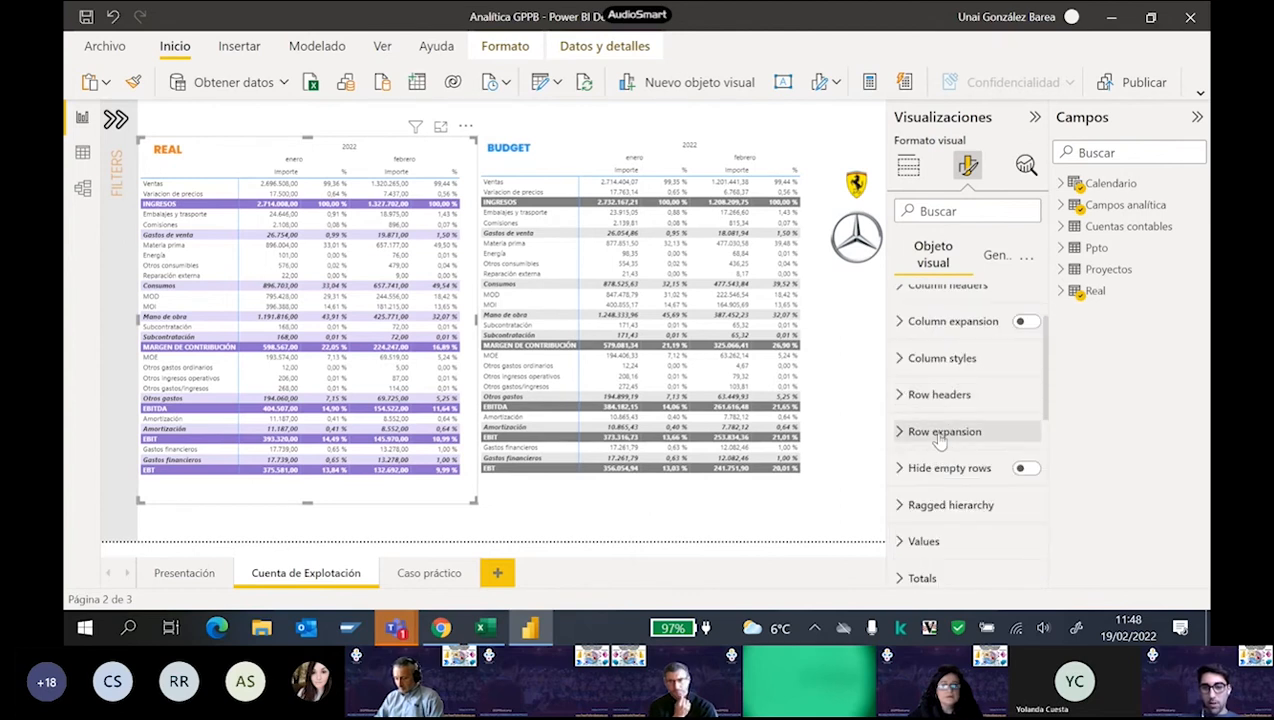
Try applying the expansion style in the REAL matrix's Row expansion settings.
{"action": "left_click", "coordinate": [944, 433]}
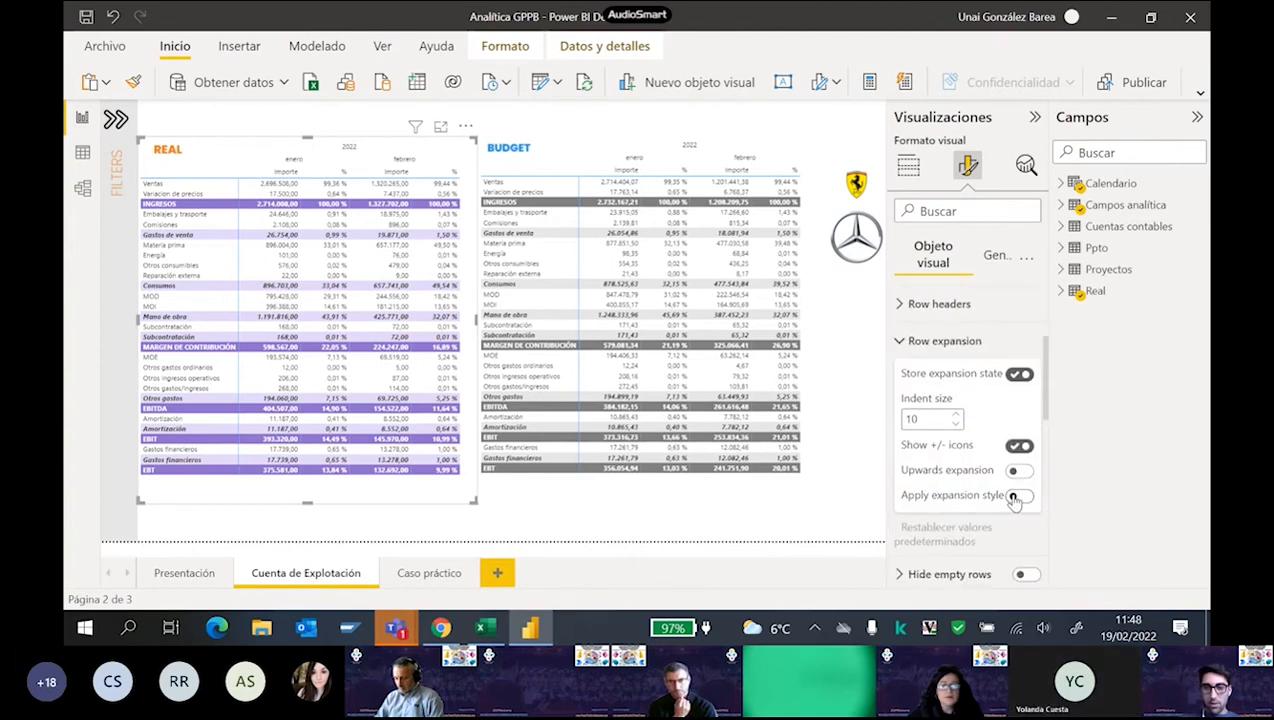
{"action": "left_click", "coordinate": [1018, 498]}
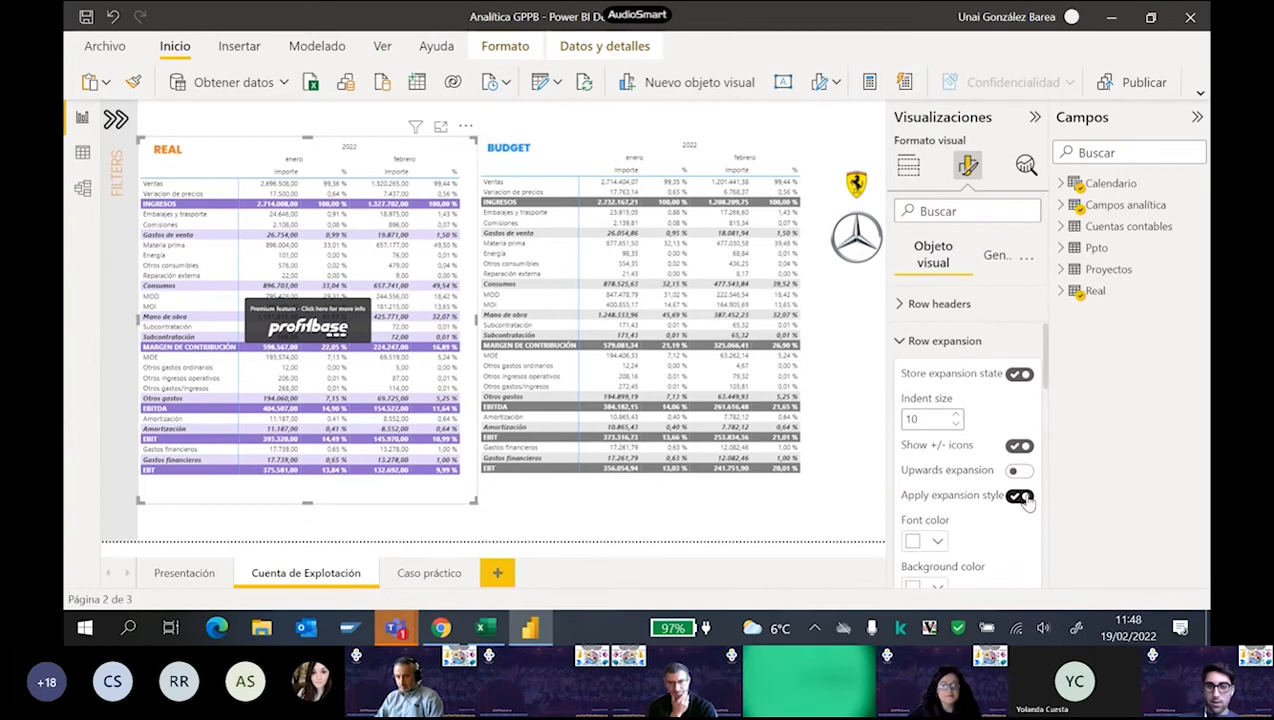
{"action": "scroll", "coordinate": [1010, 505], "scroll_direction": "down", "scroll_amount": 2}
{"action": "scroll", "coordinate": [960, 520], "scroll_direction": "up", "scroll_amount": 5}
{"action": "left_click", "coordinate": [955, 522]}
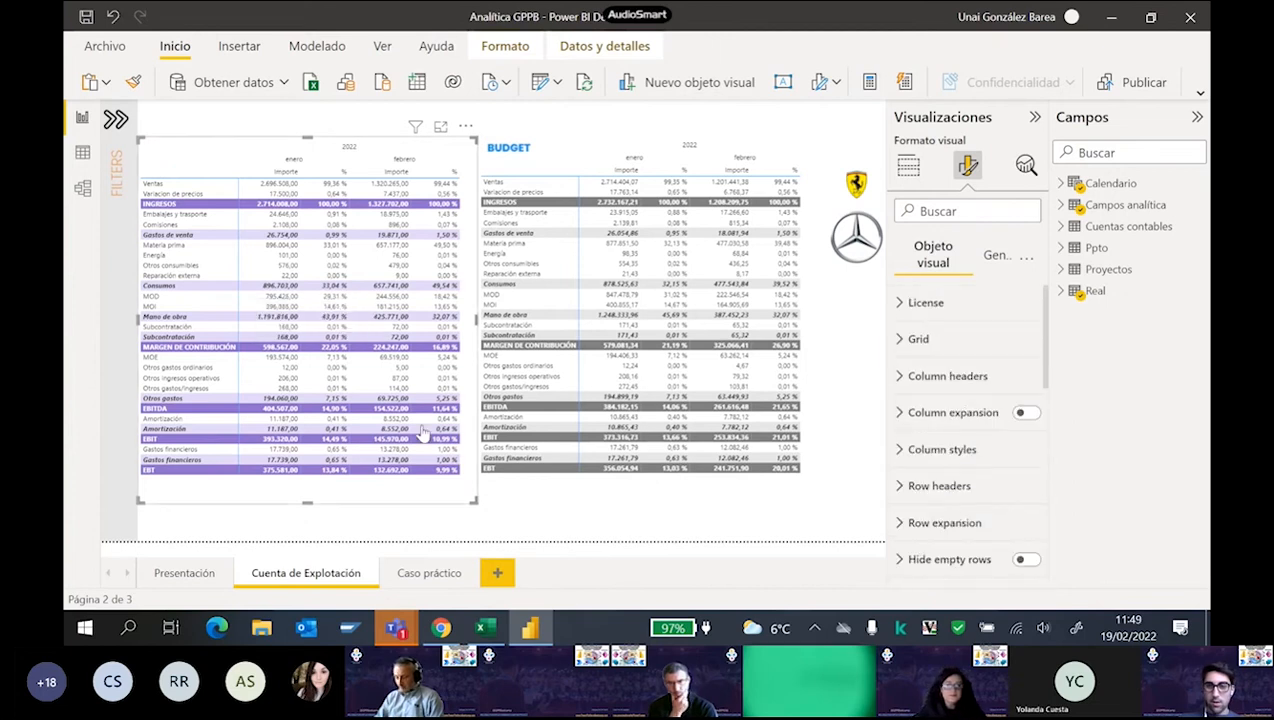
{"action": "left_click", "coordinate": [526, 527]}
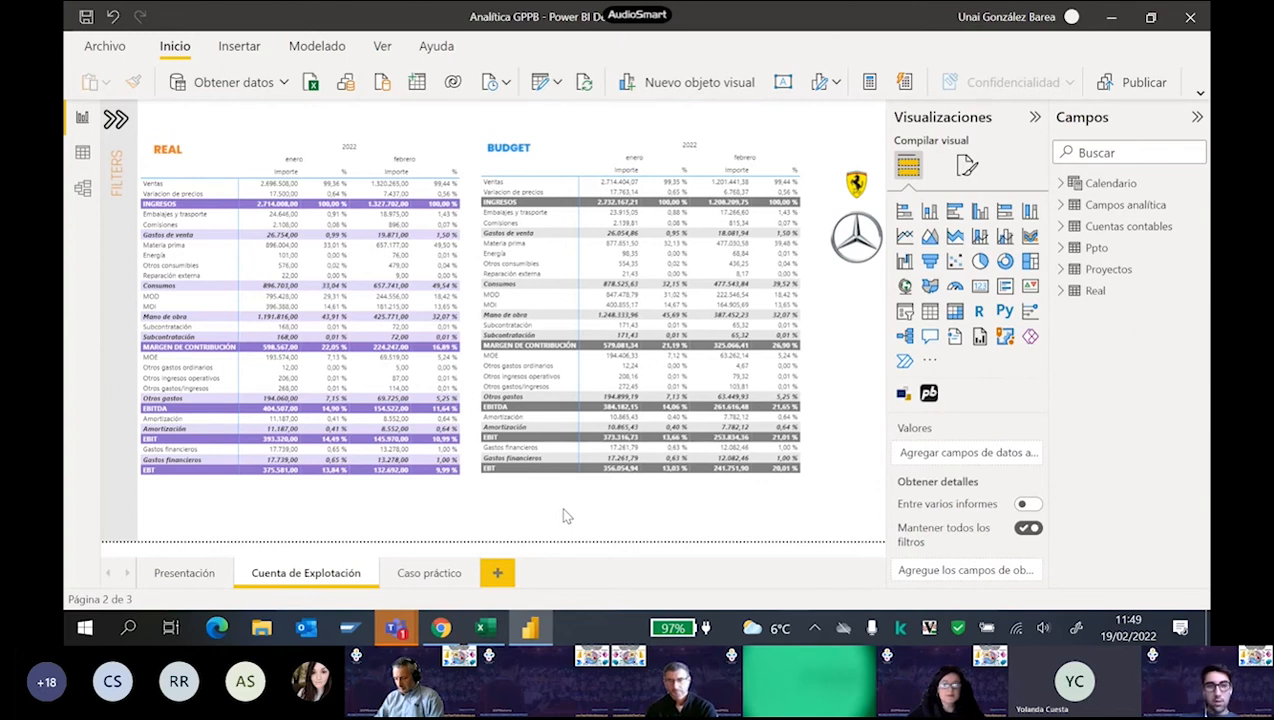
Open the REAL matrix in edit mode, examine the styles available for the INGRESOS row, and return to the report.
{"action": "left_click", "coordinate": [440, 485]}
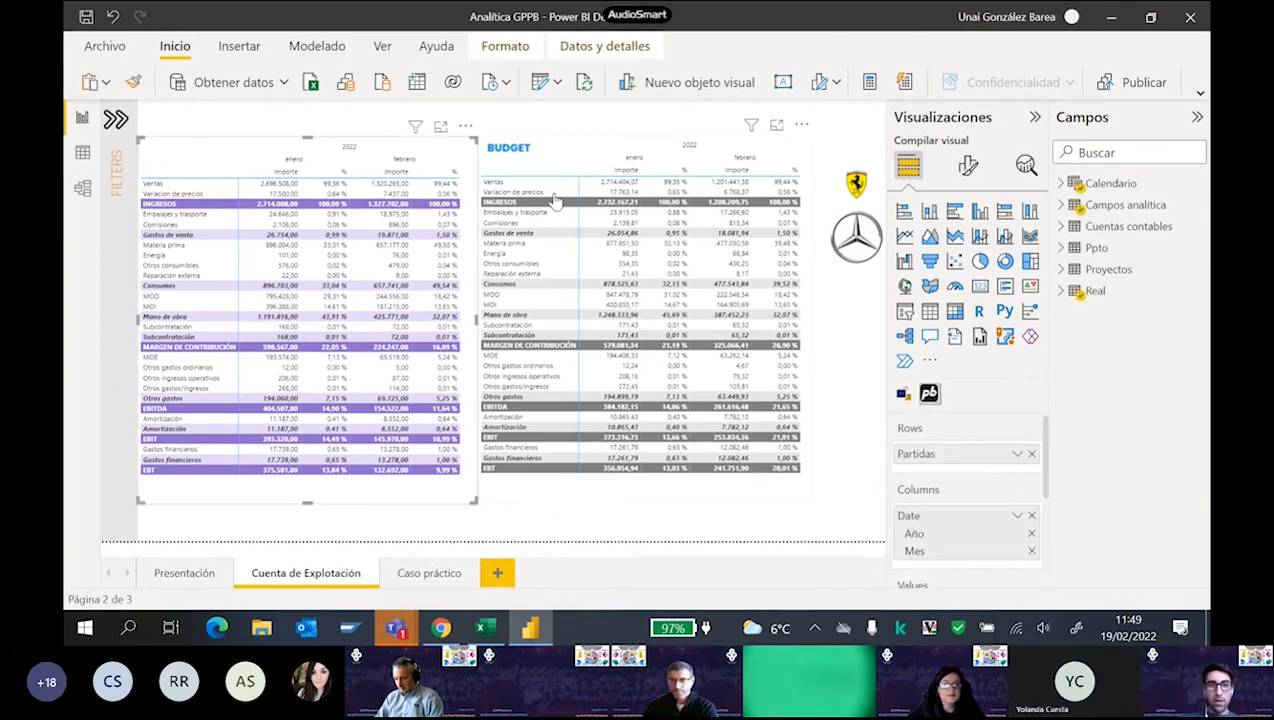
{"action": "left_click", "coordinate": [465, 126]}
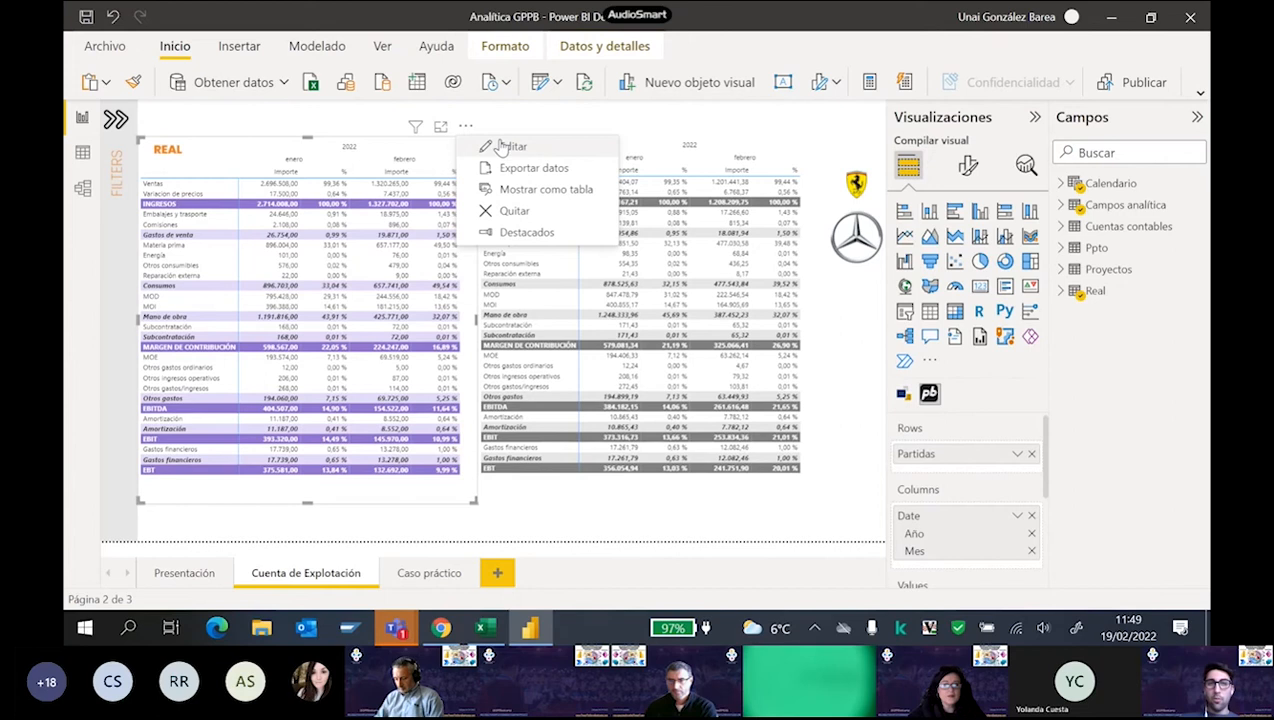
{"action": "left_click", "coordinate": [503, 147]}
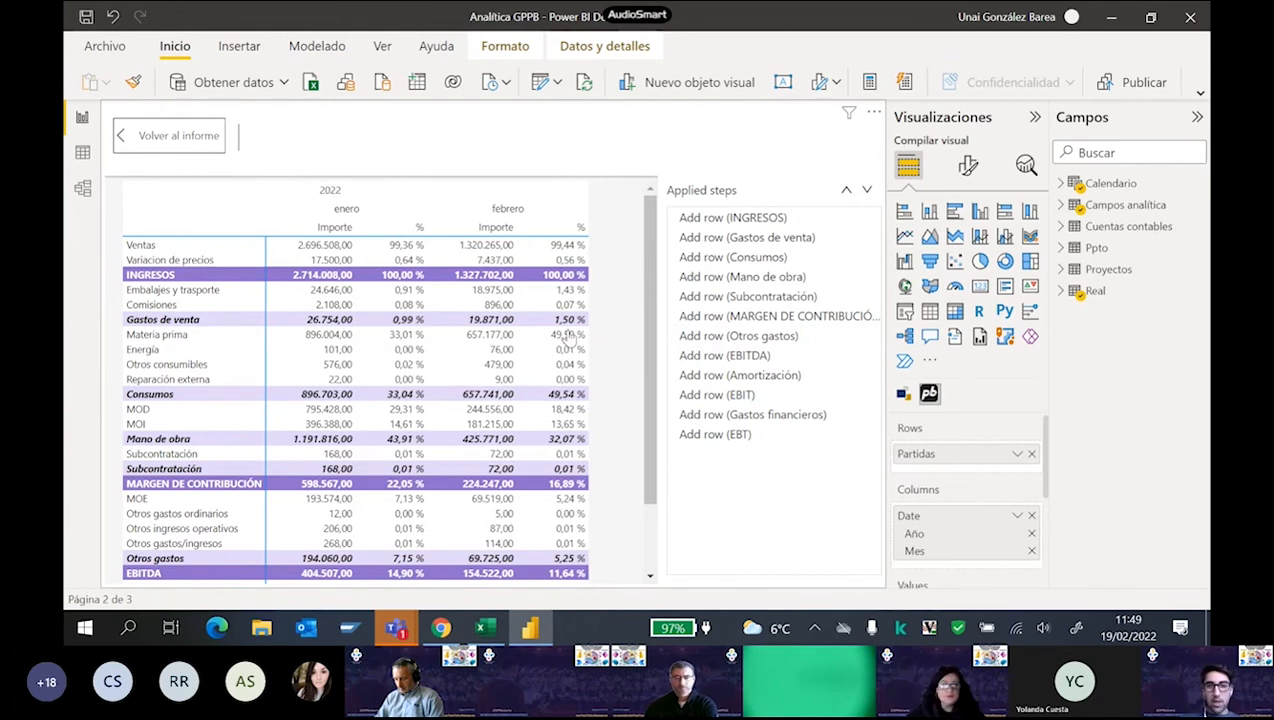
{"action": "left_click", "coordinate": [247, 275]}
{"action": "left_click", "coordinate": [745, 182]}
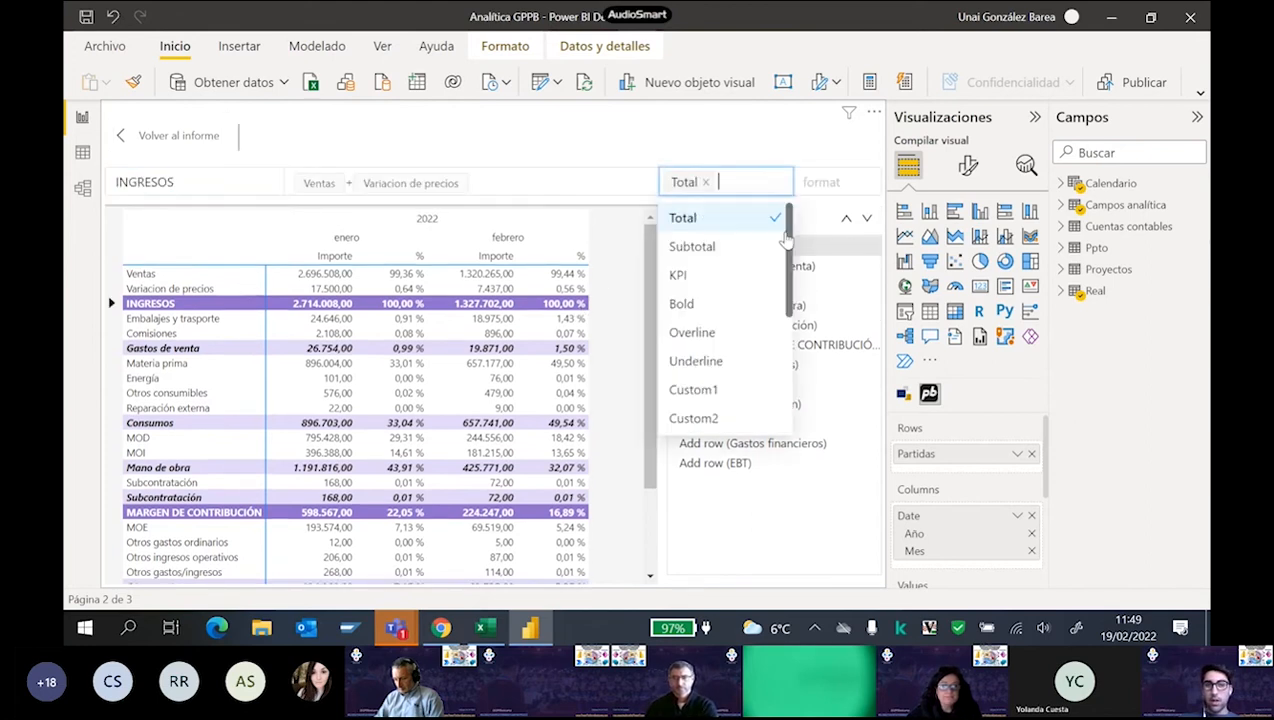
{"action": "left_click_drag", "start_coordinate": [792, 250], "coordinate": [790, 224]}
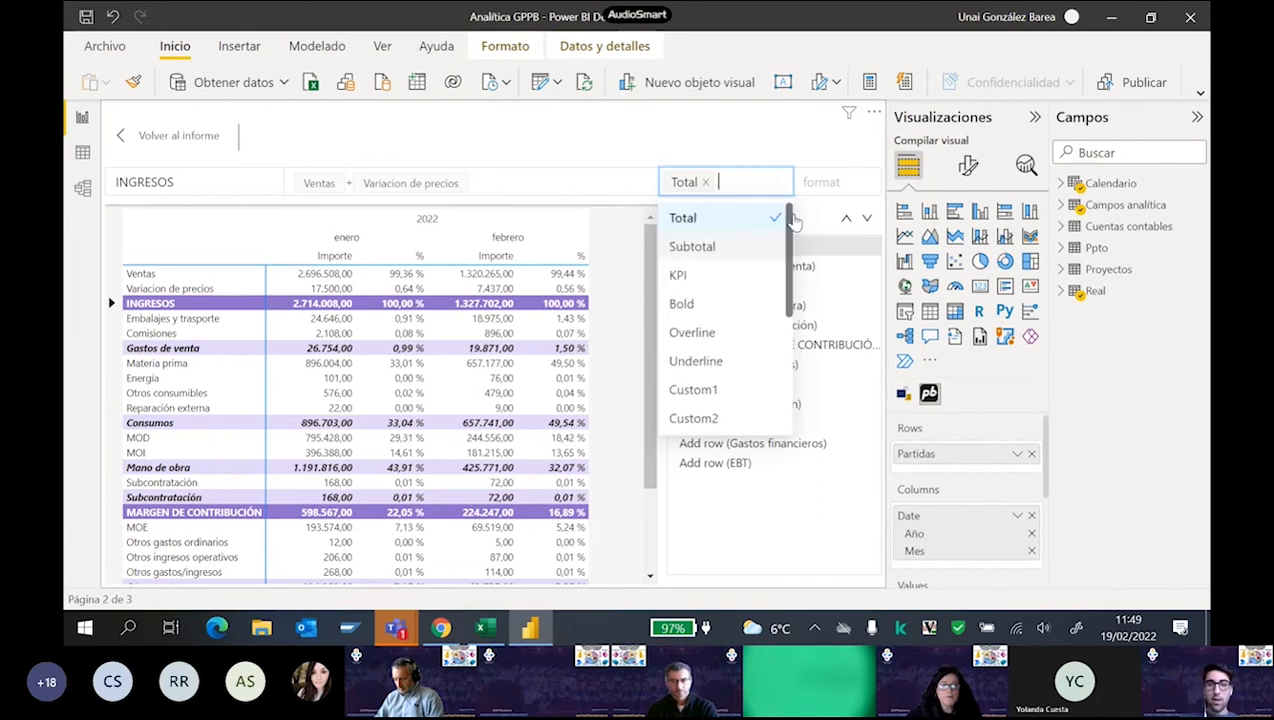
{"action": "left_click", "coordinate": [153, 137]}
Review the row style settings in the REAL matrix's formatting and test the Bold option of Style - Bold.
{"action": "left_click", "coordinate": [968, 168]}
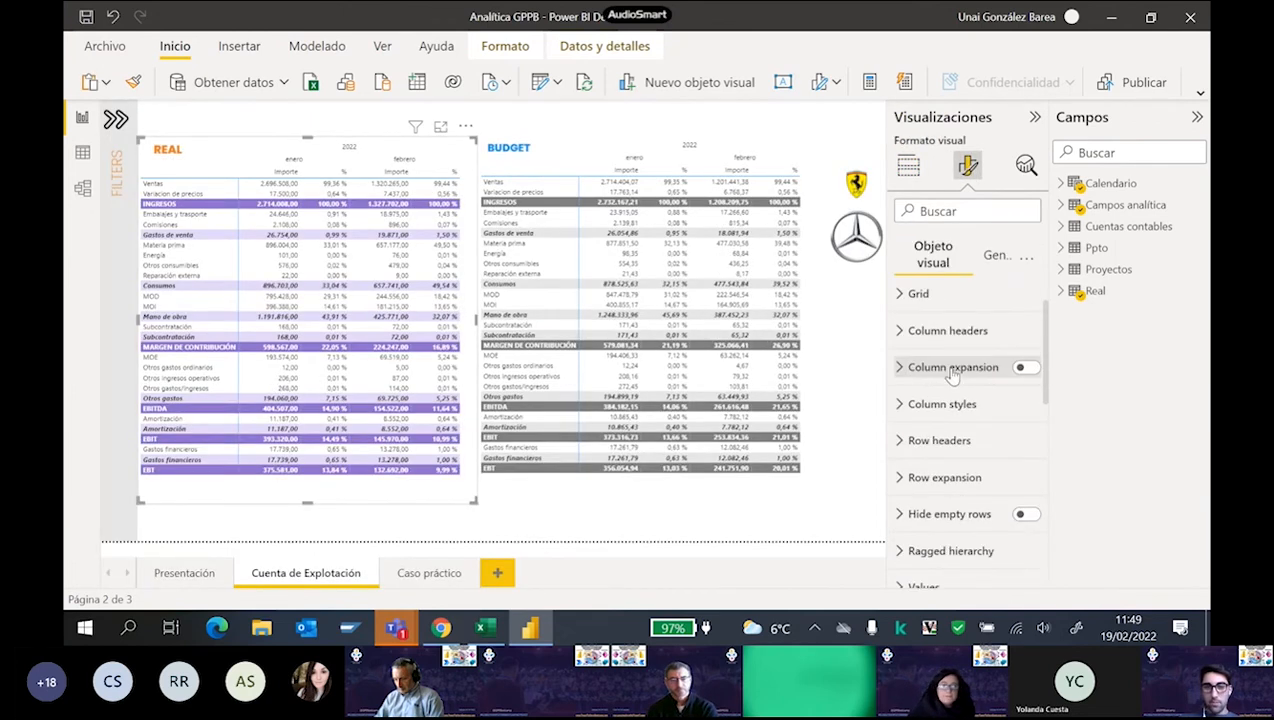
{"action": "scroll", "coordinate": [926, 490], "scroll_direction": "down", "scroll_amount": 5}
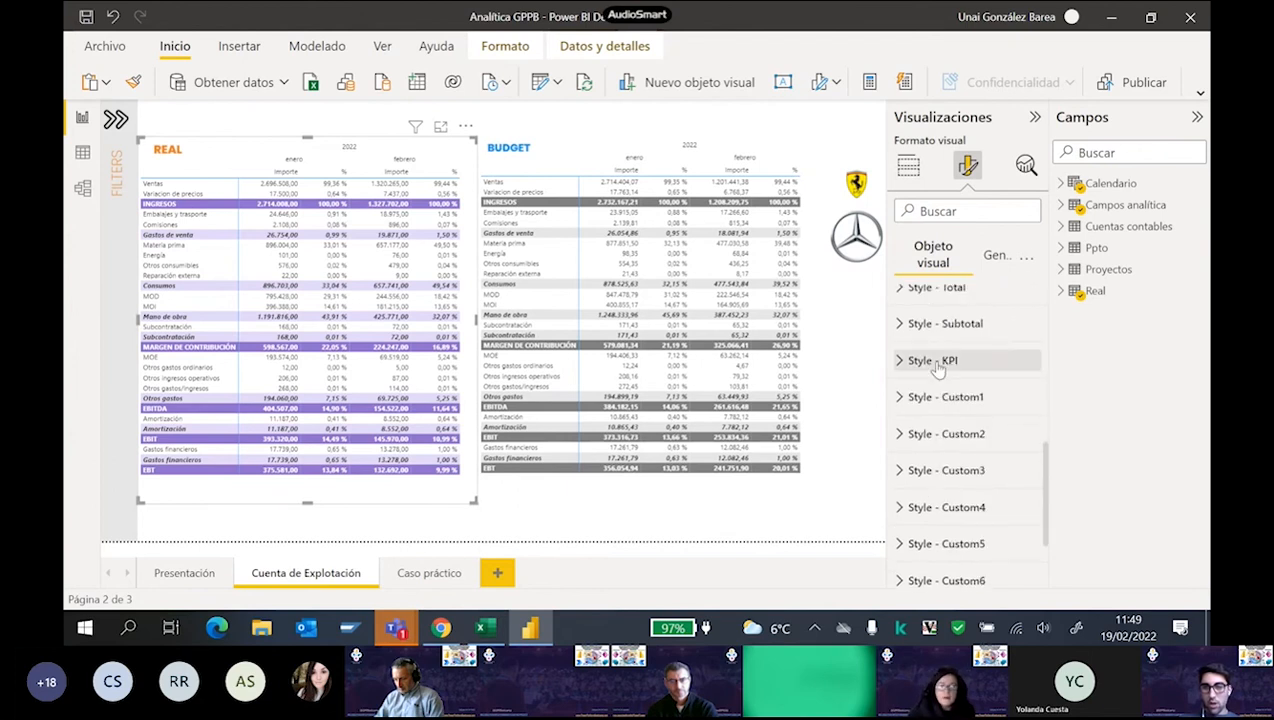
{"action": "scroll", "coordinate": [938, 370], "scroll_direction": "up", "scroll_amount": 1}
{"action": "scroll", "coordinate": [938, 370], "scroll_direction": "down", "scroll_amount": 3}
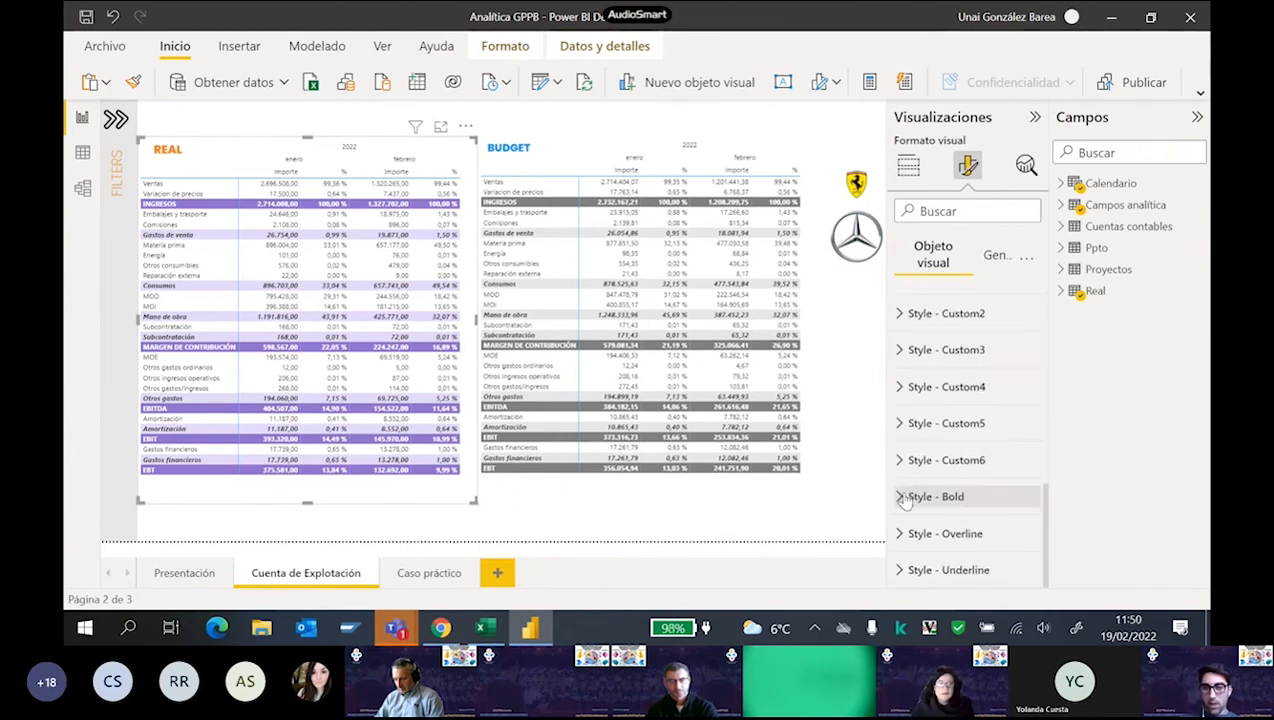
{"action": "left_click", "coordinate": [950, 493]}
{"action": "scroll", "coordinate": [997, 484], "scroll_direction": "down", "scroll_amount": 3}
{"action": "left_click", "coordinate": [1018, 396]}
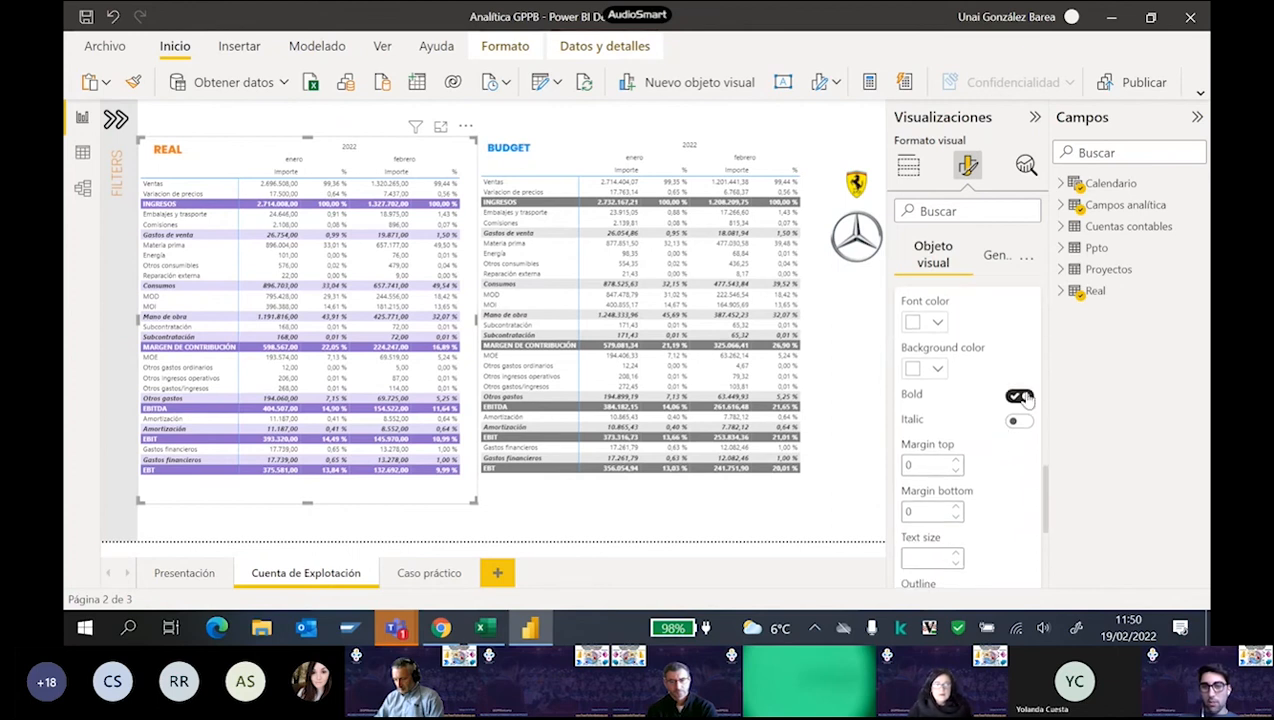
{"action": "left_click", "coordinate": [1019, 396]}
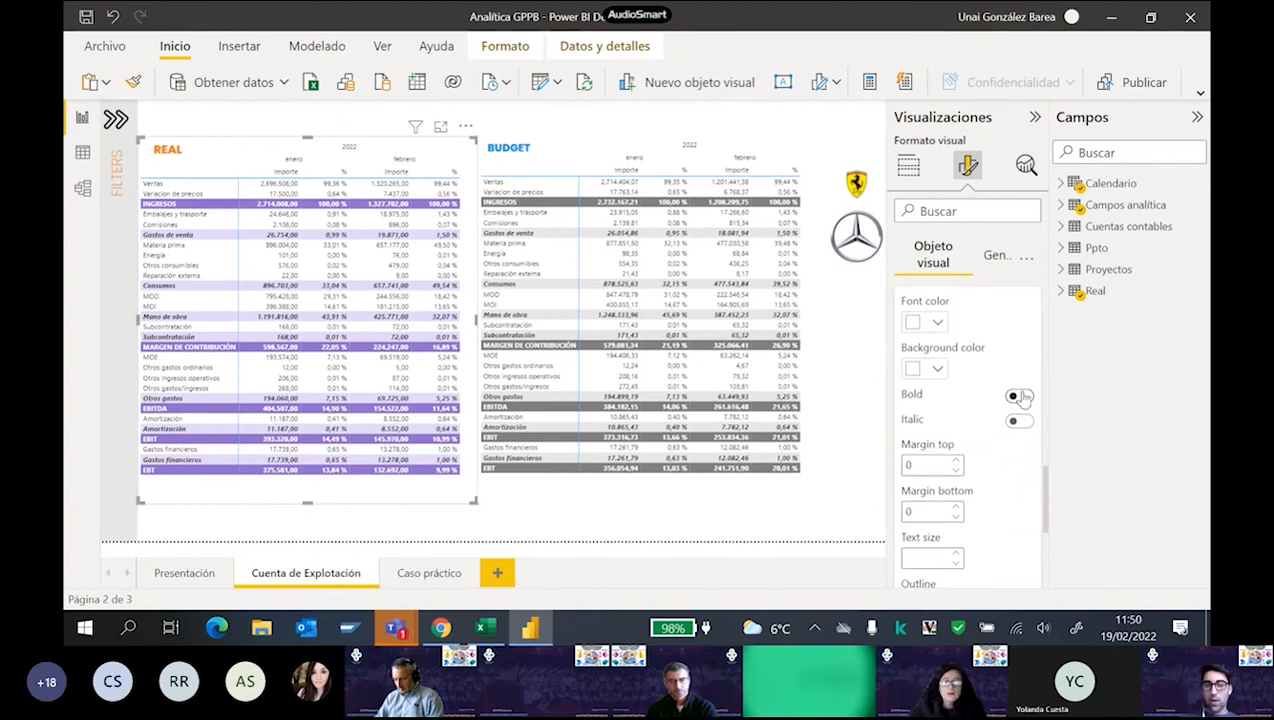
{"action": "left_click", "coordinate": [1019, 396]}
{"action": "scroll", "coordinate": [993, 414], "scroll_direction": "up", "scroll_amount": 1}
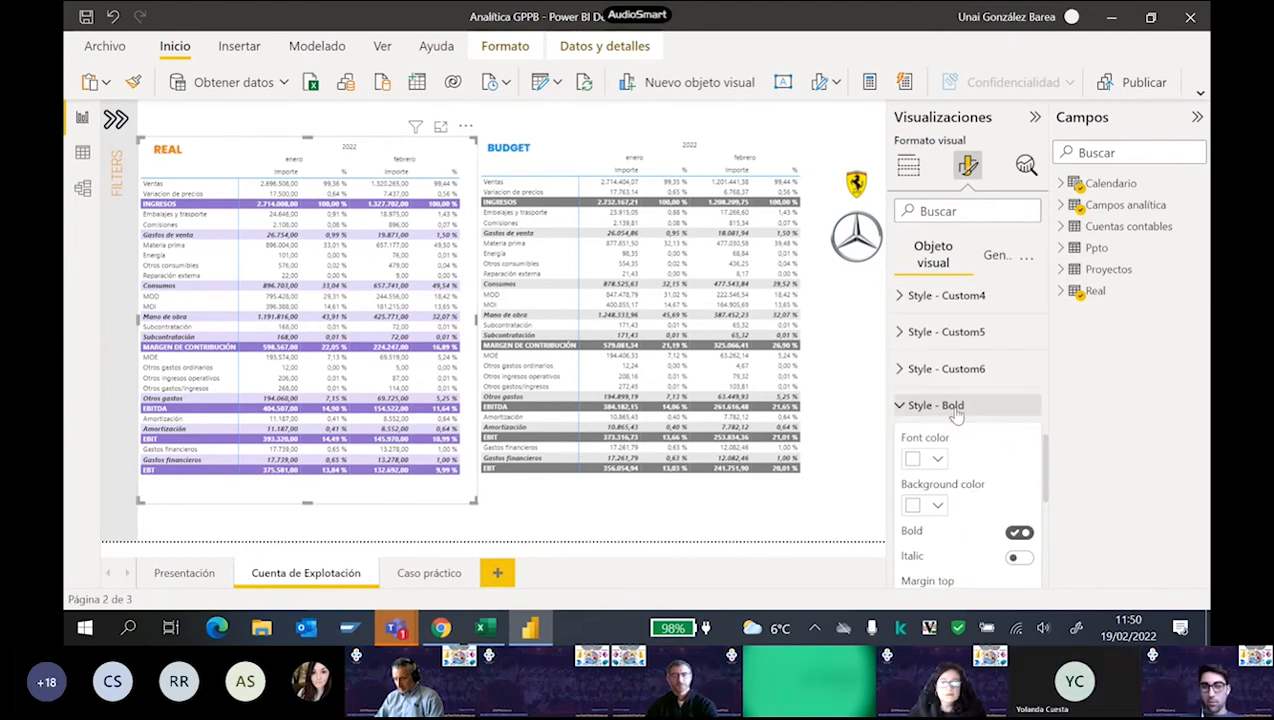
{"action": "scroll", "coordinate": [960, 410], "scroll_direction": "up", "scroll_amount": 3}
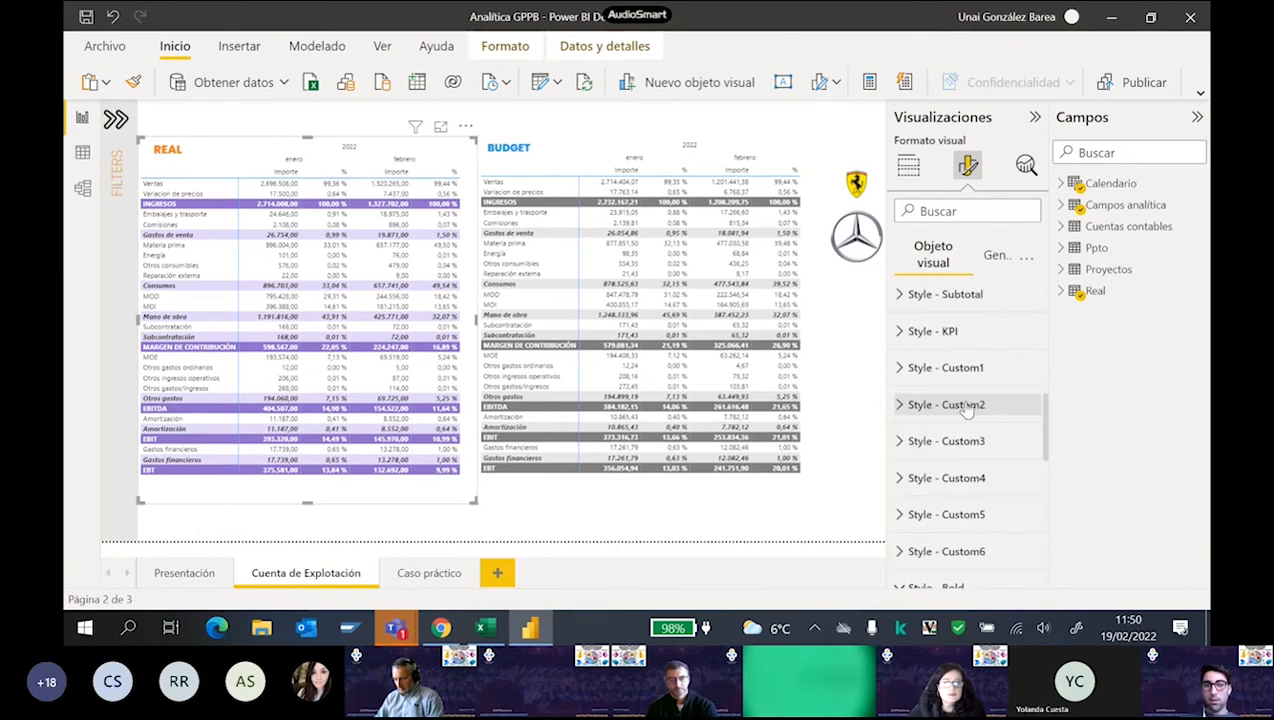
Look through the remaining style settings of the REAL matrix and deselect the matrix.
{"action": "scroll", "coordinate": [965, 420], "scroll_direction": "down", "scroll_amount": 1}
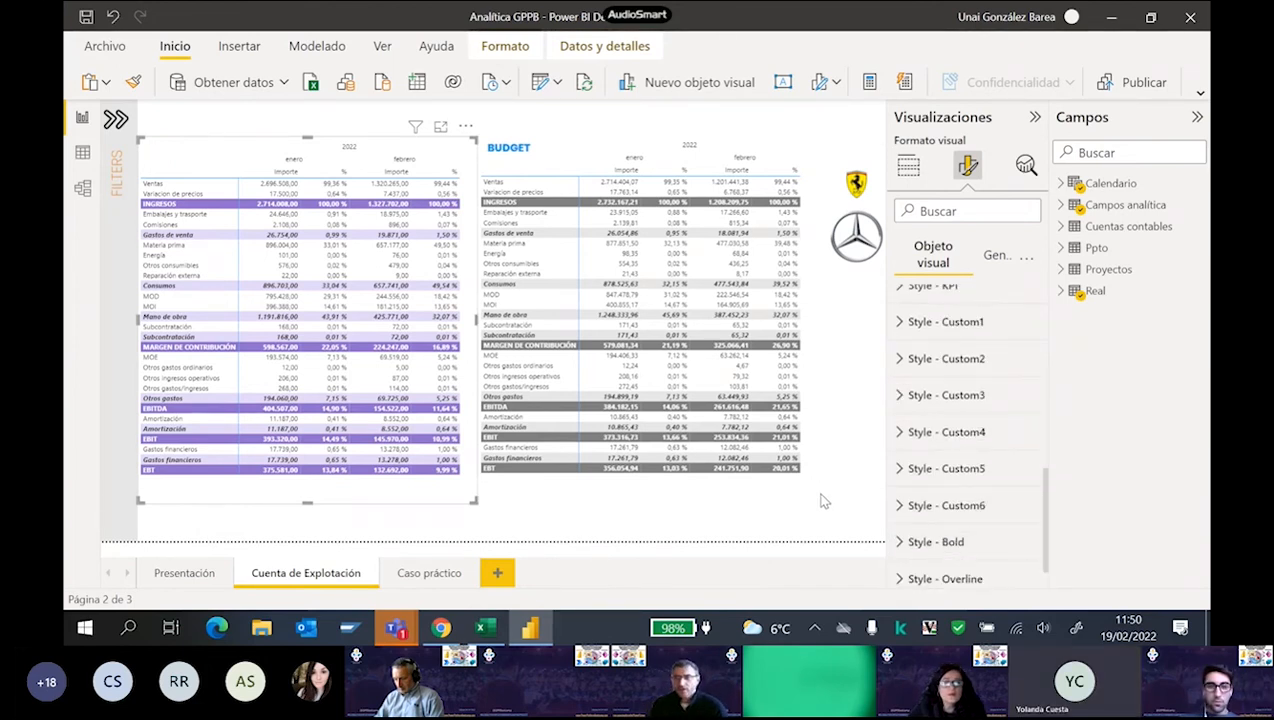
{"action": "left_click", "coordinate": [786, 523]}
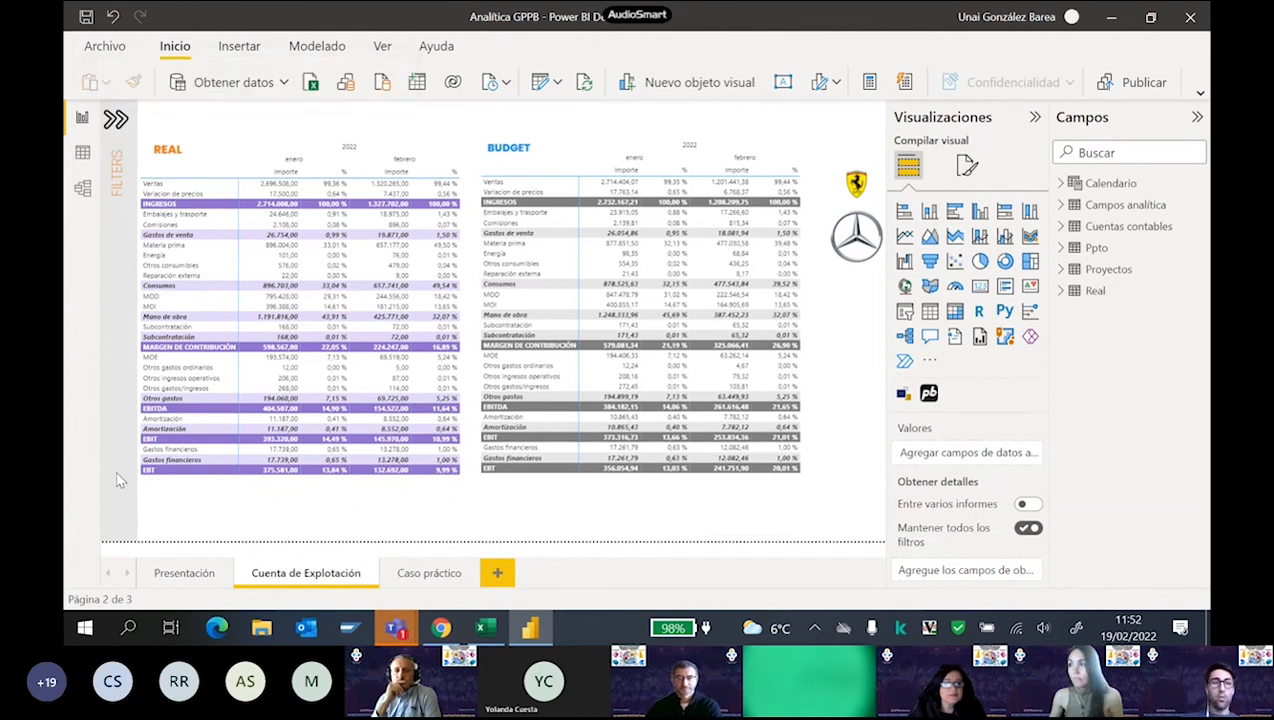
Expand the report's FILTERS area, examine the REAL and BUDGET matrices beside the Año, Mes and Deporte filters, and collapse it again.
{"action": "left_click", "coordinate": [118, 168]}
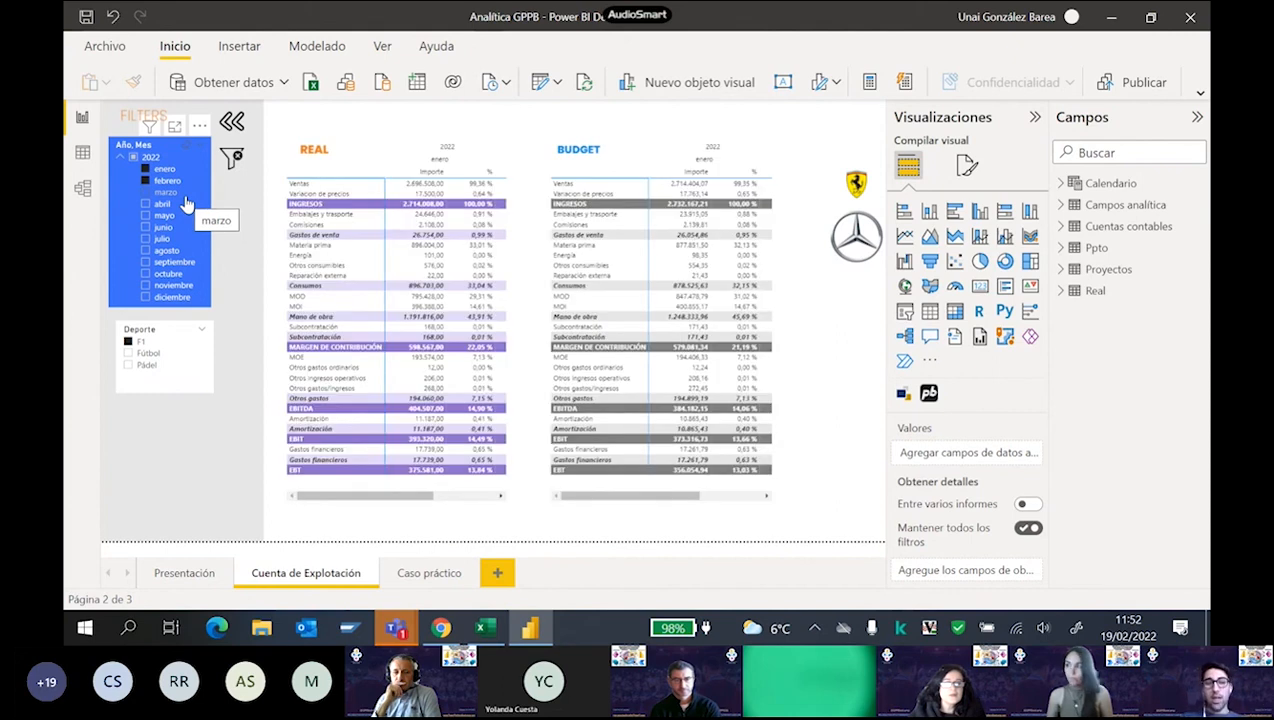
{"action": "left_click", "coordinate": [489, 497]}
{"action": "left_click_drag", "start_coordinate": [488, 498], "coordinate": [347, 497]}
{"action": "left_click_drag", "start_coordinate": [590, 498], "coordinate": [538, 498]}
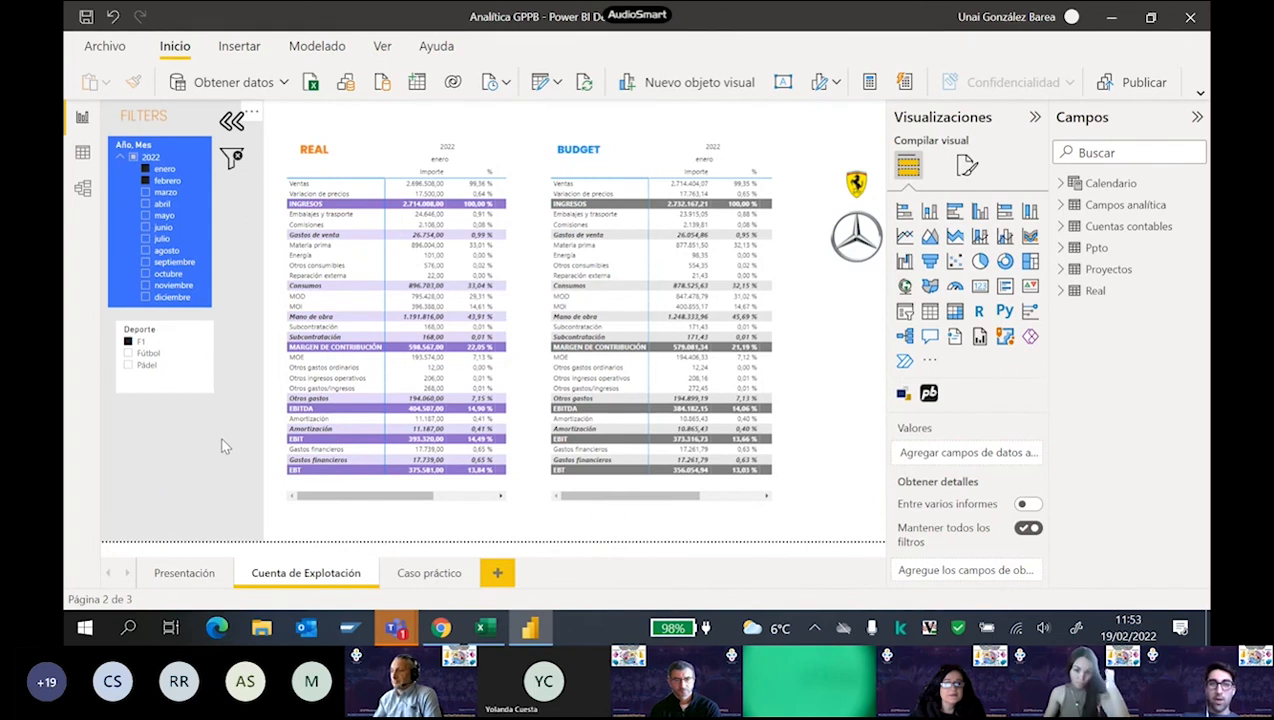
{"action": "left_click", "coordinate": [236, 121]}
Examine the report's bookmarks and the layer visibility of its objects, making room for both lists, and restore the original pane layout.
{"action": "left_click", "coordinate": [382, 47]}
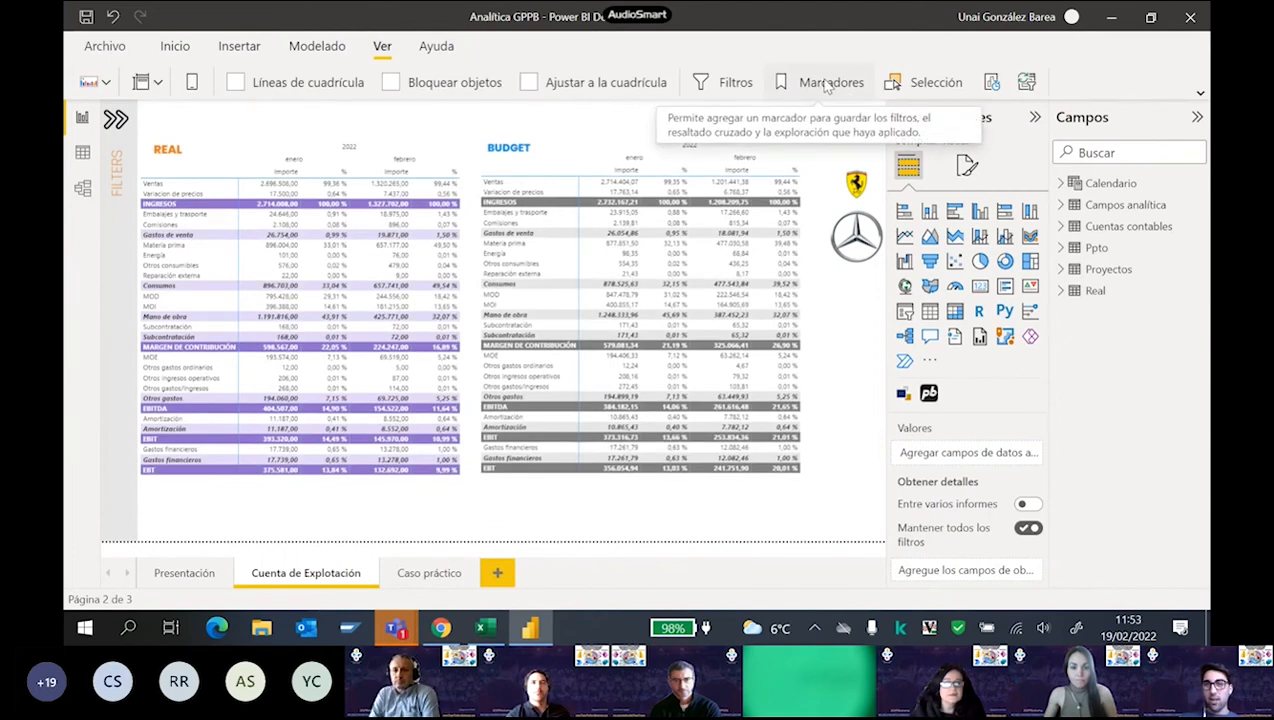
{"action": "left_click", "coordinate": [1035, 117]}
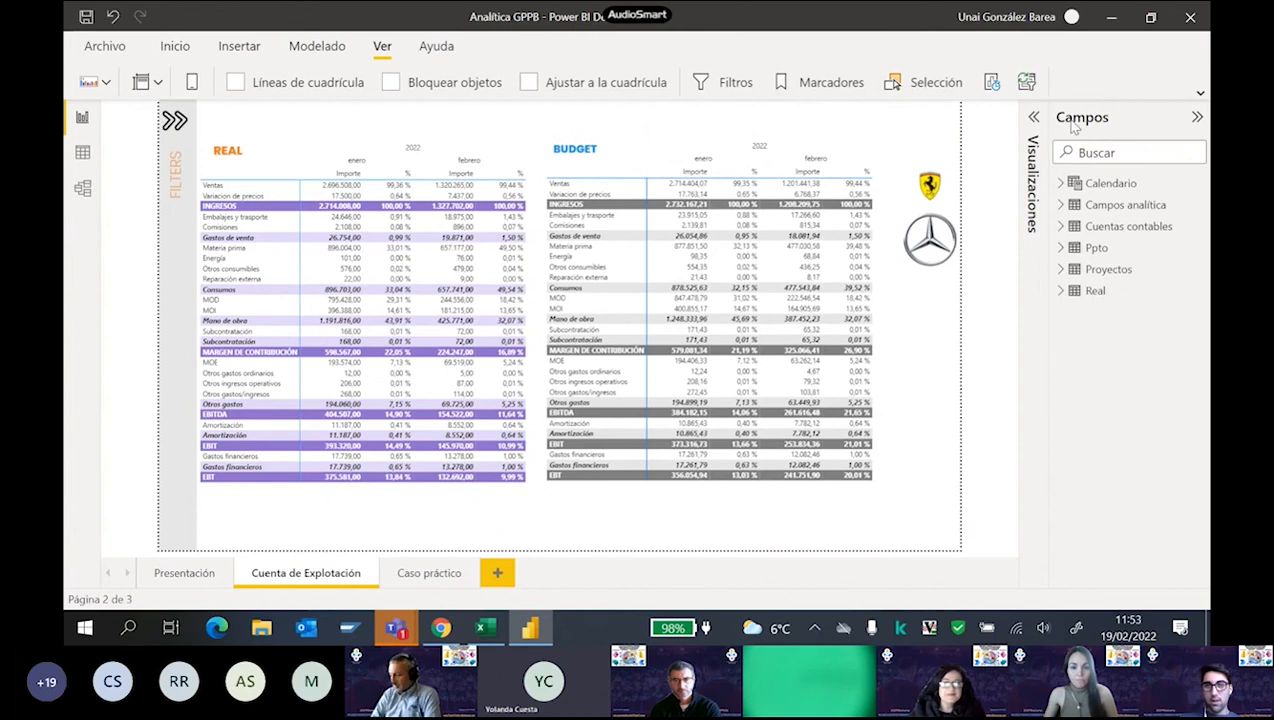
{"action": "left_click", "coordinate": [1197, 117]}
{"action": "left_click", "coordinate": [831, 82]}
{"action": "left_click", "coordinate": [898, 90]}
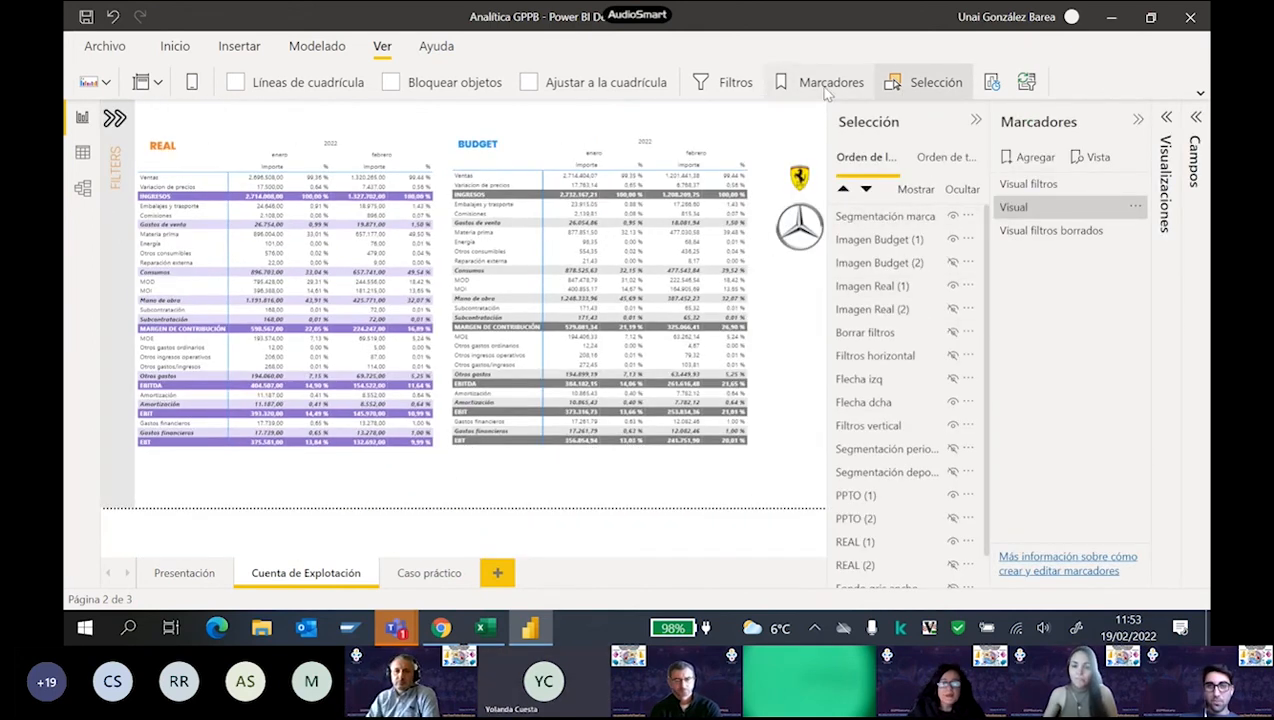
{"action": "left_click", "coordinate": [826, 84]}
{"action": "left_click", "coordinate": [936, 82]}
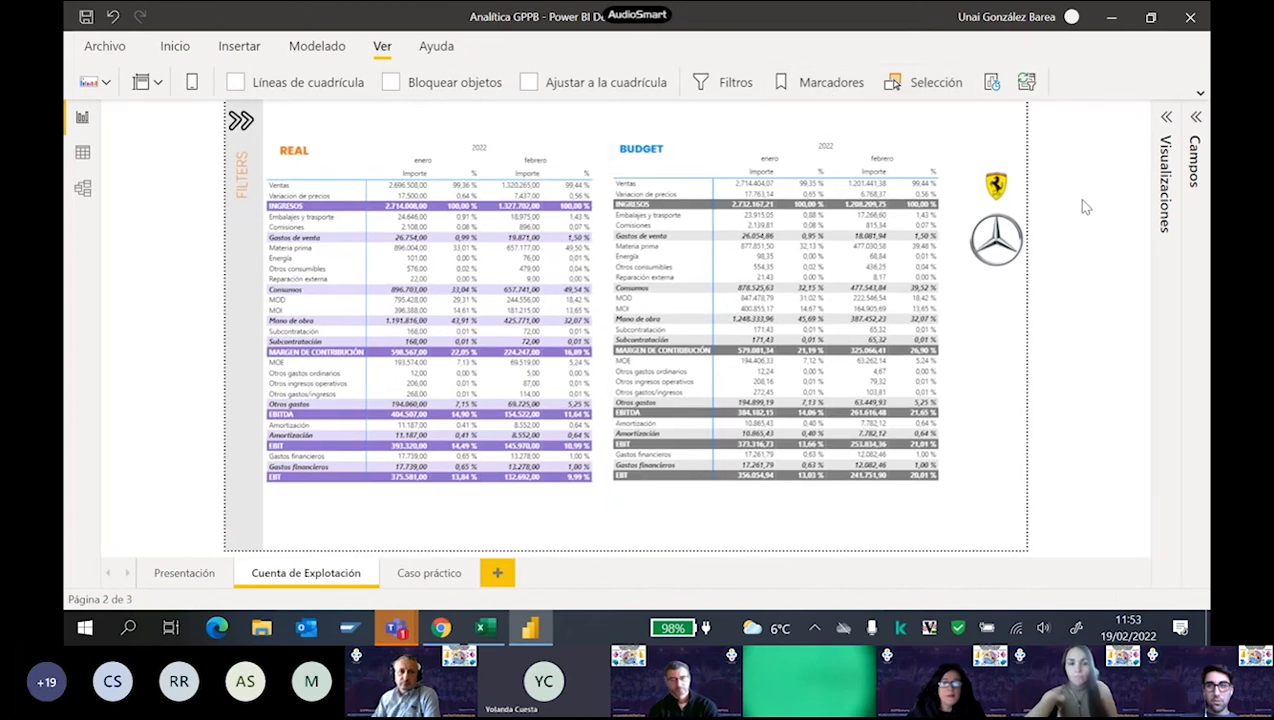
{"action": "left_click", "coordinate": [1163, 185]}
{"action": "left_click", "coordinate": [1191, 176]}
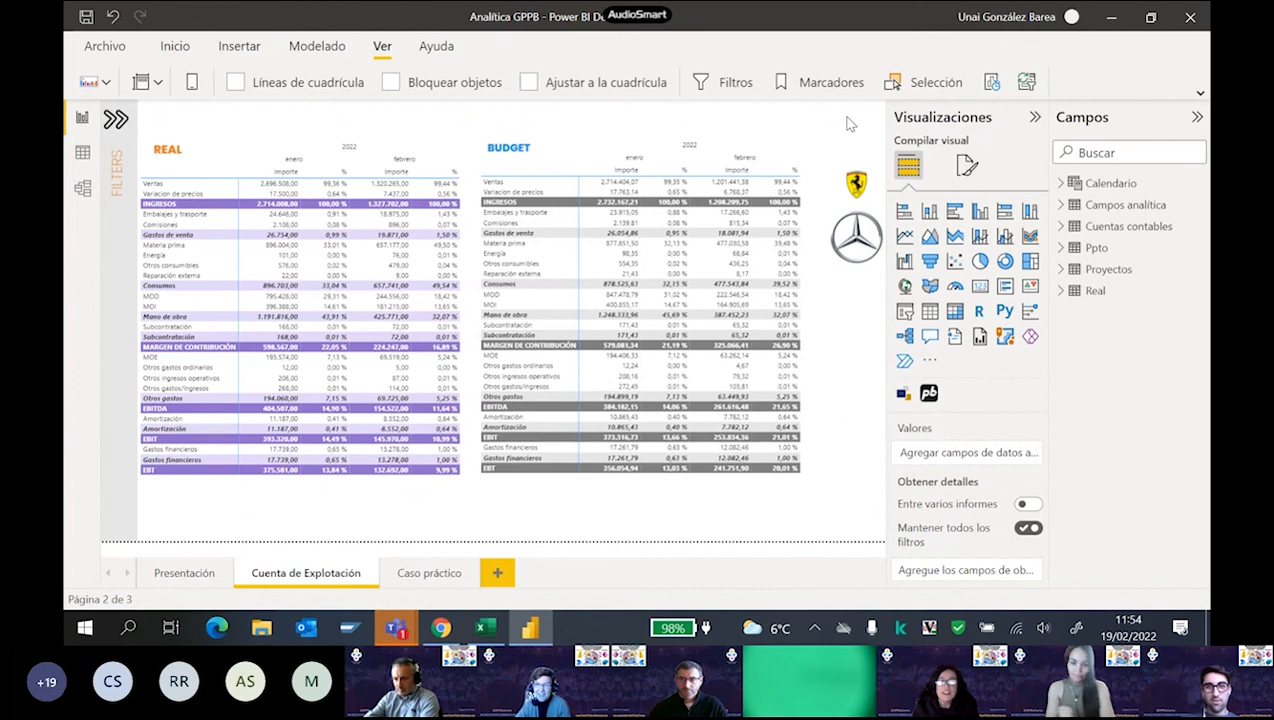
Enlarge the report canvas, clear the Deporte selection in the FILTERS area, and collapse that area.
{"action": "left_click", "coordinate": [1035, 117]}
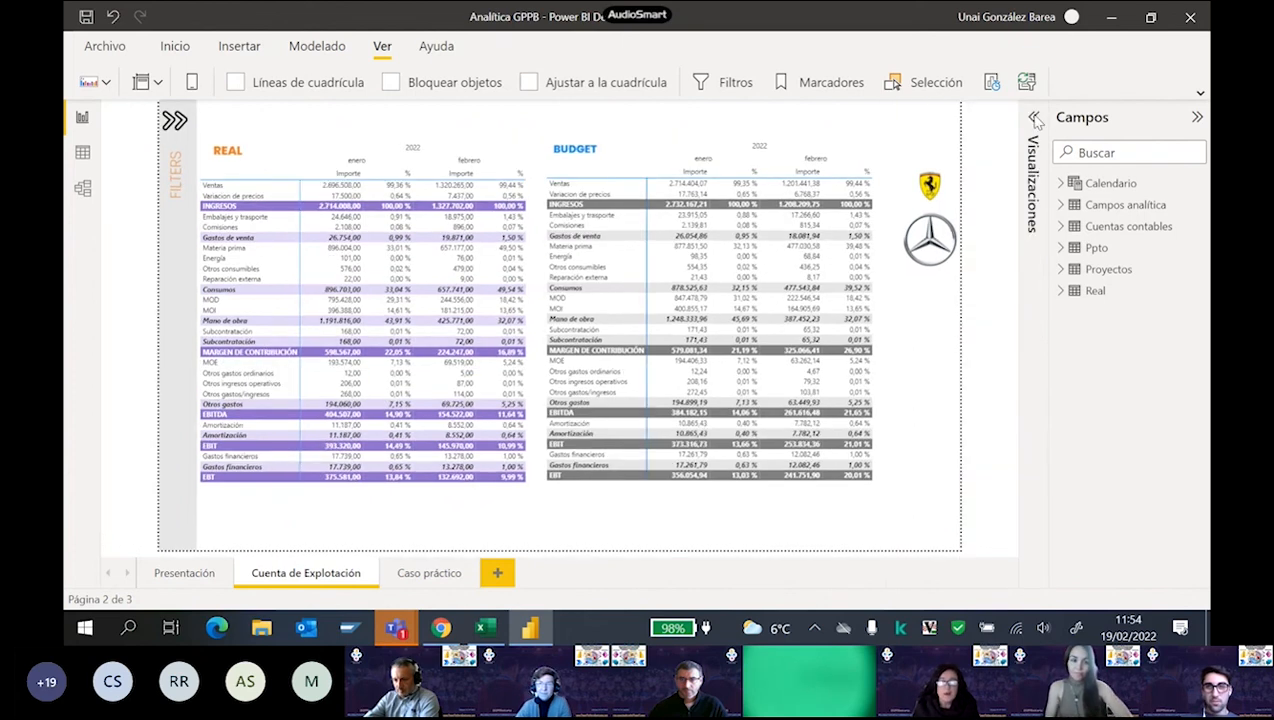
{"action": "left_click", "coordinate": [1197, 117]}
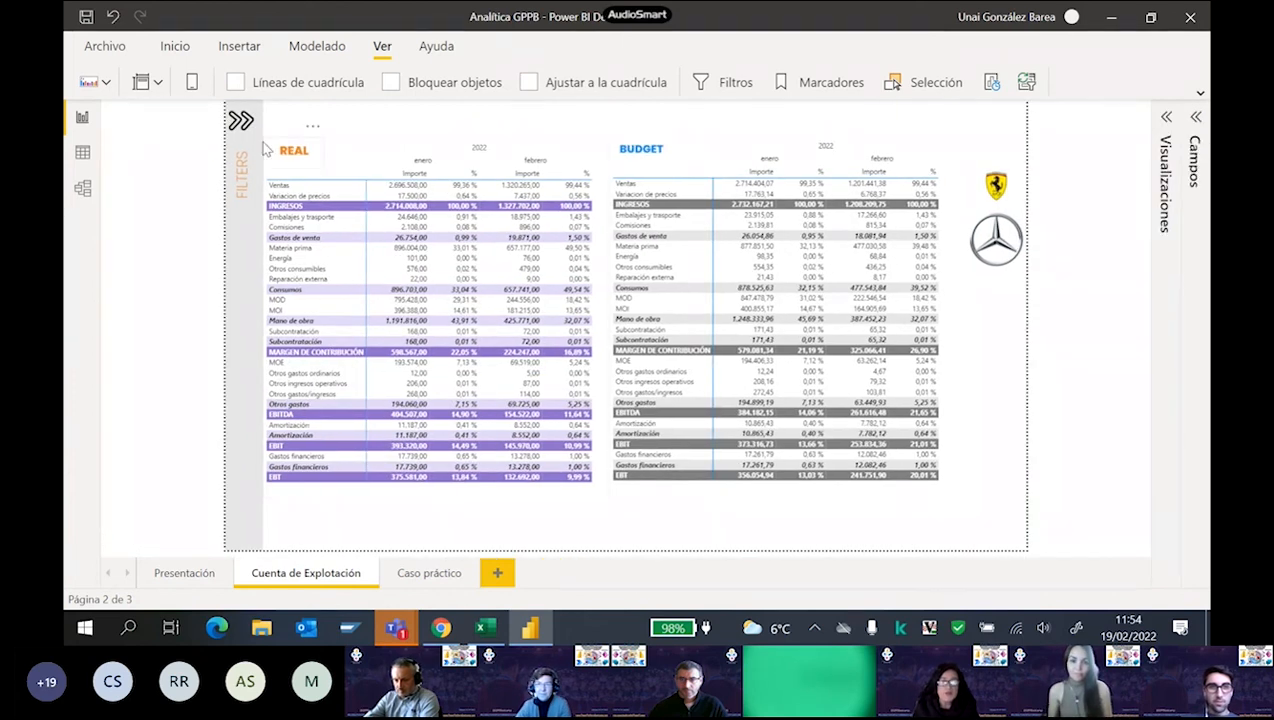
{"action": "left_click", "coordinate": [241, 121]}
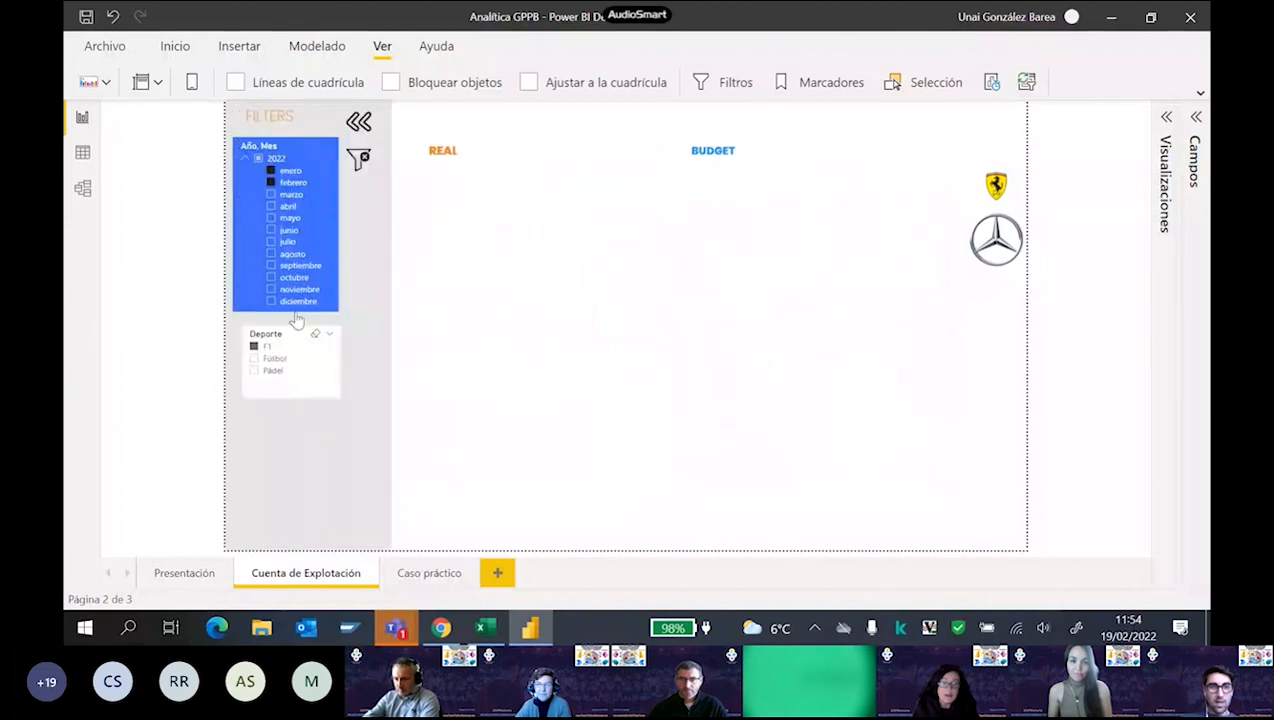
{"action": "left_click", "coordinate": [358, 121]}
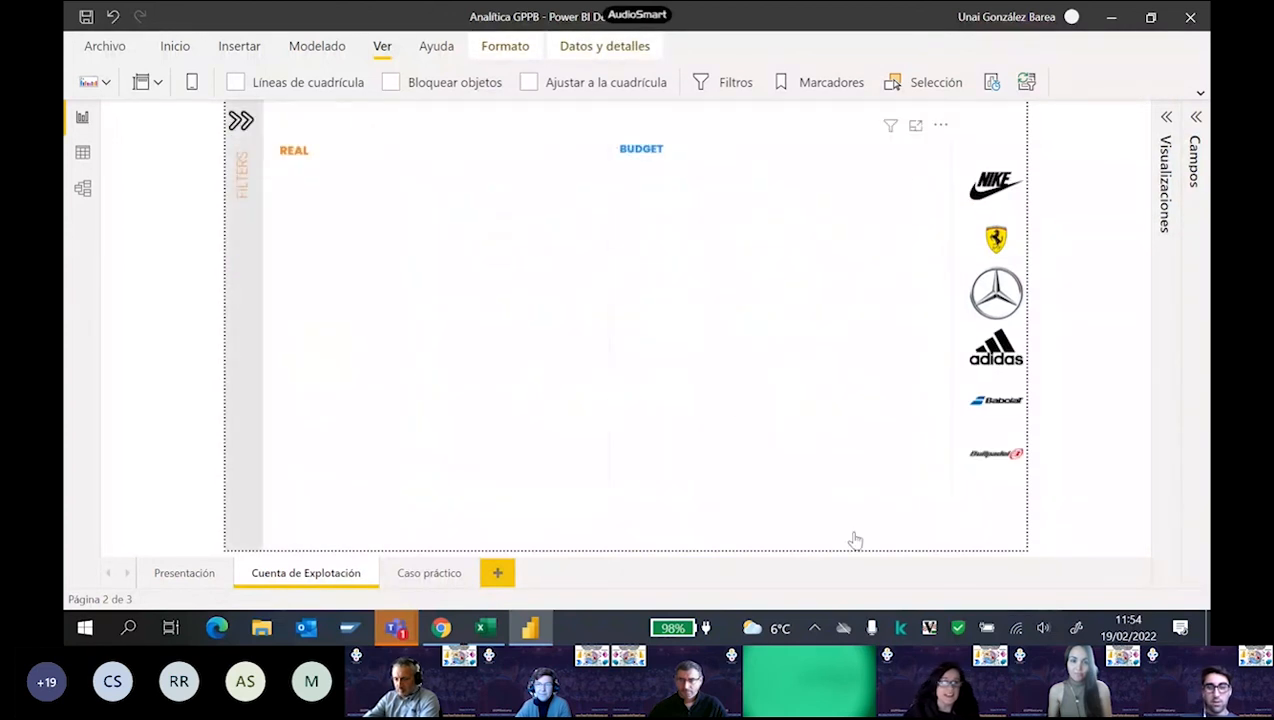